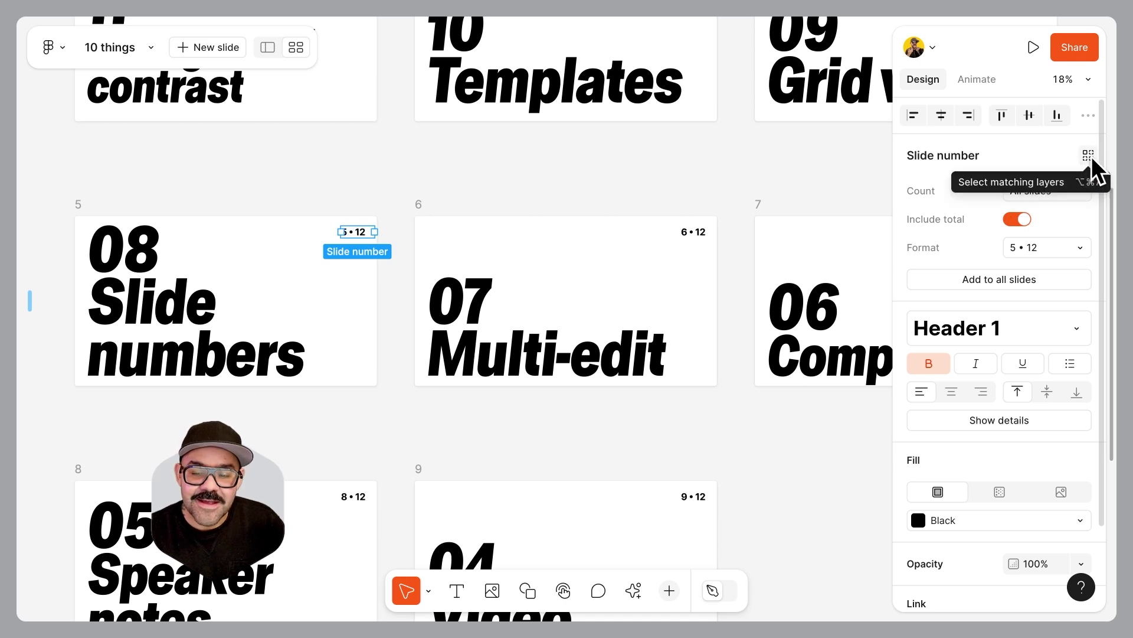
# Step: Select the slide number on slide 5 with its matching layers and move them all to the lower-right corner of their slides
pyautogui.click(1090, 156)
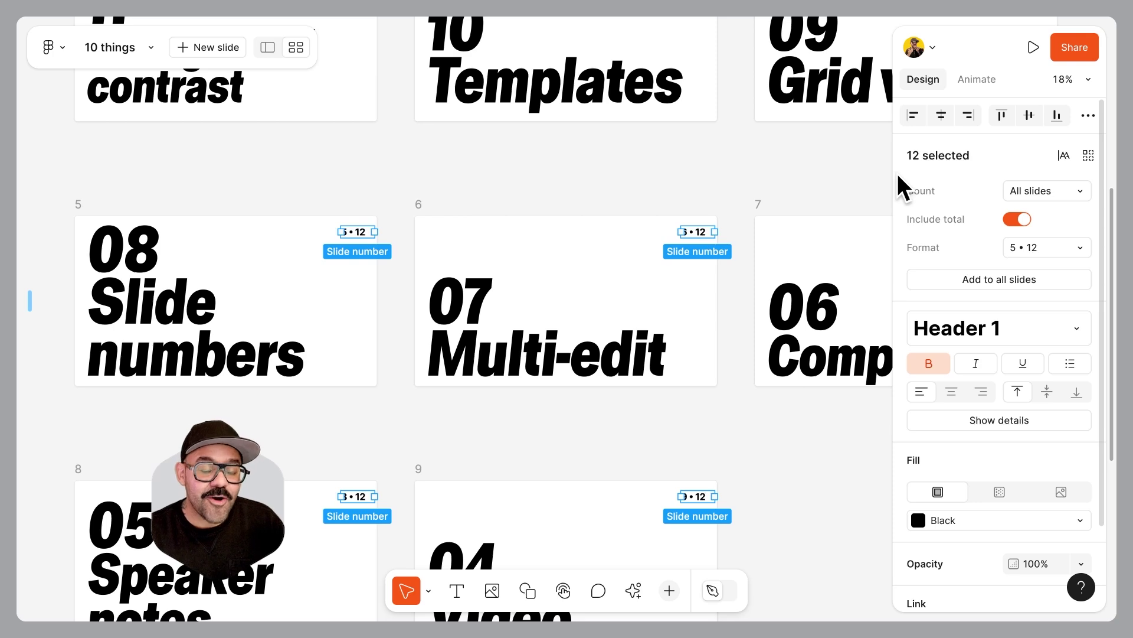
pyautogui.moveTo(363, 232); pyautogui.dragTo(316, 269)
pyautogui.scroll(-5, 316, 271)
pyautogui.scroll(6, 323, 245)
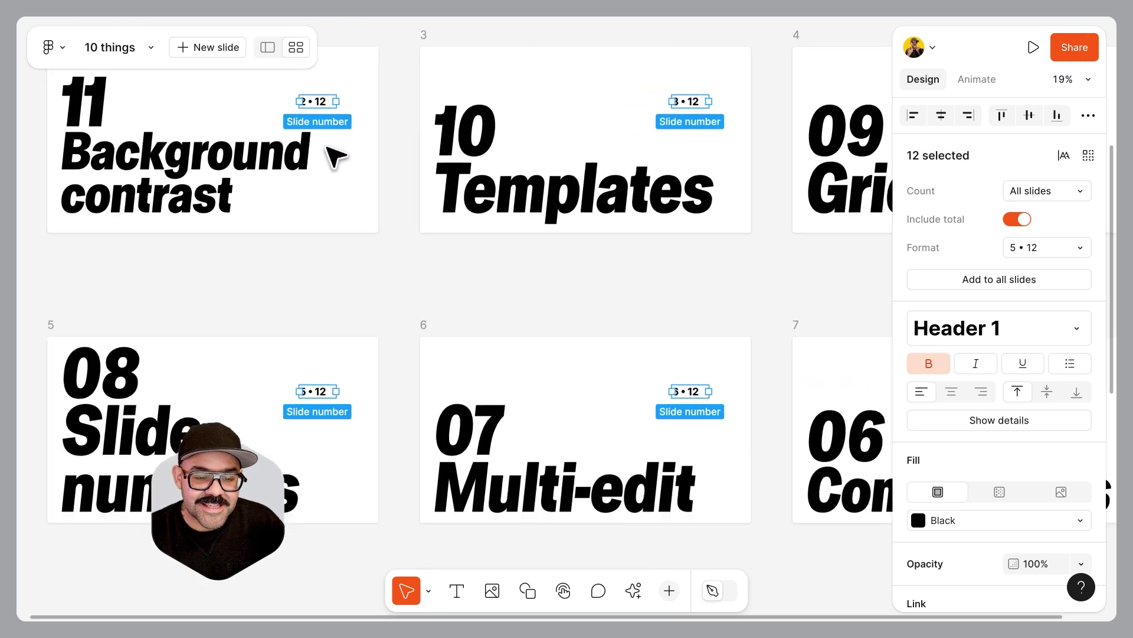
pyautogui.scroll(3, 334, 156)
pyautogui.moveTo(354, 89); pyautogui.dragTo(378, 177)
pyautogui.scroll(-5, 404, 131)
# Step: Apply the Title text style to all slide numbers and move them to the upper-right corner of their slides
pyautogui.click(961, 335)
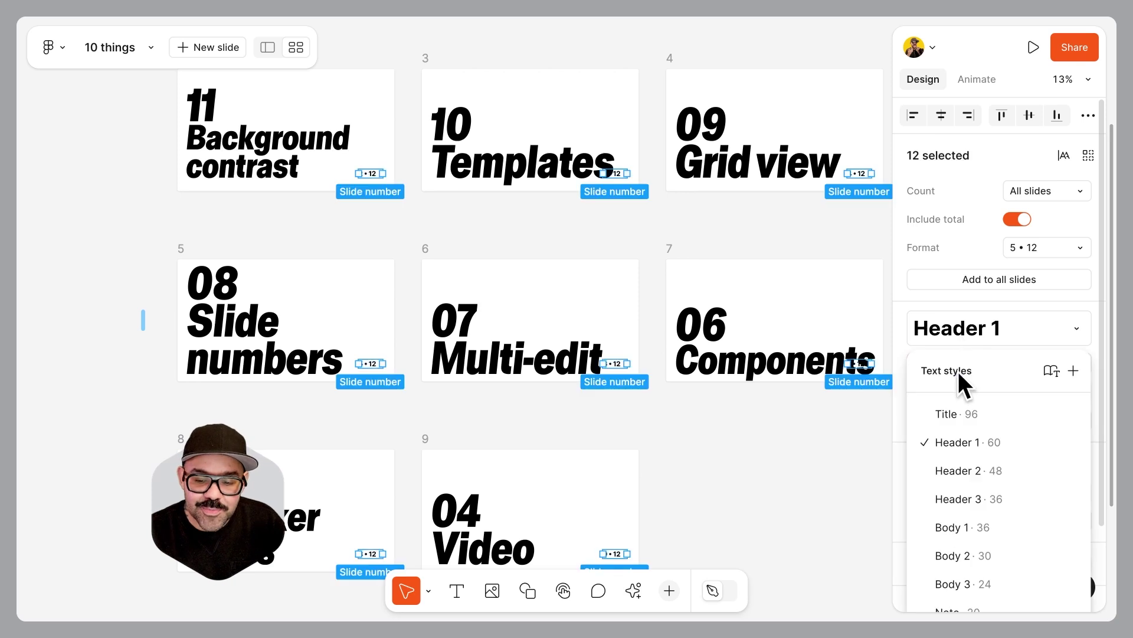
pyautogui.click(963, 414)
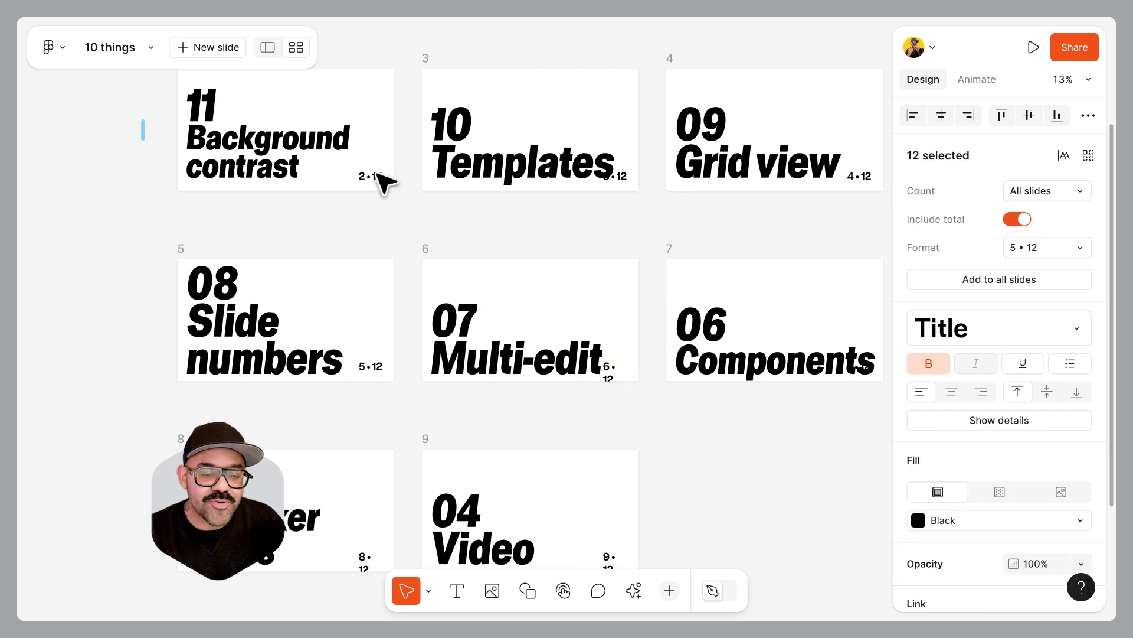
pyautogui.moveTo(384, 182); pyautogui.dragTo(377, 91)
pyautogui.scroll(3, 373, 103)
pyautogui.scroll(2, 378, 106)
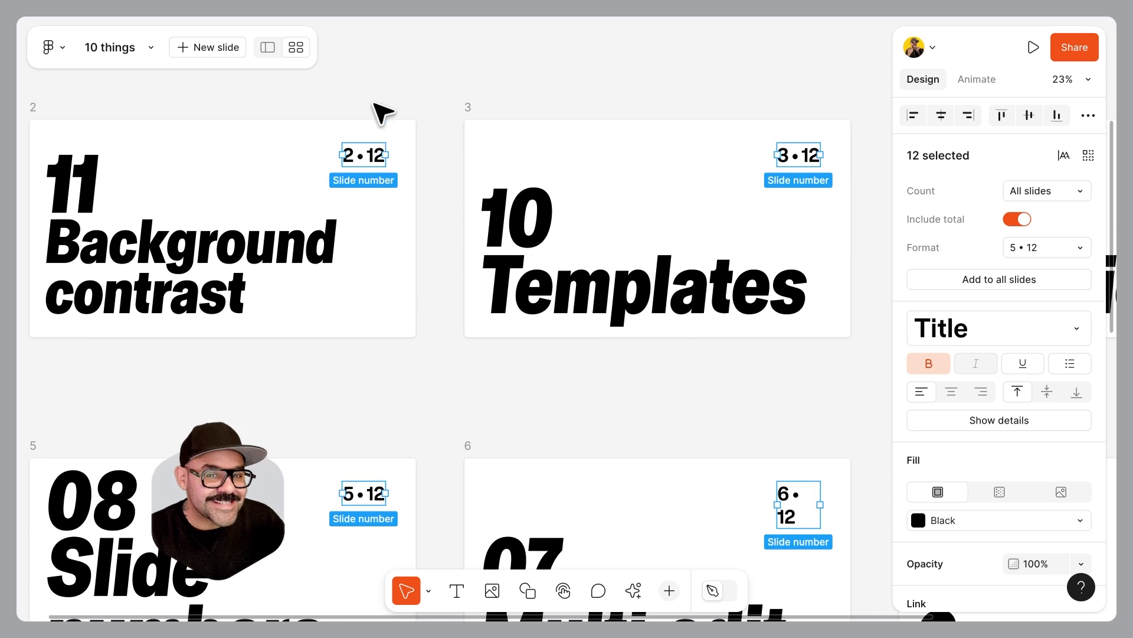
# Step: Delete the selected slide numbers from all slides
pyautogui.press('Delete')
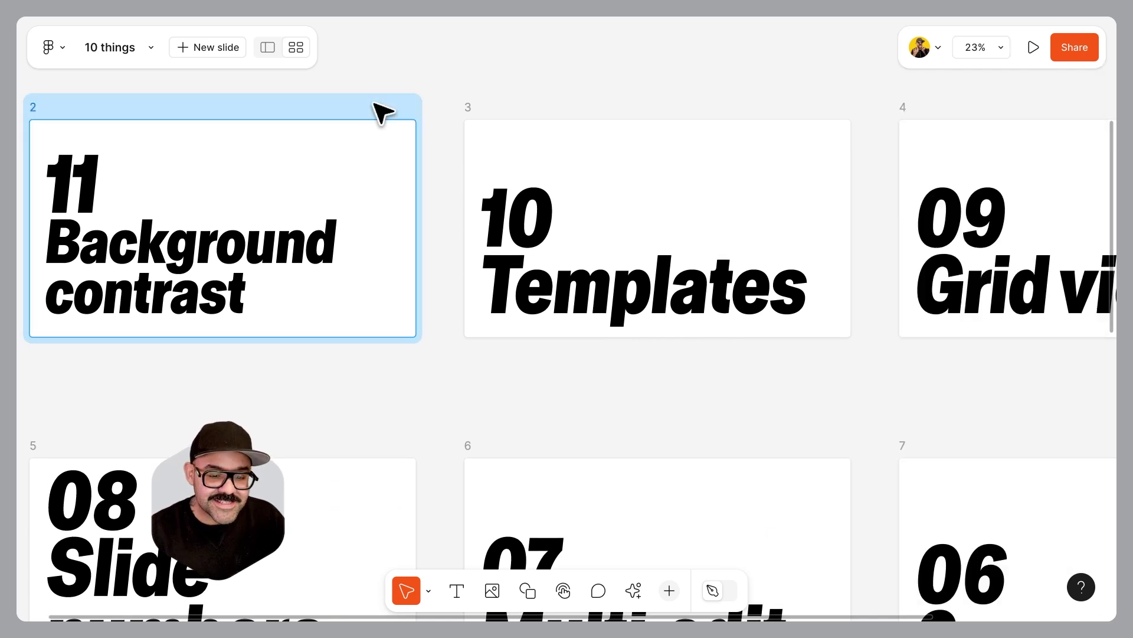
pyautogui.scroll(-3, 506, 55)
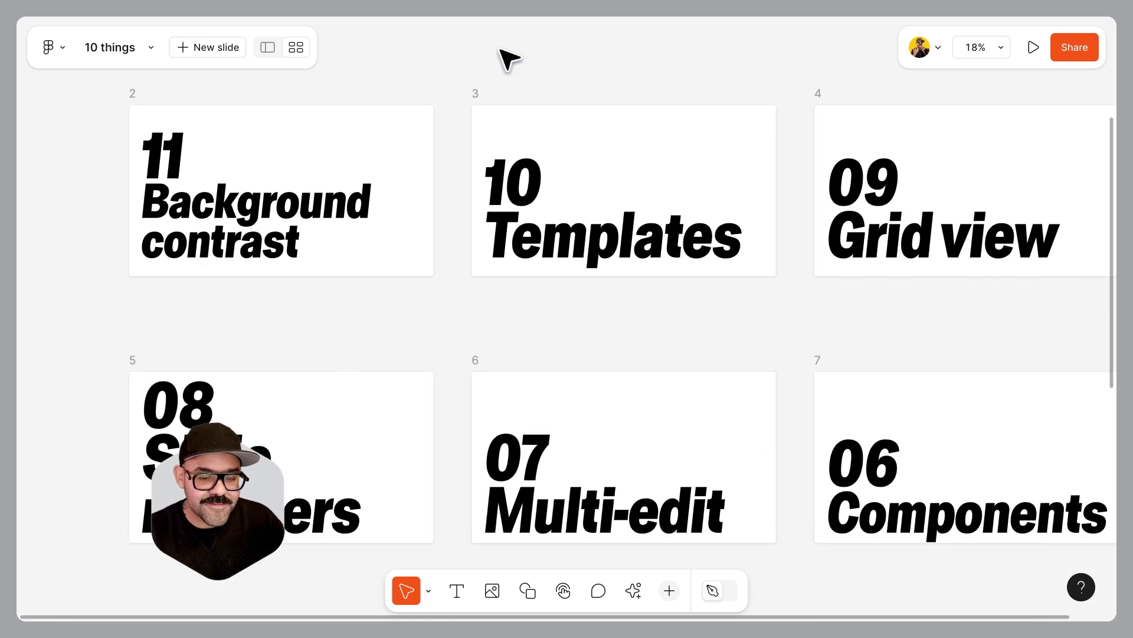
pyautogui.hscroll(5, 529, 218)
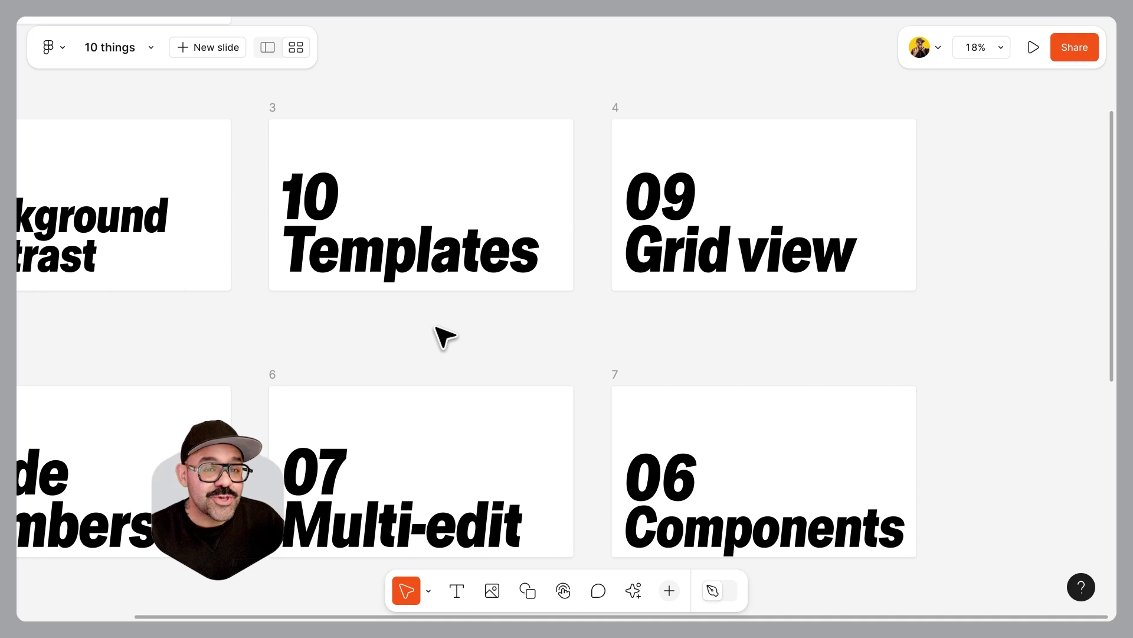
# Step: Select the title texts on slides 2, 3 and 4 together and try moving them as a group
pyautogui.click(440, 269)
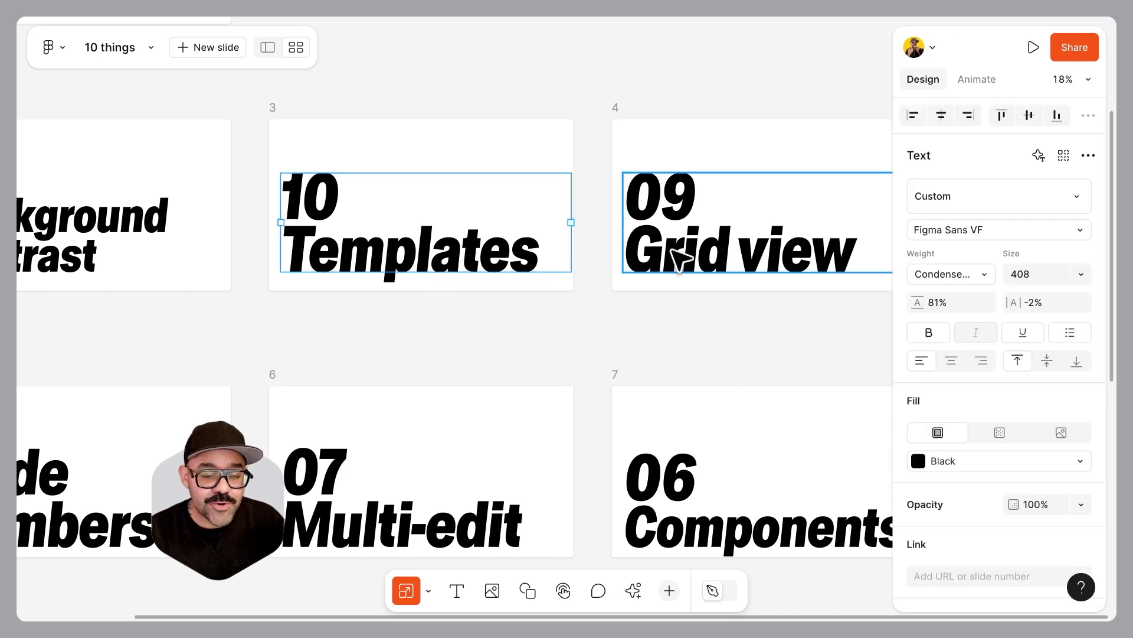
pyautogui.keyDown('shift'); pyautogui.click(649, 263); pyautogui.keyUp('shift')
pyautogui.keyDown('shift'); pyautogui.click(172, 254); pyautogui.keyUp('shift')
pyautogui.moveTo(213, 324); pyautogui.dragTo(354, 324)
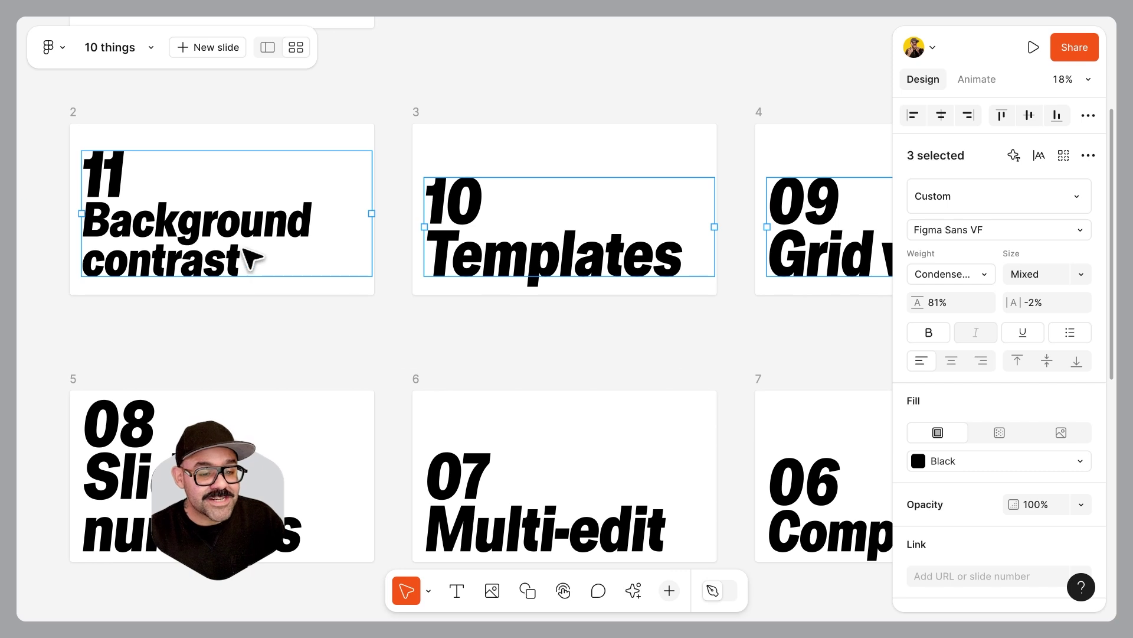
pyautogui.moveTo(241, 249); pyautogui.dragTo(248, 226)
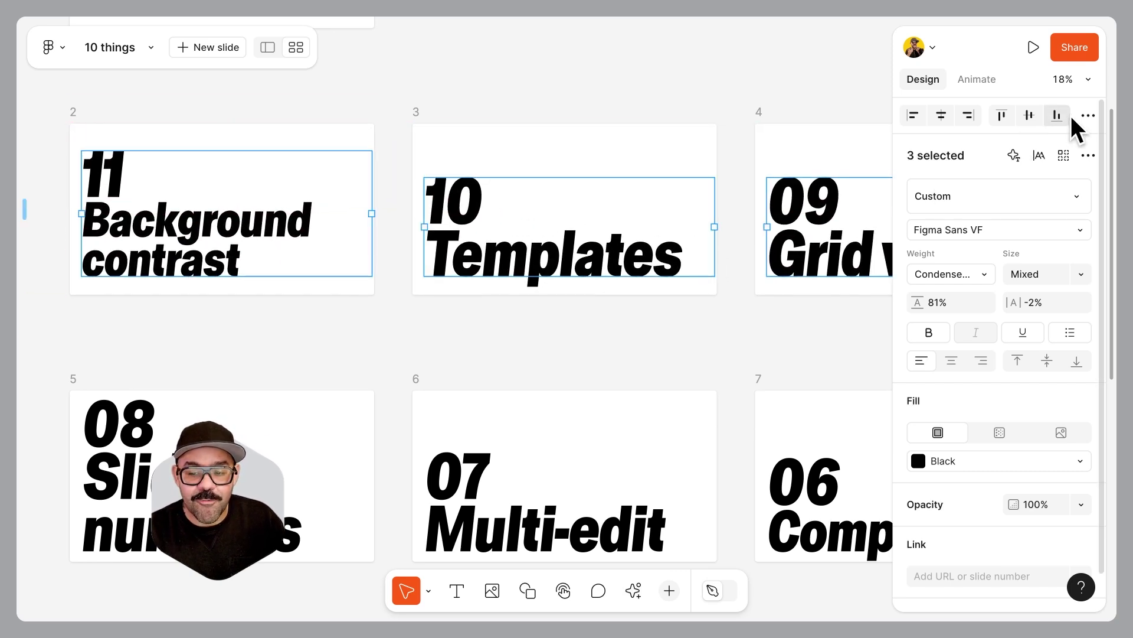
# Step: Try top, middle and bottom alignment of the three selected titles relative to one another
pyautogui.click(1003, 114)
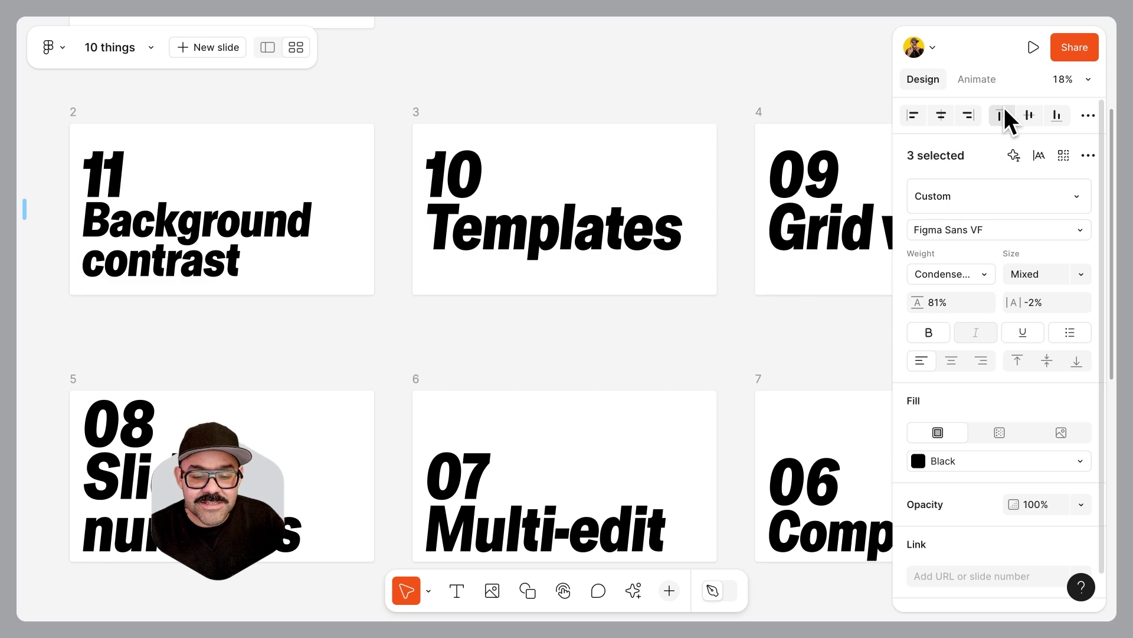
pyautogui.click(1052, 118)
pyautogui.click(1032, 117)
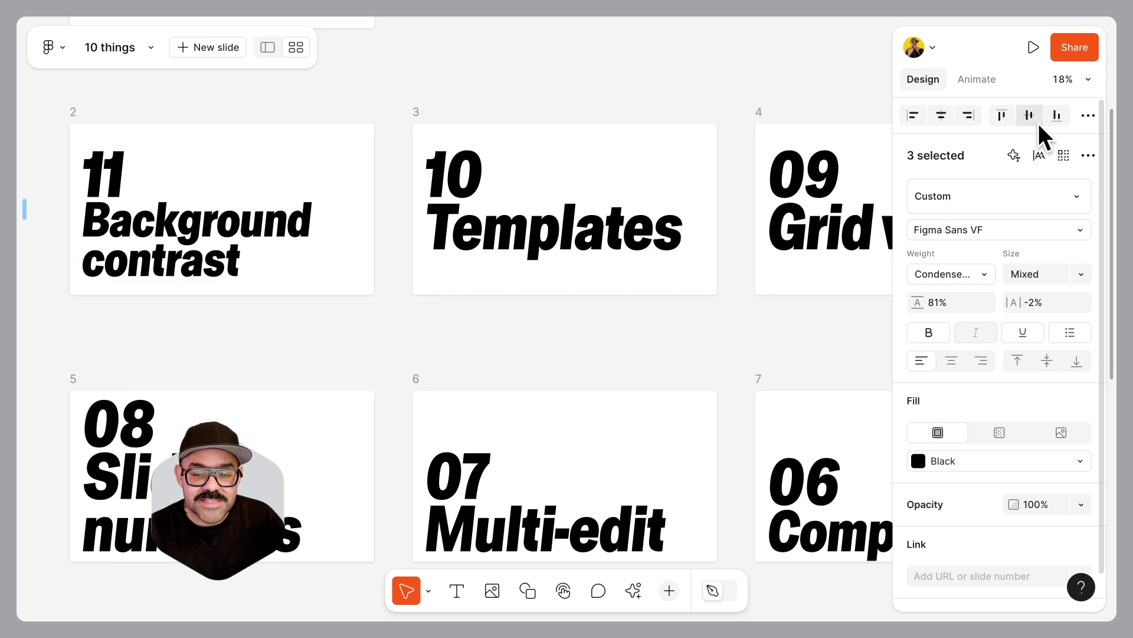
pyautogui.click(1057, 115)
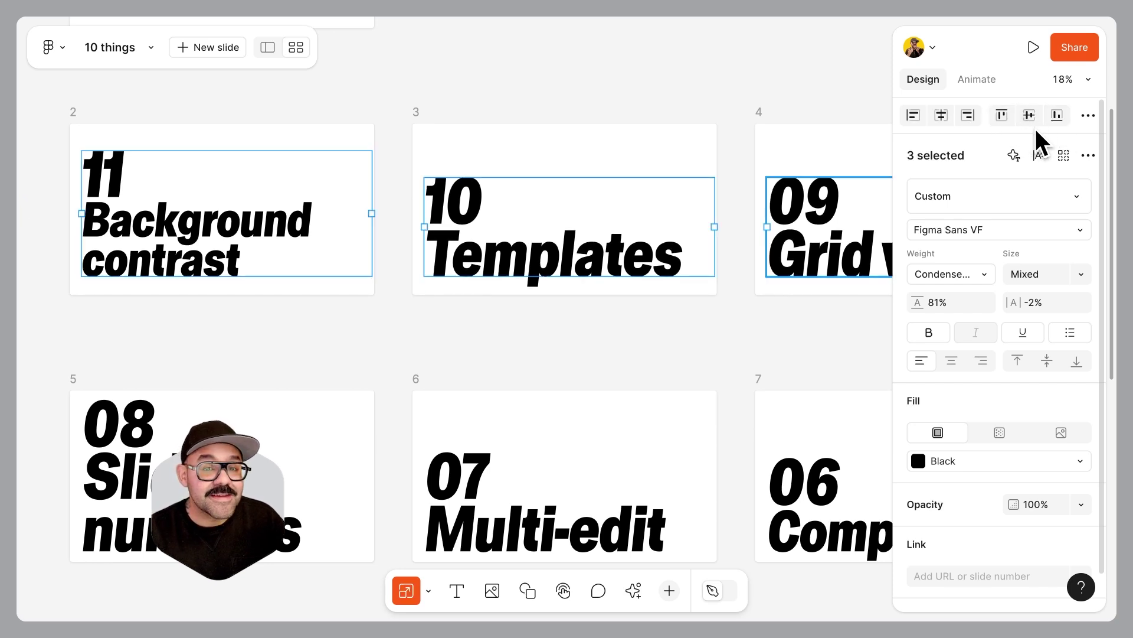
# Step: Align the three titles to the bottom and left edges of their own slides
pyautogui.press('k')
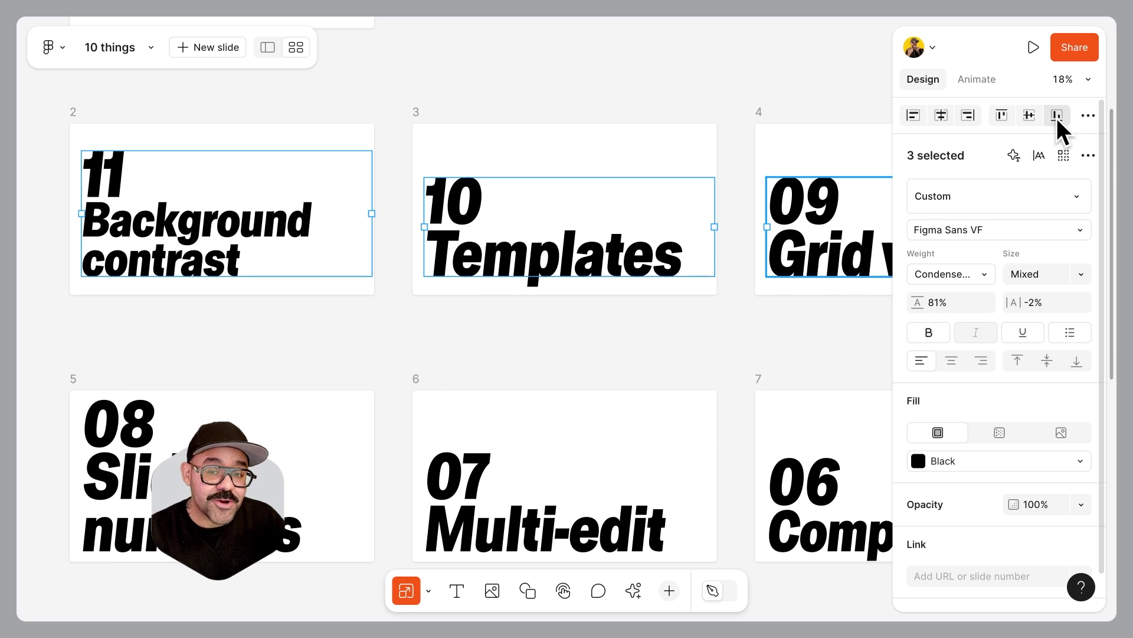
pyautogui.click(1057, 115)
pyautogui.press('v')
pyautogui.click(906, 114)
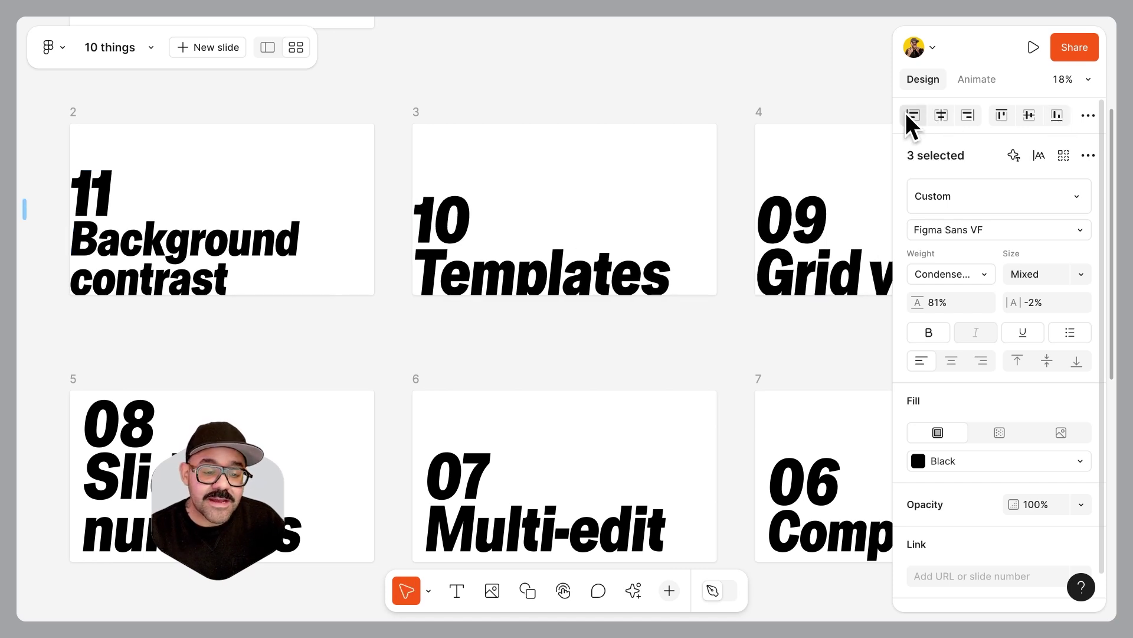
# Step: Shift the three titles two large nudges right and three large nudges up, and deselect them
pyautogui.hotkey('shift', 'Right')
pyautogui.hotkey('shift', 'Right')
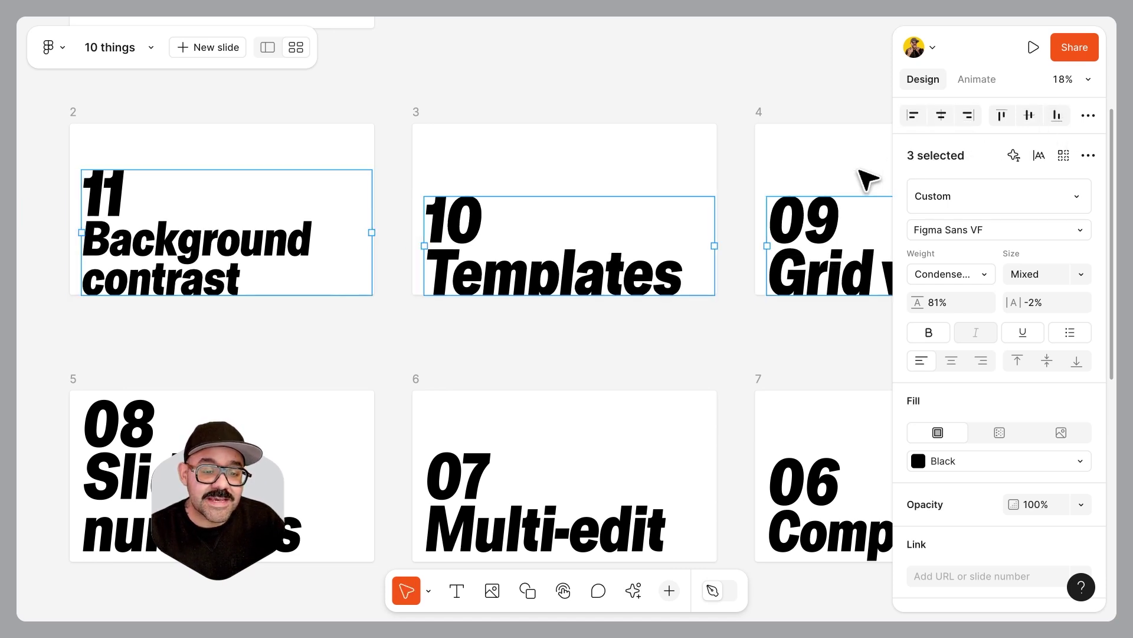
pyautogui.hotkey('shift', 'Up')
pyautogui.hotkey('shift', 'Up')
pyautogui.hotkey('shift', 'Up')
pyautogui.click(651, 57)
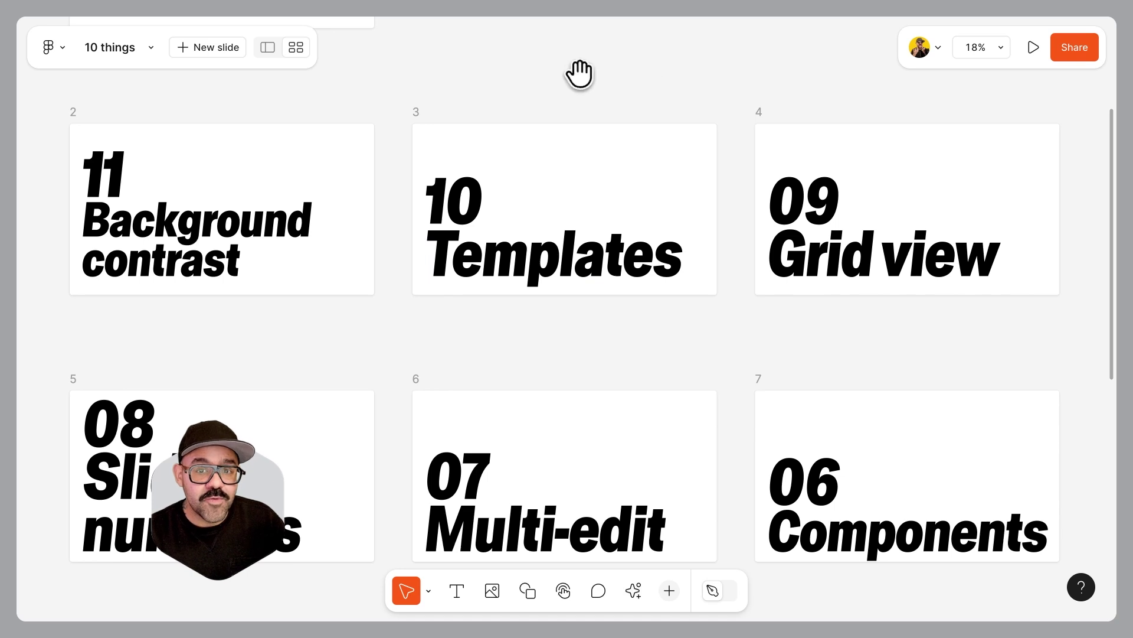
# Step: Select the small footer text on slide 2 with its matching footers and move them to the upper-right corner of their slides
pyautogui.moveTo(579, 70); pyautogui.dragTo(585, 92)
pyautogui.hscroll(2, 584, 97)
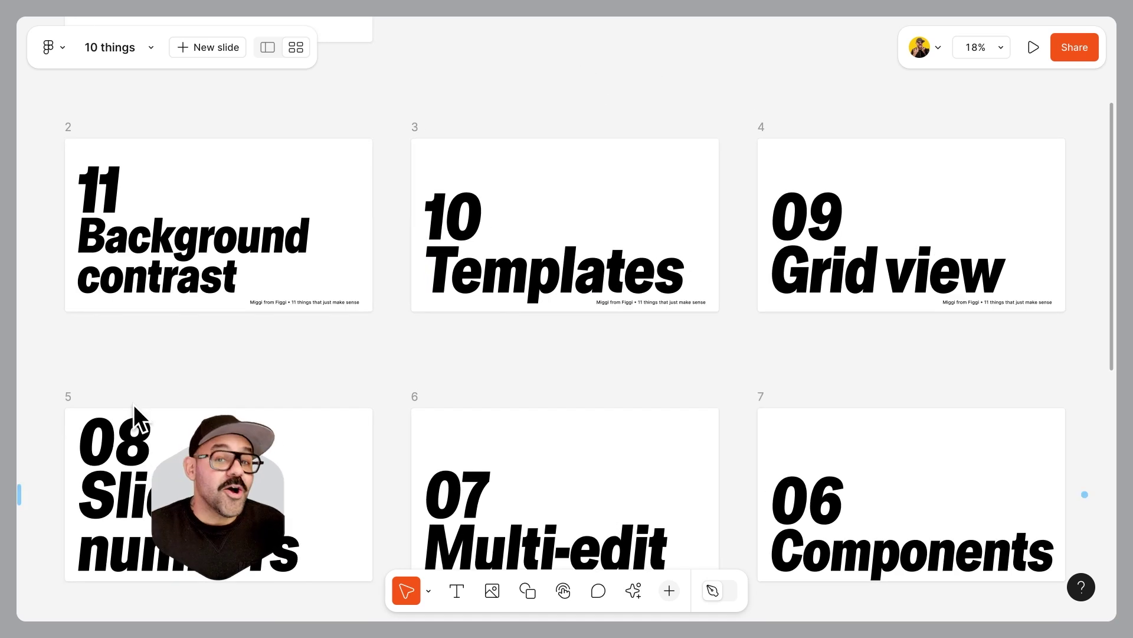
pyautogui.hscroll(-3, 283, 348)
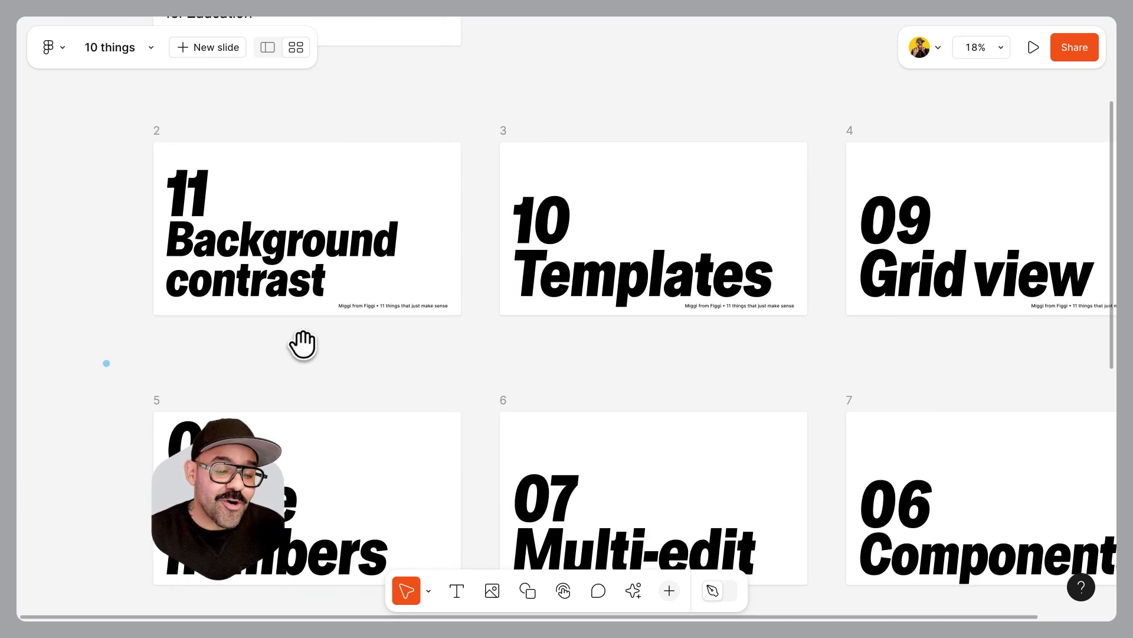
pyautogui.scroll(5, 378, 331)
pyautogui.moveTo(381, 391); pyautogui.dragTo(410, 430)
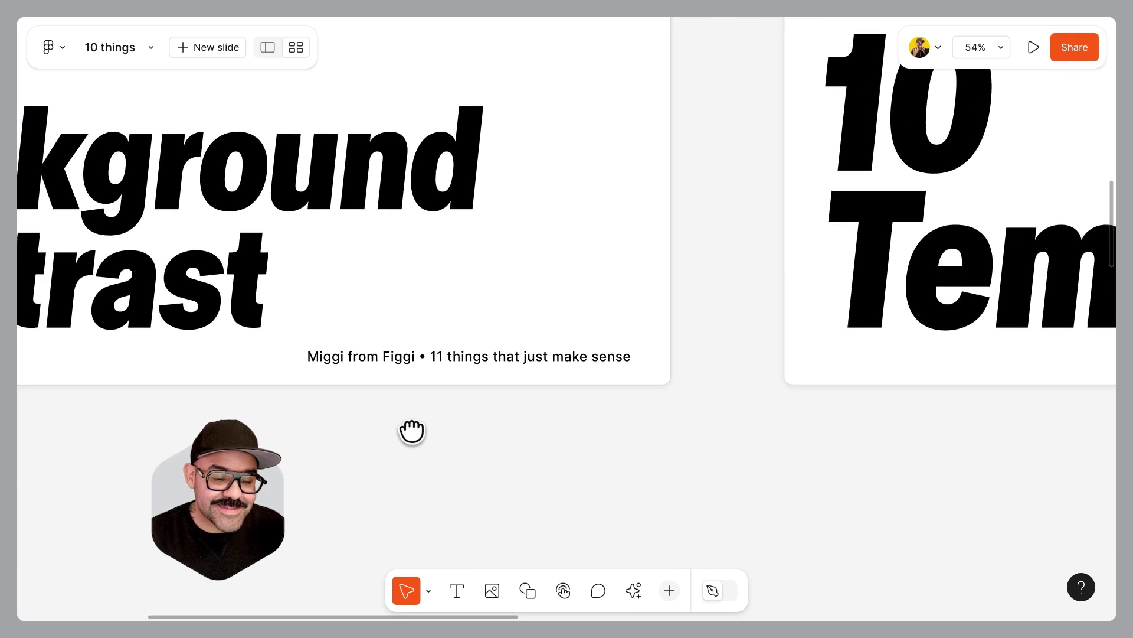
pyautogui.click(366, 362)
pyautogui.scroll(-3, 372, 403)
pyautogui.scroll(-1, 369, 402)
pyautogui.hscroll(10, 79, 374)
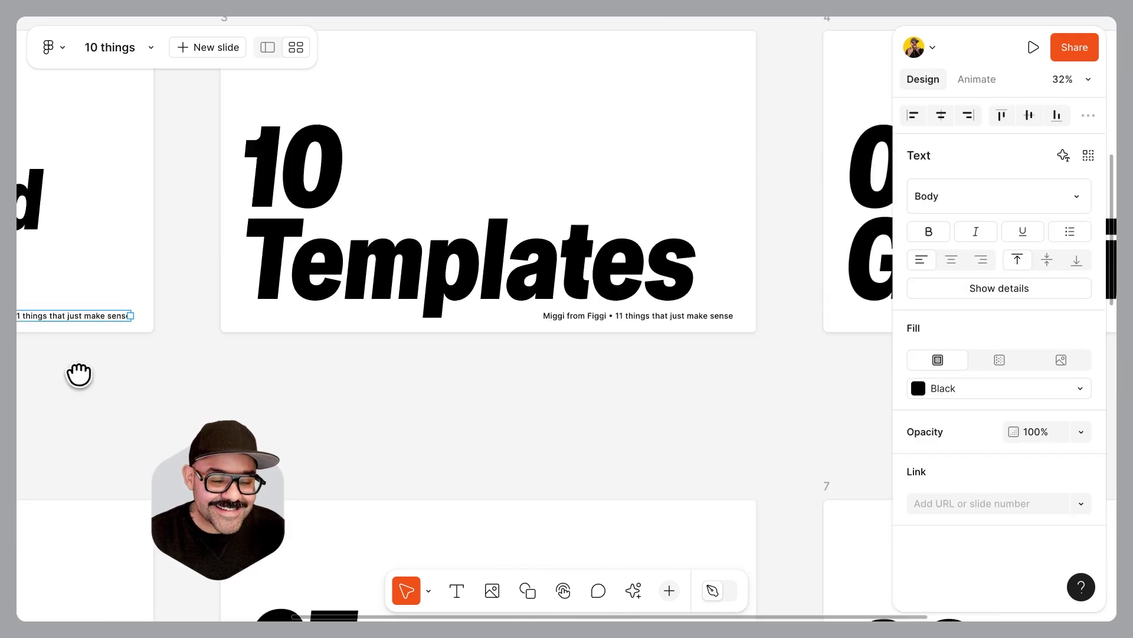
pyautogui.hscroll(-1, 477, 396)
pyautogui.hscroll(-5, 477, 396)
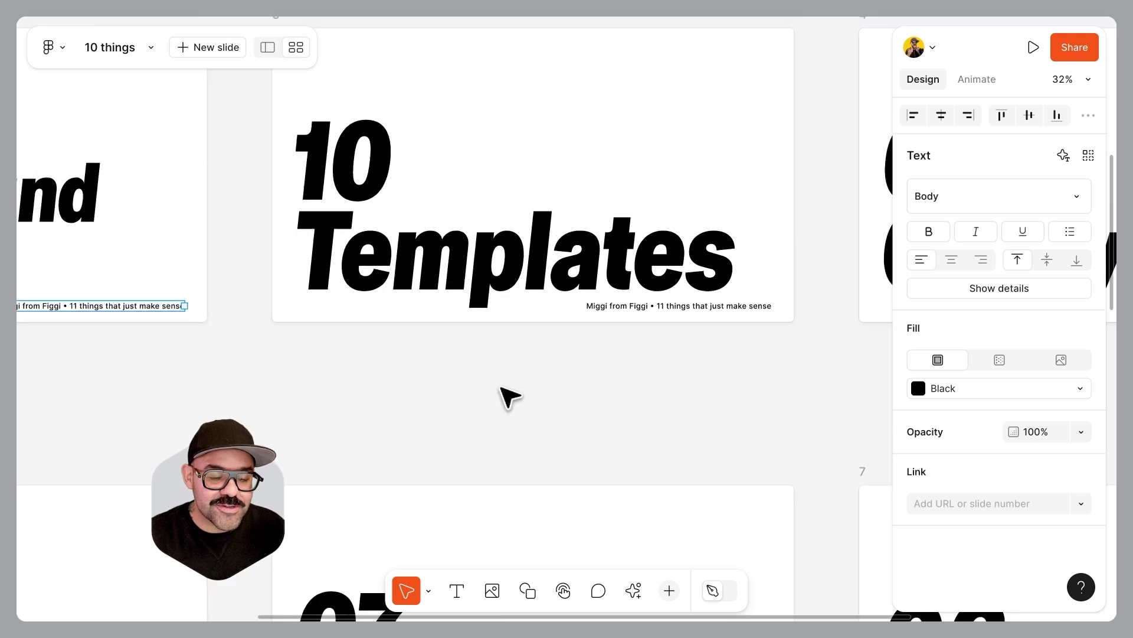
pyautogui.scroll(-2, 508, 397)
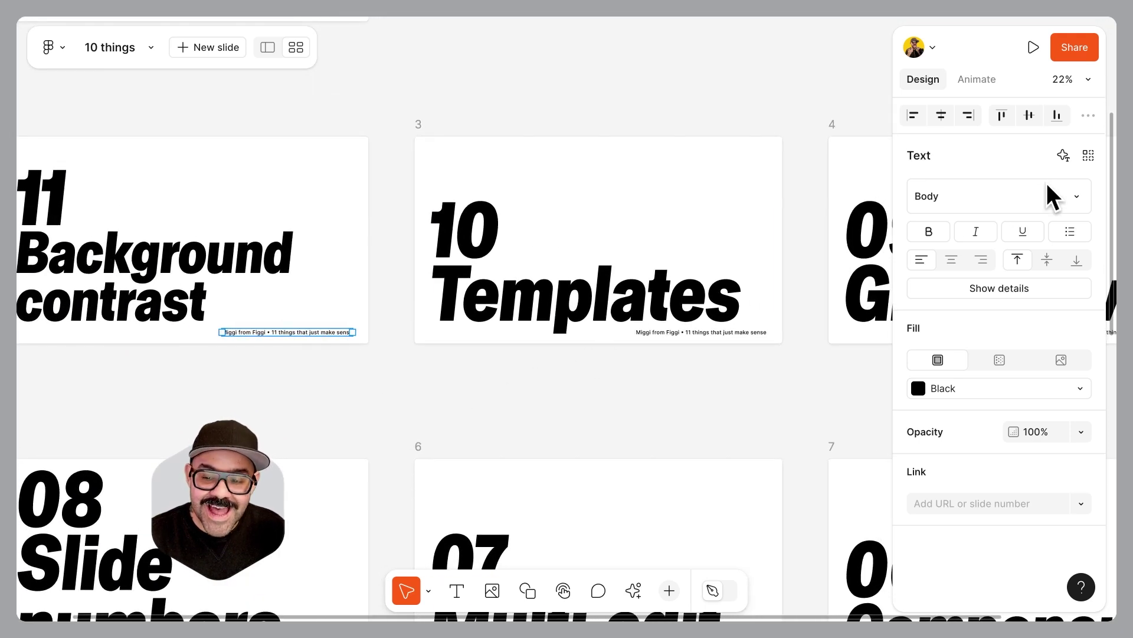
pyautogui.click(1088, 154)
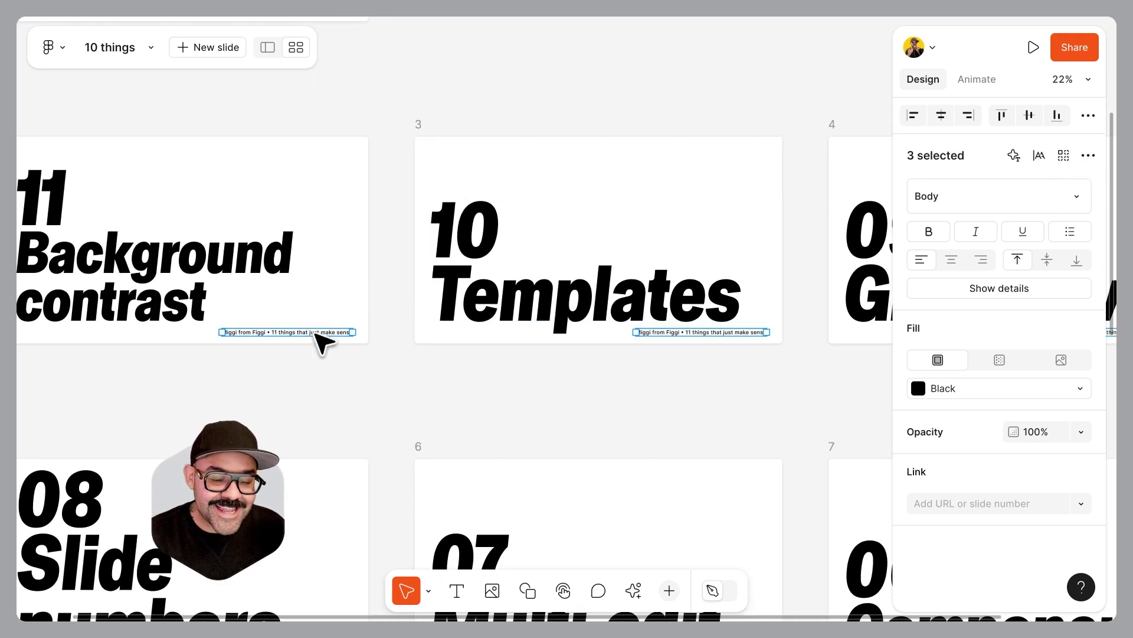
pyautogui.moveTo(319, 335); pyautogui.dragTo(315, 157)
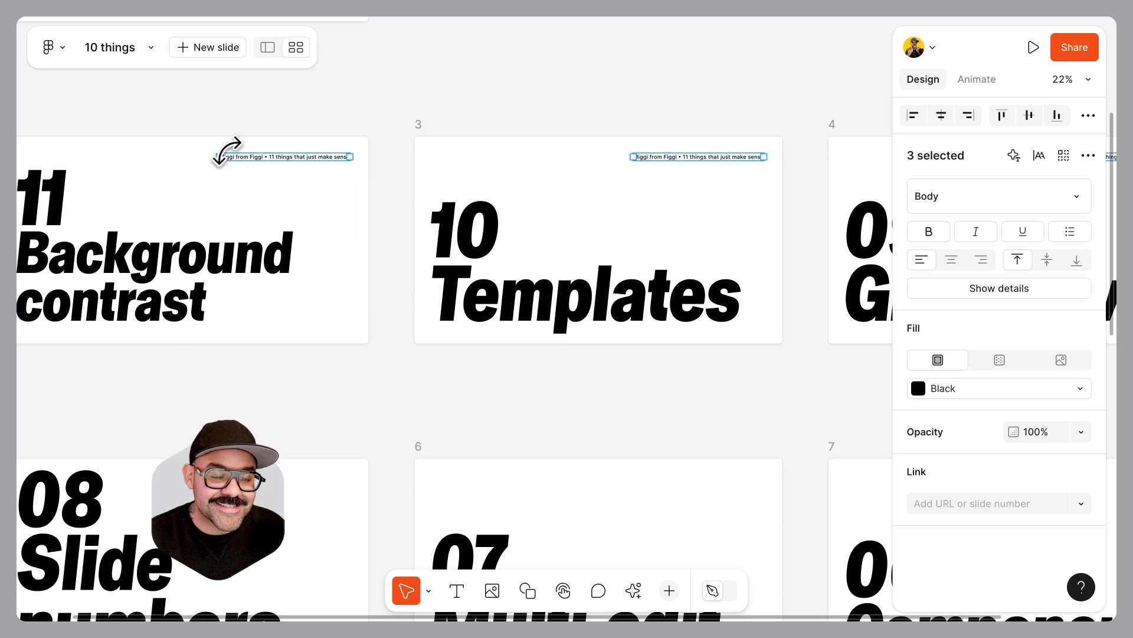
# Step: Multi-edit the three selected footers so their text reads as the presenter's name followed by "- Slide deck template"
pyautogui.scroll(5, 227, 168)
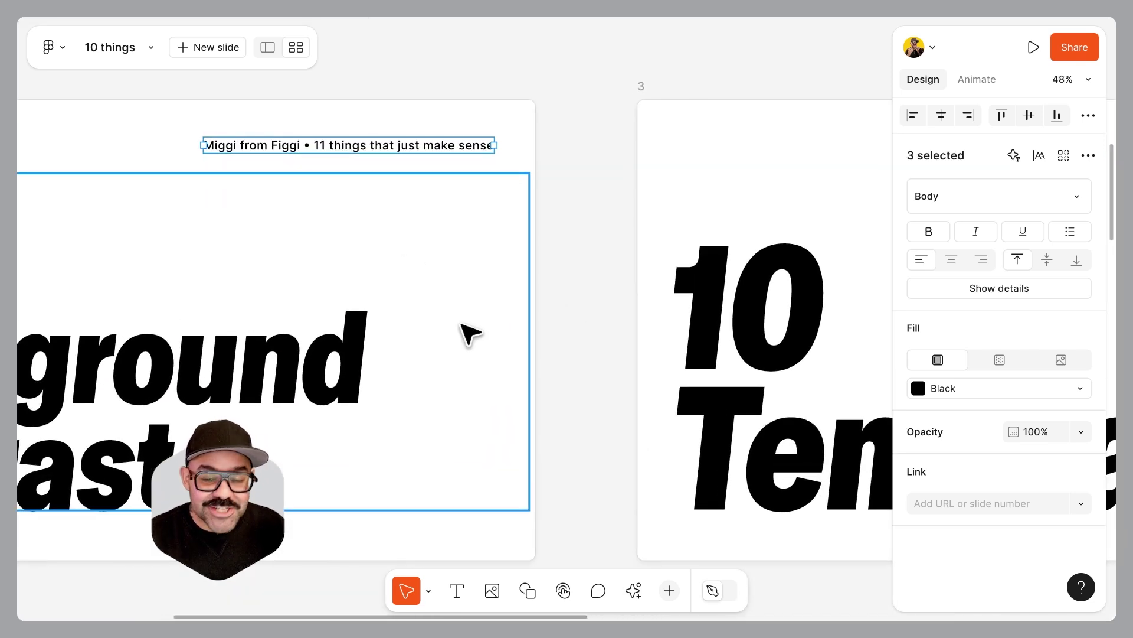
pyautogui.click(1037, 155)
pyautogui.scroll(-5, 620, 246)
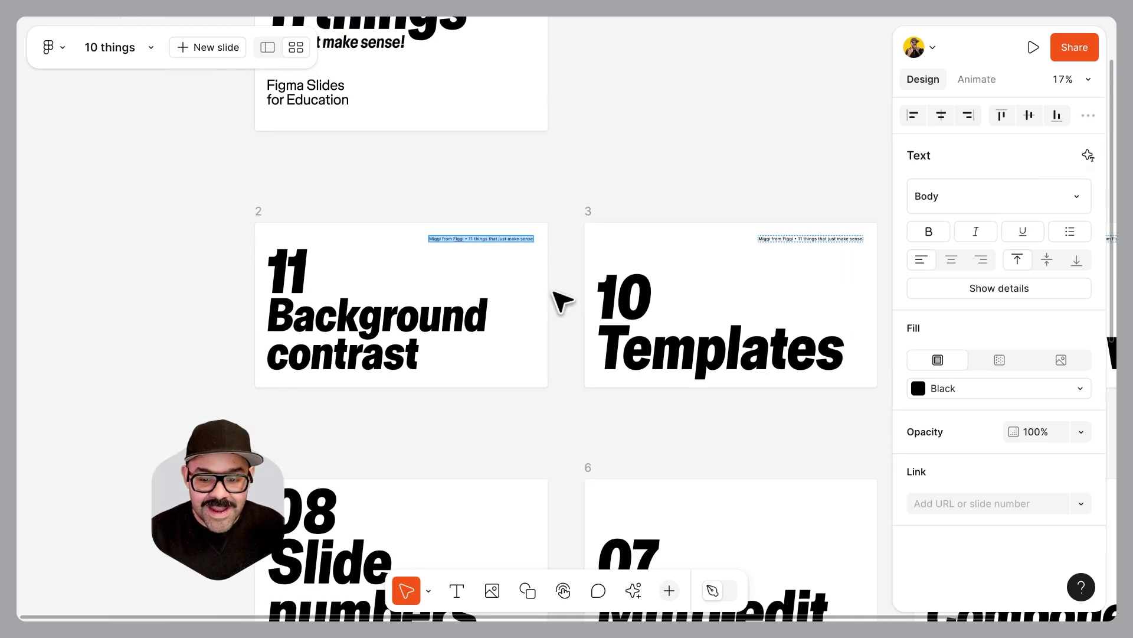
pyautogui.hscroll(5, 767, 307)
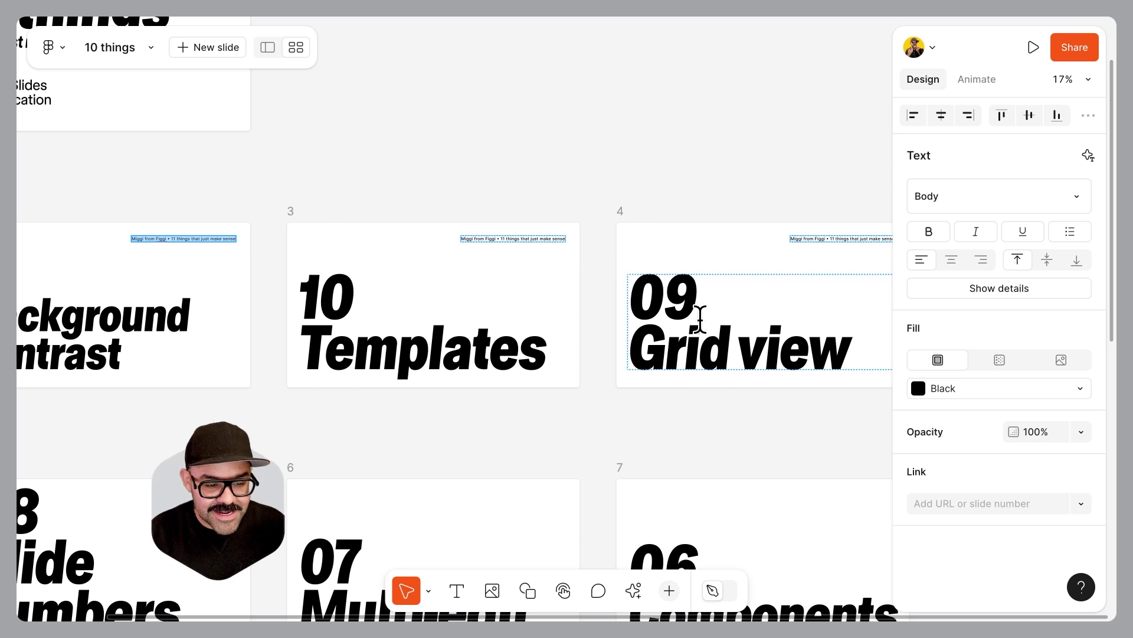
pyautogui.write('M')
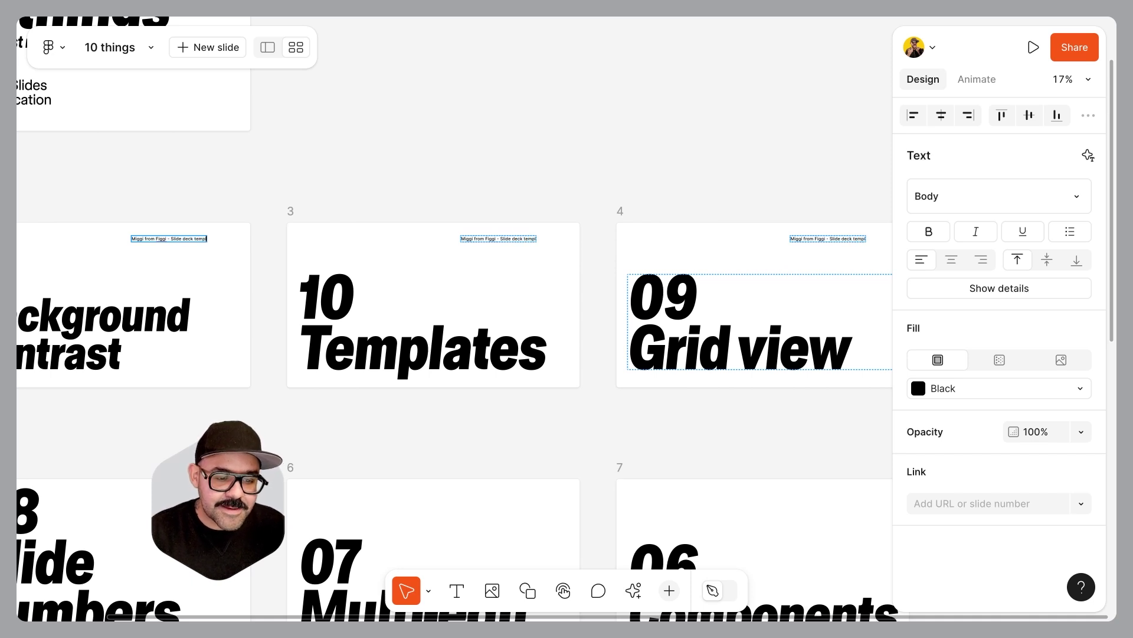
pyautogui.press('Escape')
# Step: Move the three selected footers together to the lower-right corner of their slides
pyautogui.scroll(1, 199, 243)
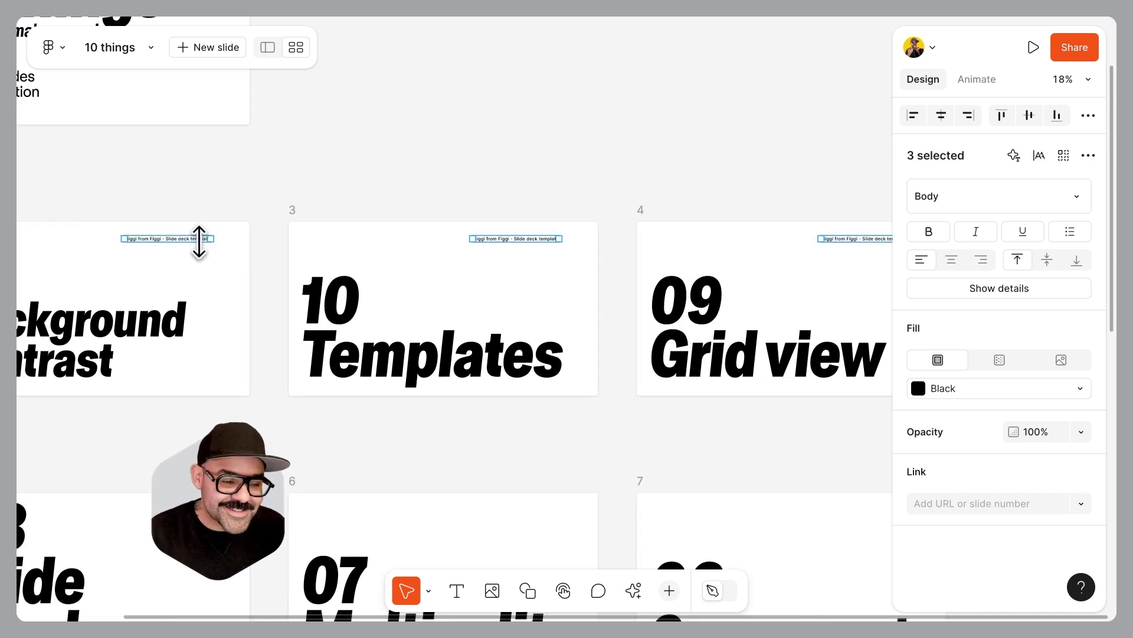
pyautogui.moveTo(203, 240); pyautogui.dragTo(463, 316)
pyautogui.scroll(3, 211, 239)
pyautogui.scroll(3, 214, 248)
pyautogui.scroll(-4, 455, 154)
pyautogui.hscroll(8, 460, 283)
pyautogui.scroll(-1, 460, 283)
pyautogui.moveTo(452, 250); pyautogui.dragTo(455, 264)
pyautogui.scroll(3, 472, 325)
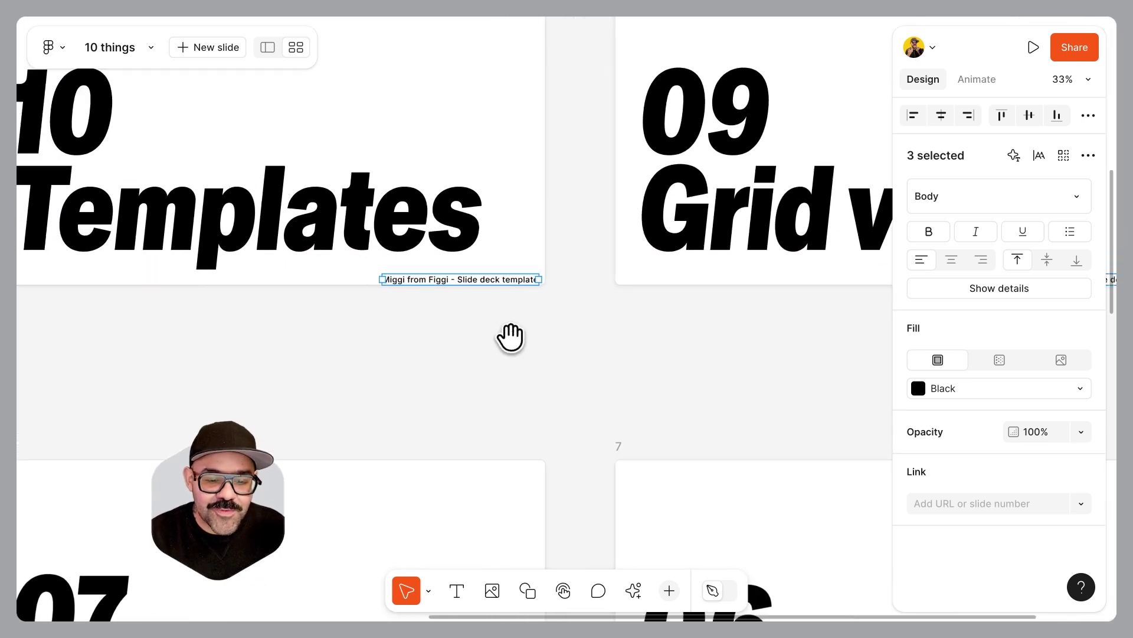
# Step: Nudge the three footers up and left to leave a margin from the slide edges, and deselect them
pyautogui.hotkey('shift', 'Up')
pyautogui.hotkey('shift', 'Up')
pyautogui.press('k')
pyautogui.hotkey('shift', 'Up')
pyautogui.hotkey('shift', 'Up')
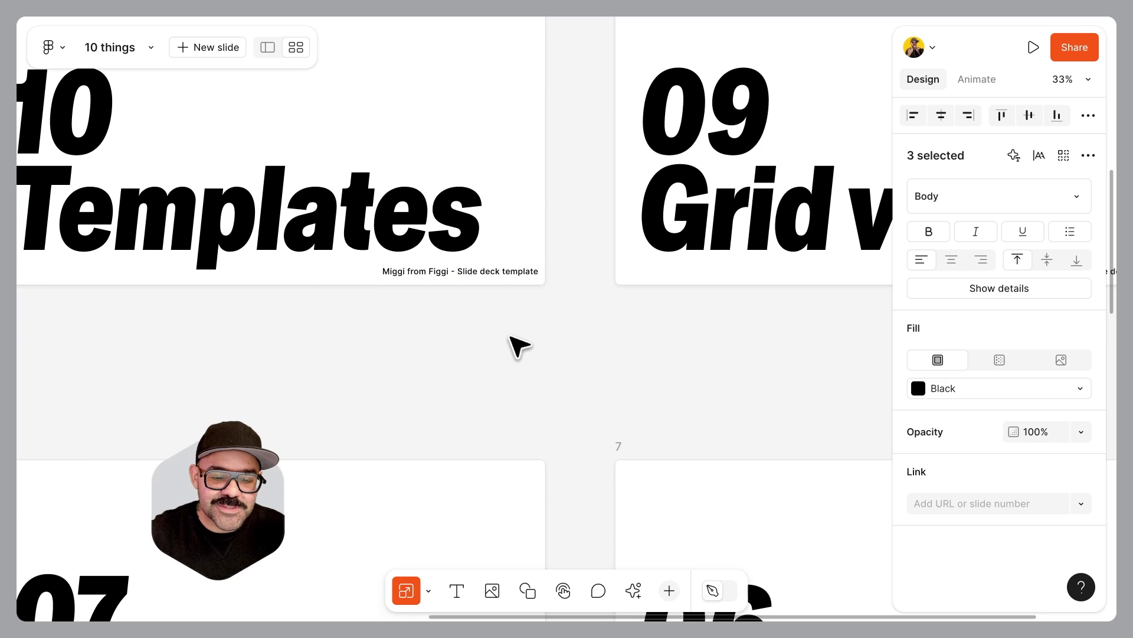
pyautogui.hotkey('shift', 'Left')
pyautogui.hotkey('shift', 'Left')
pyautogui.hotkey('shift', 'Left')
pyautogui.hotkey('shift', 'Left')
pyautogui.hotkey('shift', 'Up')
pyautogui.press('v')
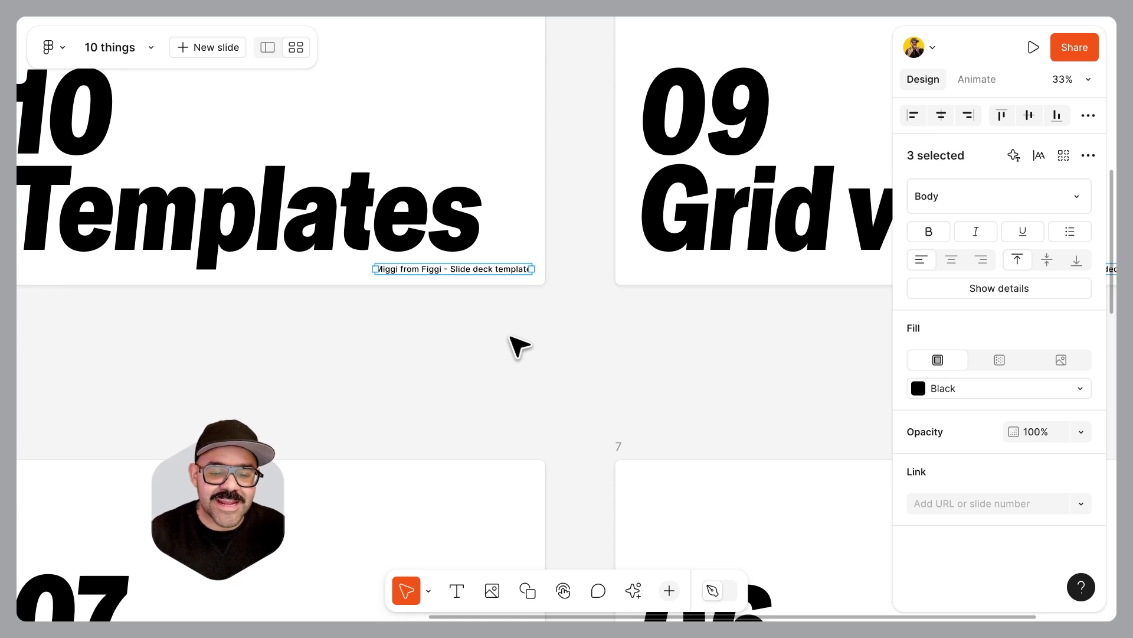
pyautogui.press('Escape')
# Step: Select slide 7, the Components slide
pyautogui.scroll(-5, 508, 342)
pyautogui.moveTo(509, 342); pyautogui.dragTo(625, 271)
pyautogui.click(641, 264)
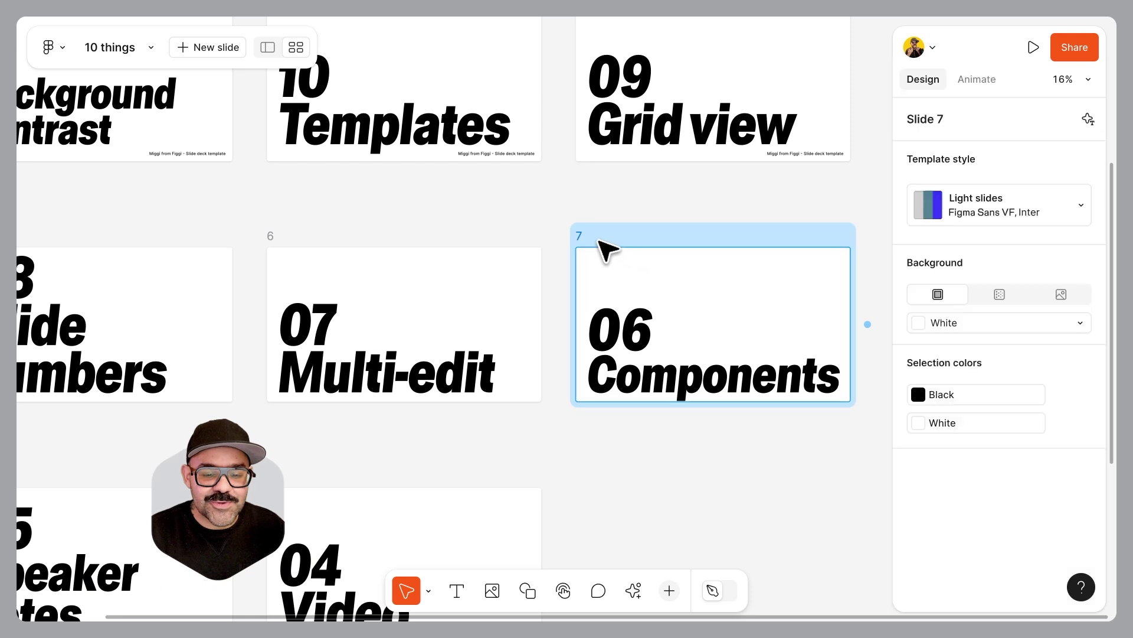
# Step: Show slide 7 on its own, return to the grid view and switch on design mode
pyautogui.click(268, 48)
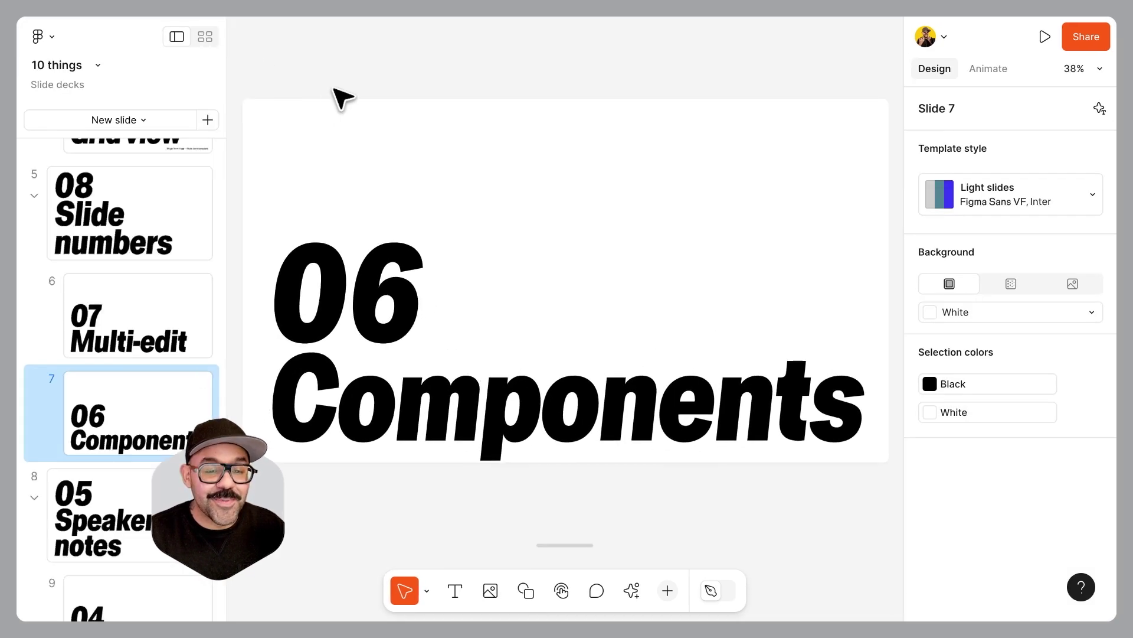
pyautogui.click(205, 37)
pyautogui.click(714, 592)
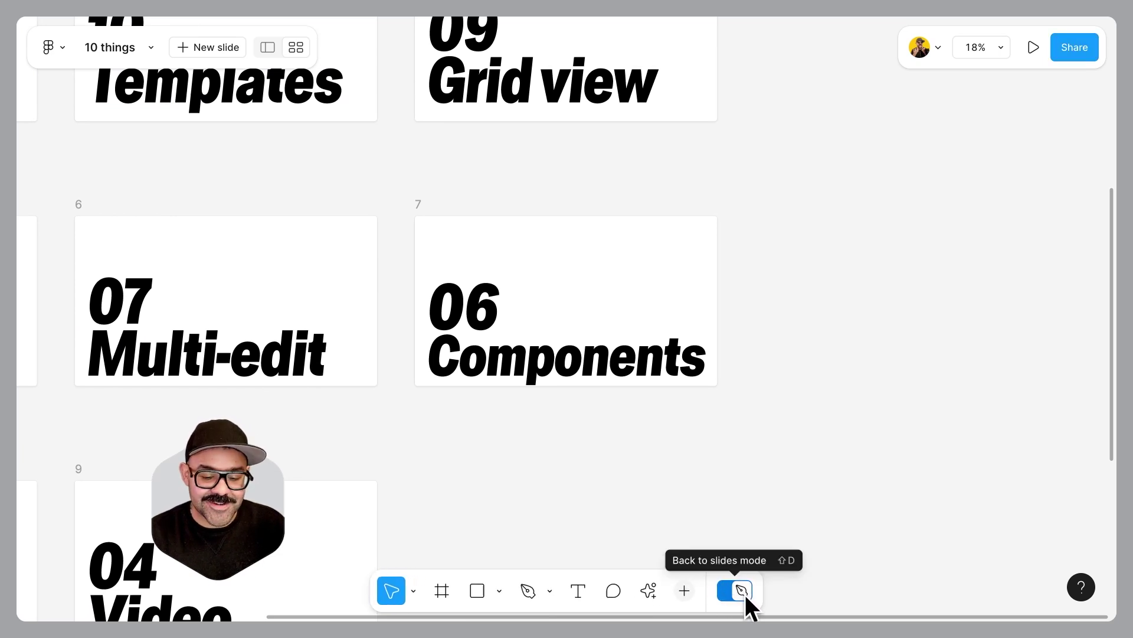
# Step: Paste the Figma logo onto the empty canvas beside slide 1, reposition it and remove its outer grouping
pyautogui.scroll(3, 574, 461)
pyautogui.scroll(5, 544, 243)
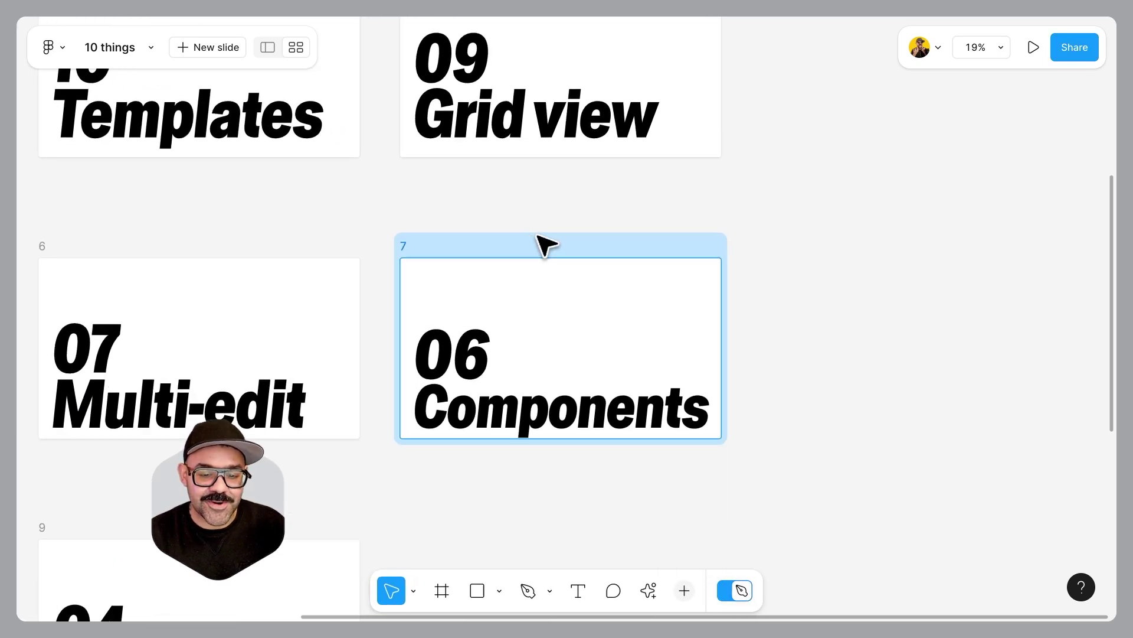
pyautogui.scroll(3, 661, 340)
pyautogui.hscroll(-3, 661, 340)
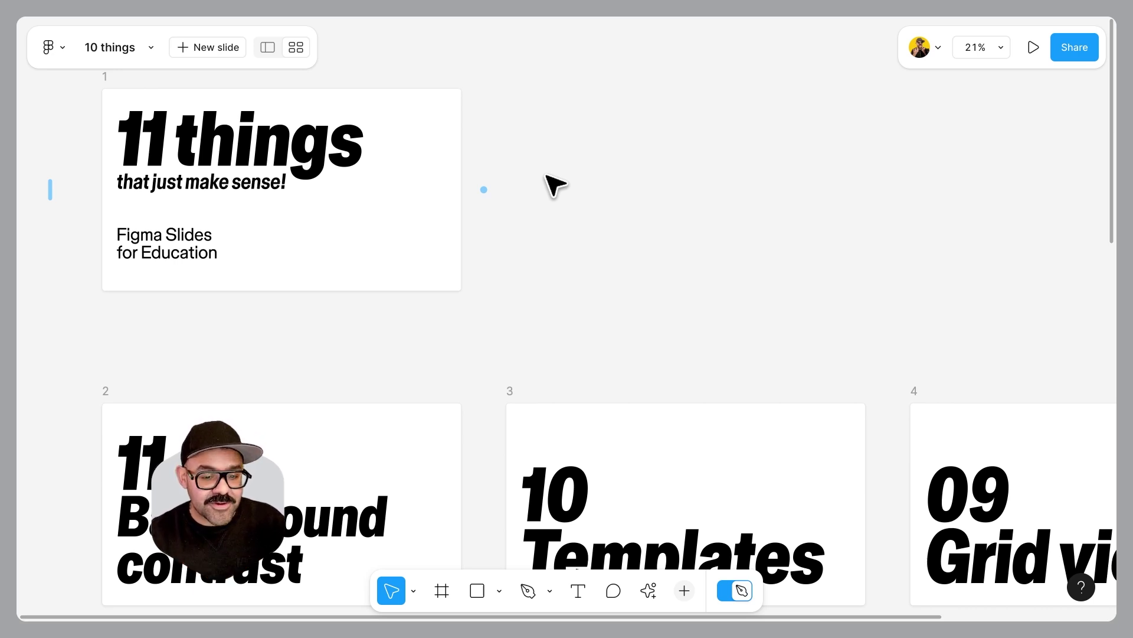
pyautogui.hscroll(2, 562, 246)
pyautogui.scroll(3, 538, 242)
pyautogui.hscroll(2, 454, 258)
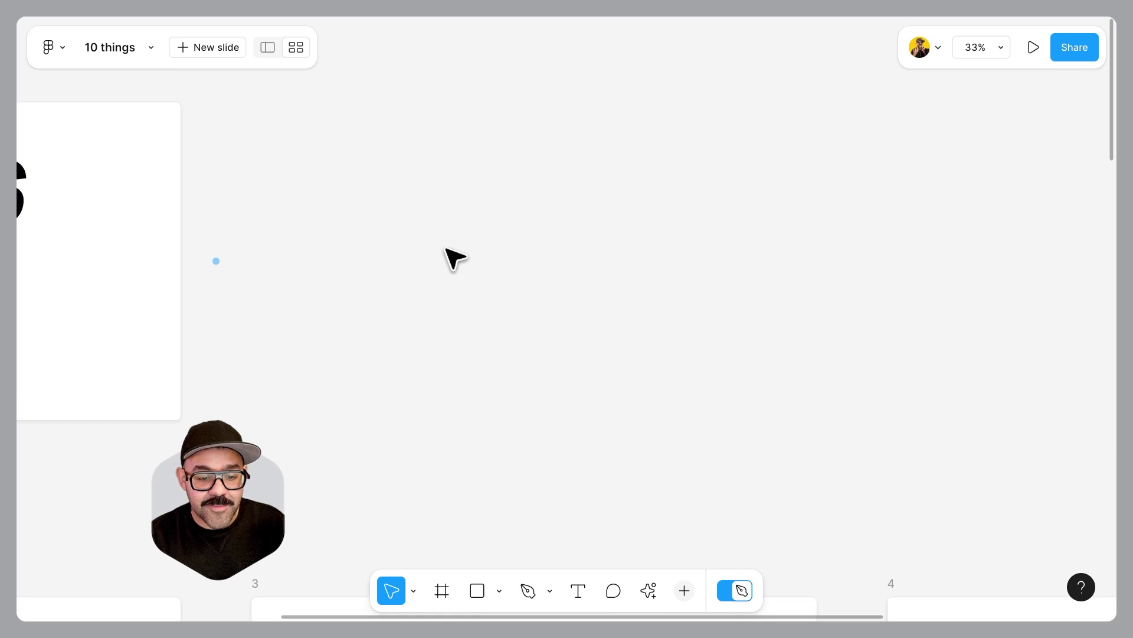
pyautogui.scroll(2, 461, 284)
pyautogui.hotkey('ctrl', 'v')
pyautogui.moveTo(580, 301); pyautogui.dragTo(435, 246)
pyautogui.hotkey('ctrl', 'shift', 'g')
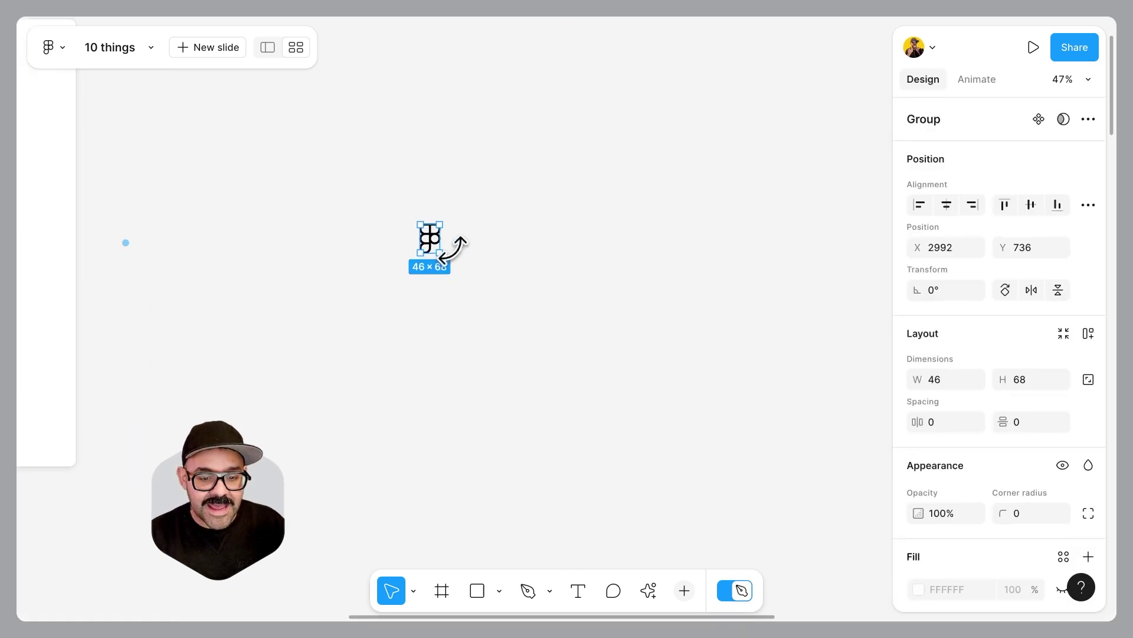
# Step: Add the text "Presentation on Slides" on the canvas beside the Figma logo
pyautogui.scroll(3, 455, 245)
pyautogui.moveTo(534, 233); pyautogui.dragTo(443, 263)
pyautogui.click(421, 273)
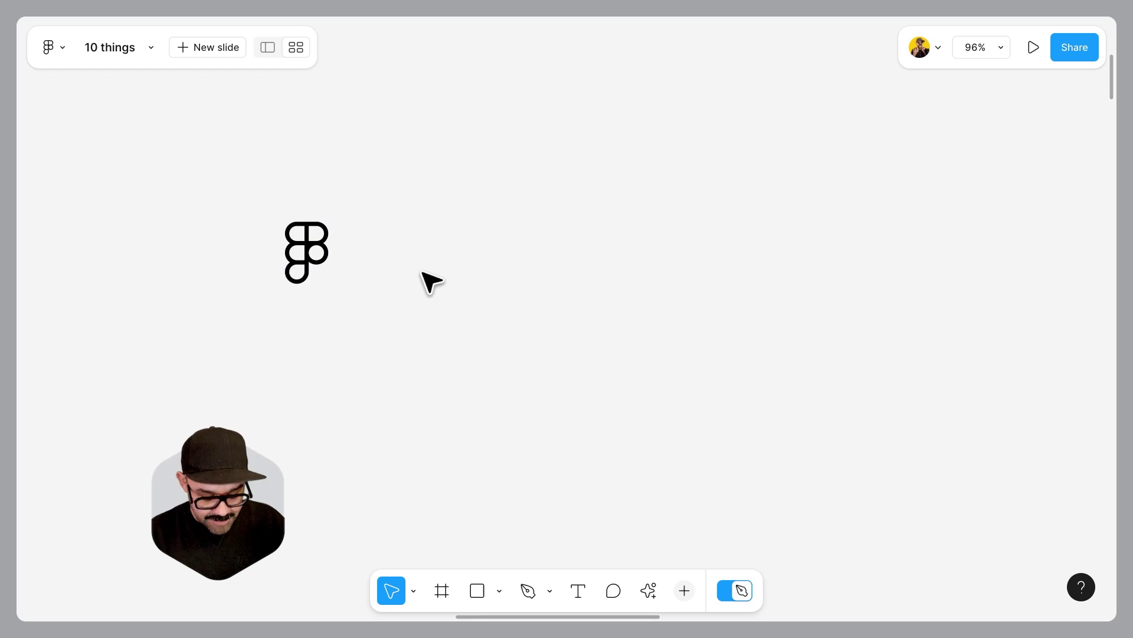
pyautogui.press('t')
pyautogui.click(413, 253)
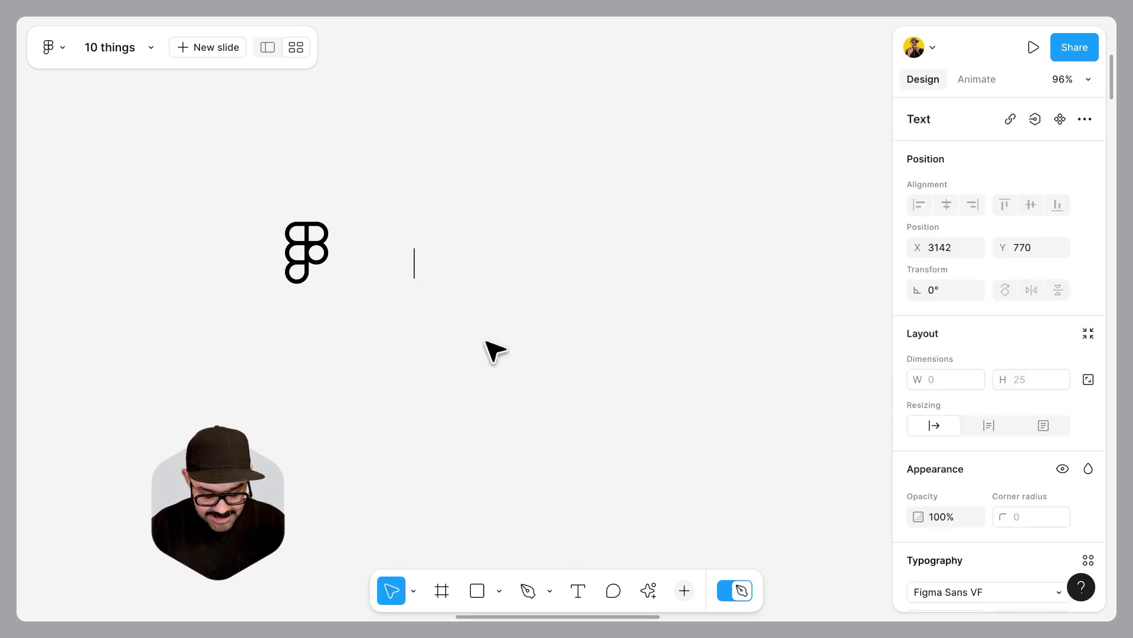
pyautogui.write('Presentation')
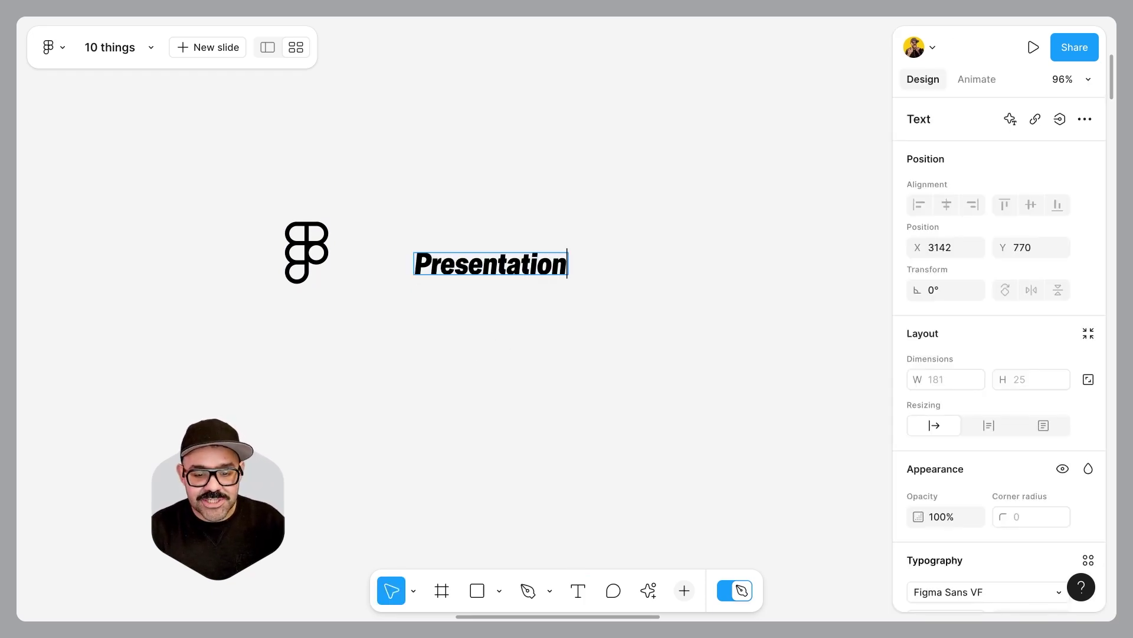
pyautogui.write(' on Slides')
pyautogui.press('Escape')
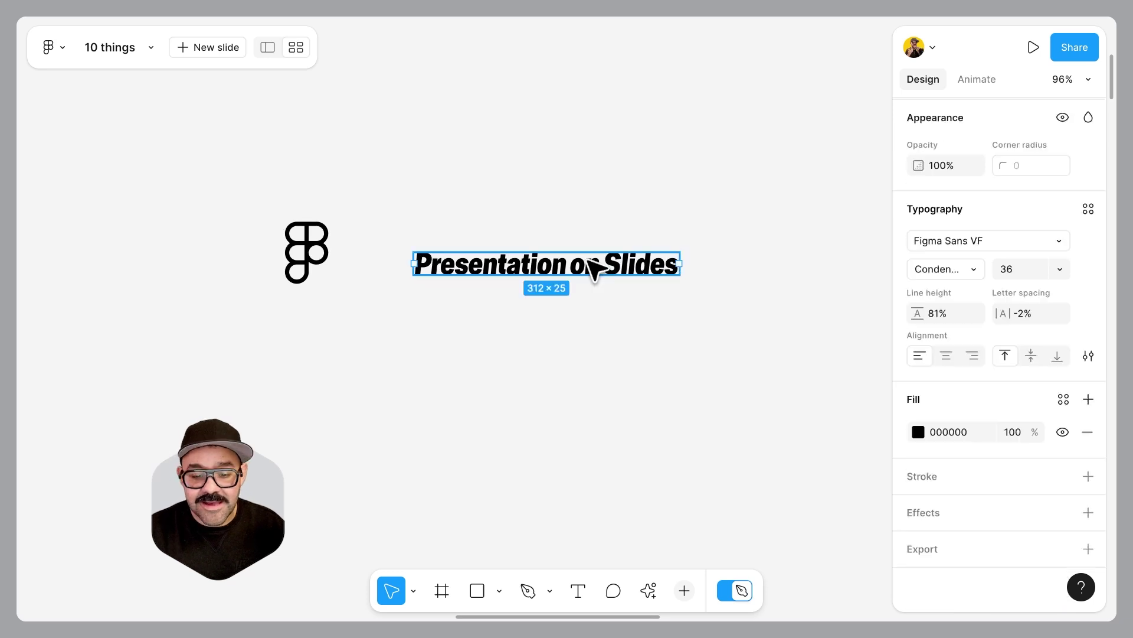
# Step: Apply the Header 3 text style to "Presentation on Slides" and move the text closer to the logo
pyautogui.click(1088, 208)
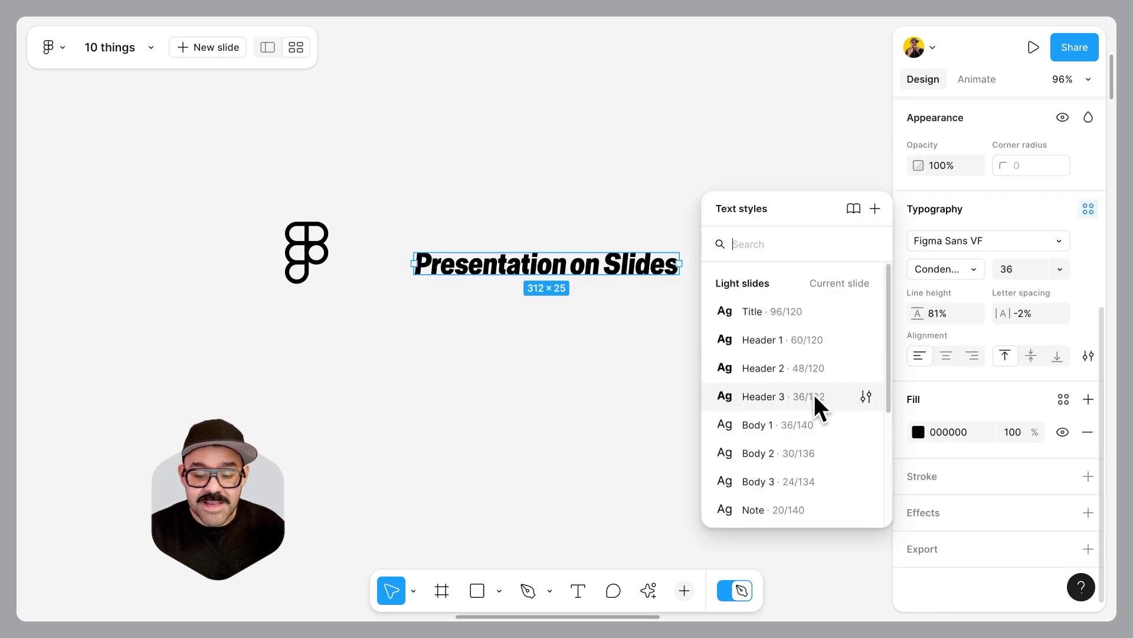
pyautogui.click(813, 395)
pyautogui.moveTo(540, 281); pyautogui.dragTo(480, 261)
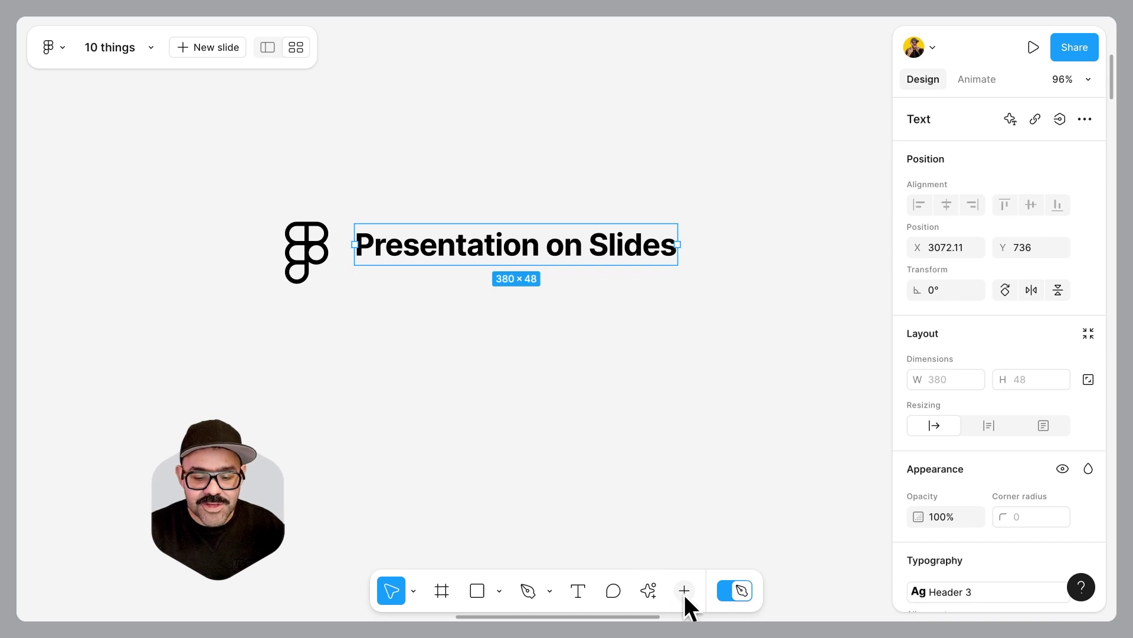
# Step: Insert a slide number after the text and move the logo up so it lines up with both
pyautogui.click(685, 590)
pyautogui.moveTo(567, 223); pyautogui.dragTo(722, 248)
pyautogui.click(315, 260)
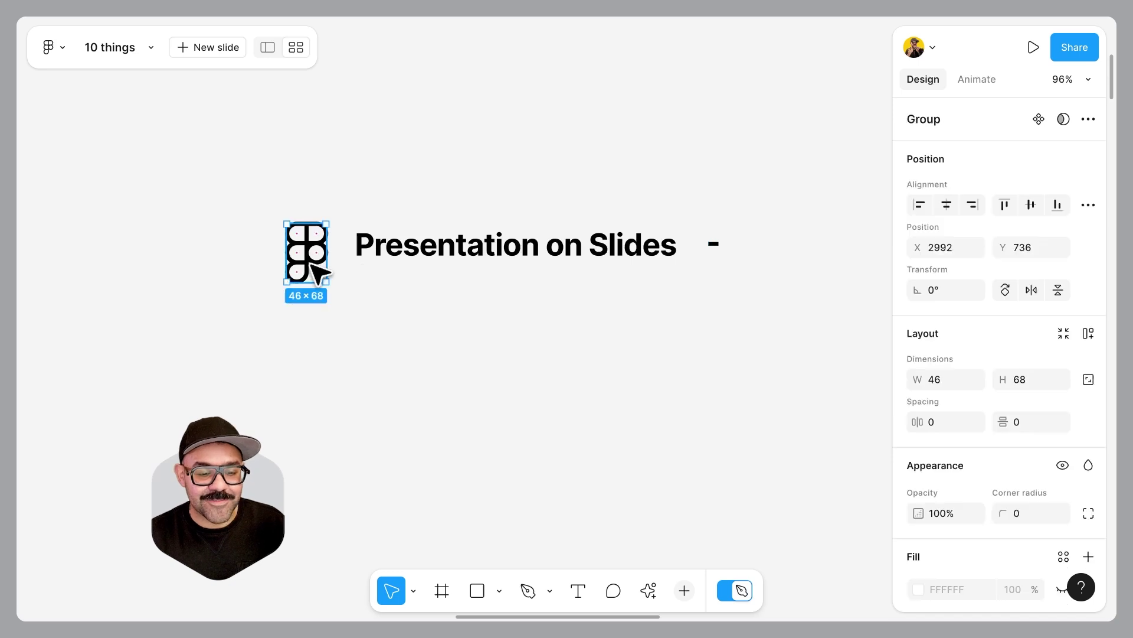
pyautogui.click(377, 254)
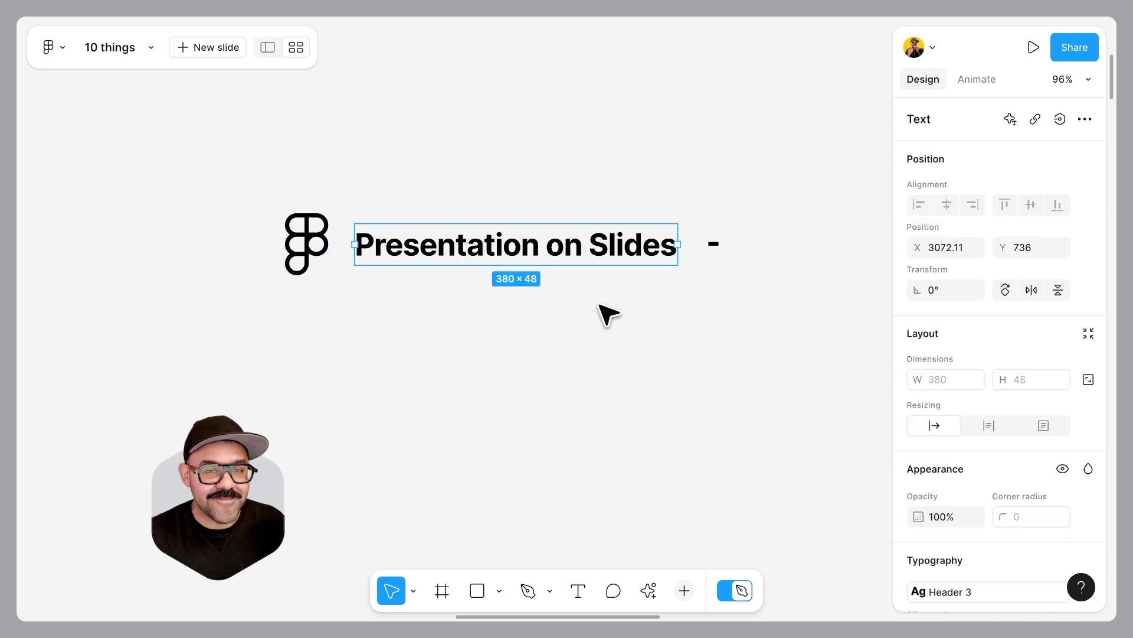
pyautogui.click(715, 251)
pyautogui.click(788, 211)
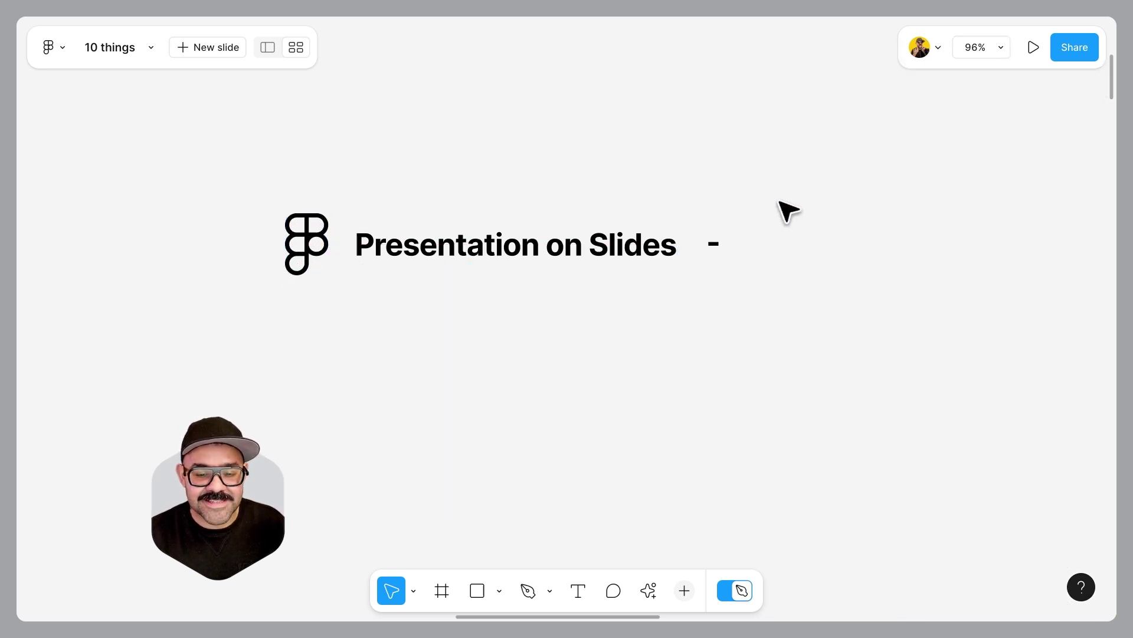
# Step: Wrap the logo, text and slide number in a horizontal auto layout frame with a gap of 31
pyautogui.moveTo(793, 172); pyautogui.dragTo(272, 334)
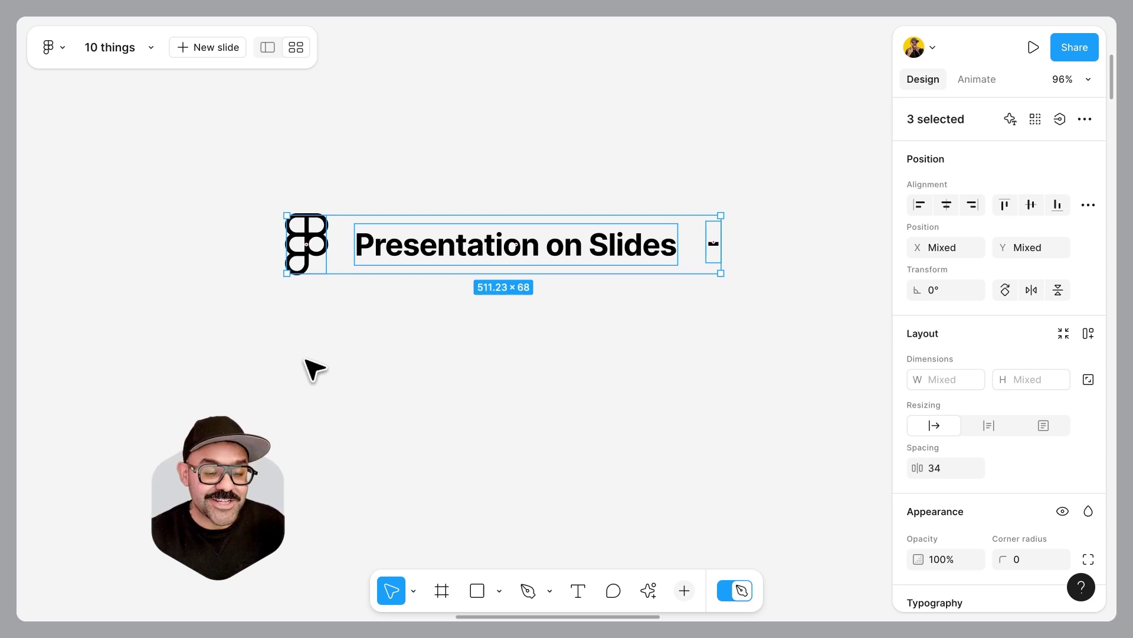
pyautogui.hotkey('shift', 'a')
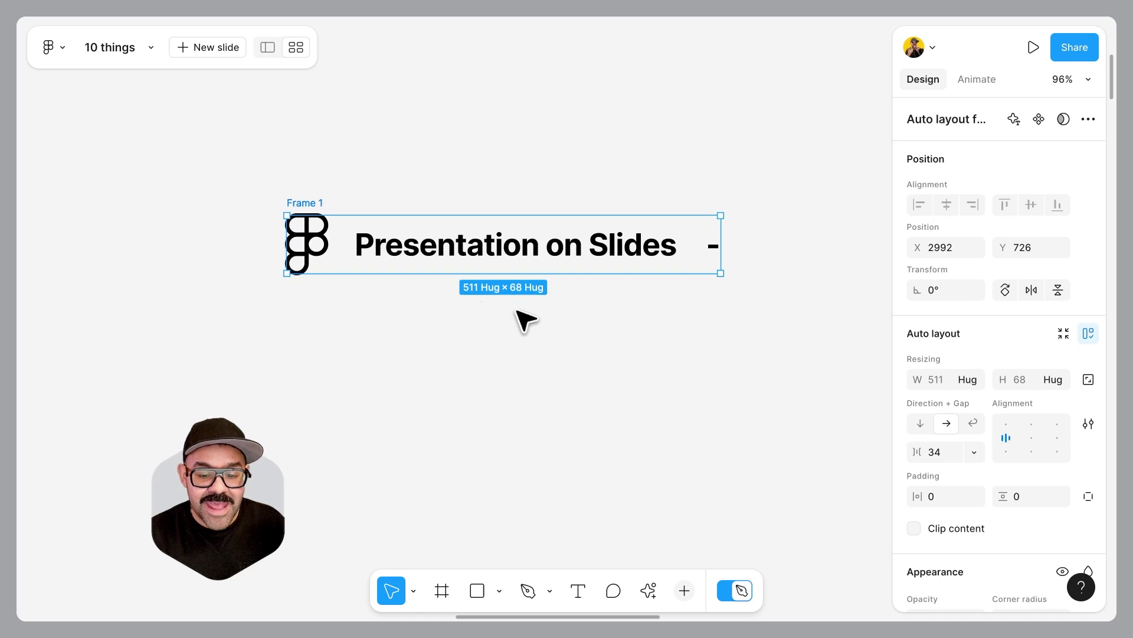
pyautogui.moveTo(335, 244)
pyautogui.mouseDown()
pyautogui.moveTo(352, 248)
pyautogui.moveTo(337, 250)
pyautogui.mouseUp()
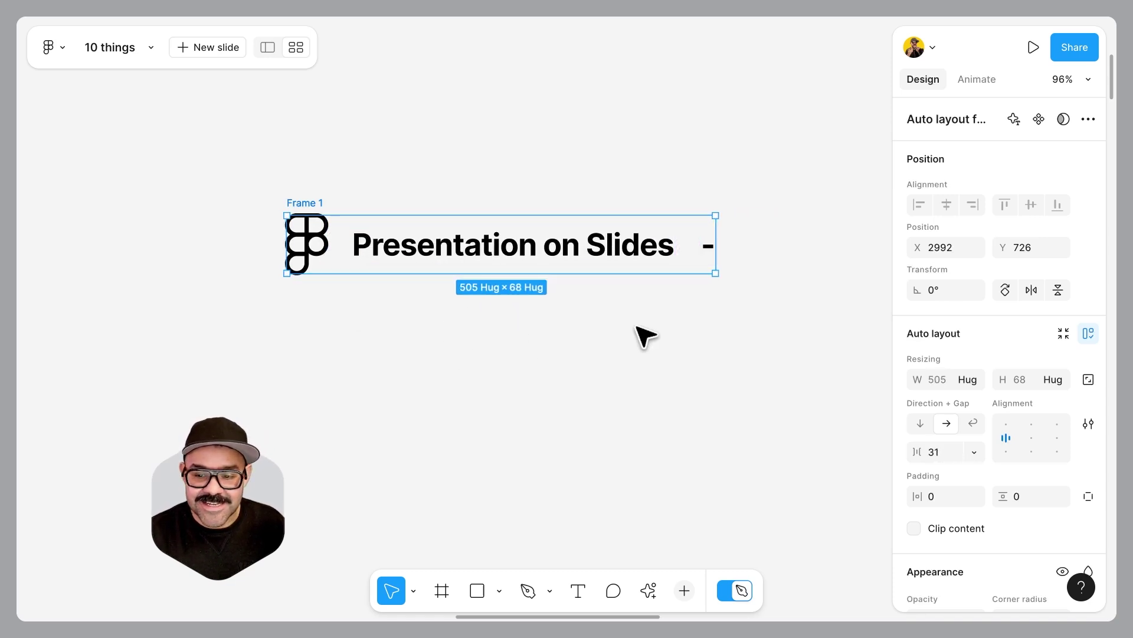
# Step: Turn the auto layout frame into a component and name it "Footer component"
pyautogui.click(1042, 121)
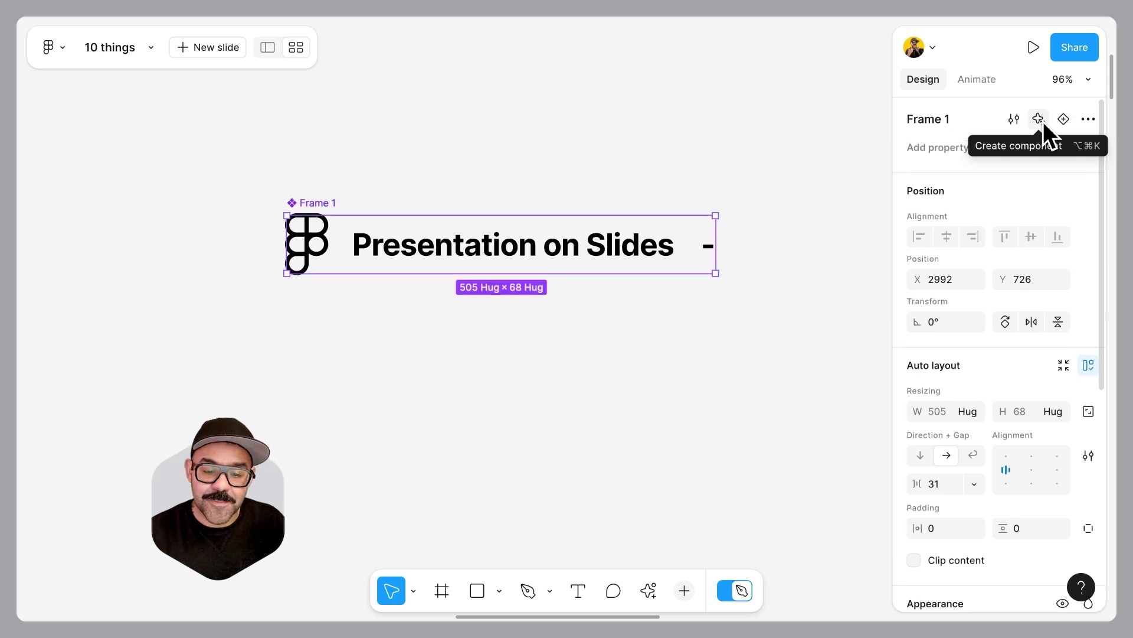
pyautogui.doubleClick(326, 203)
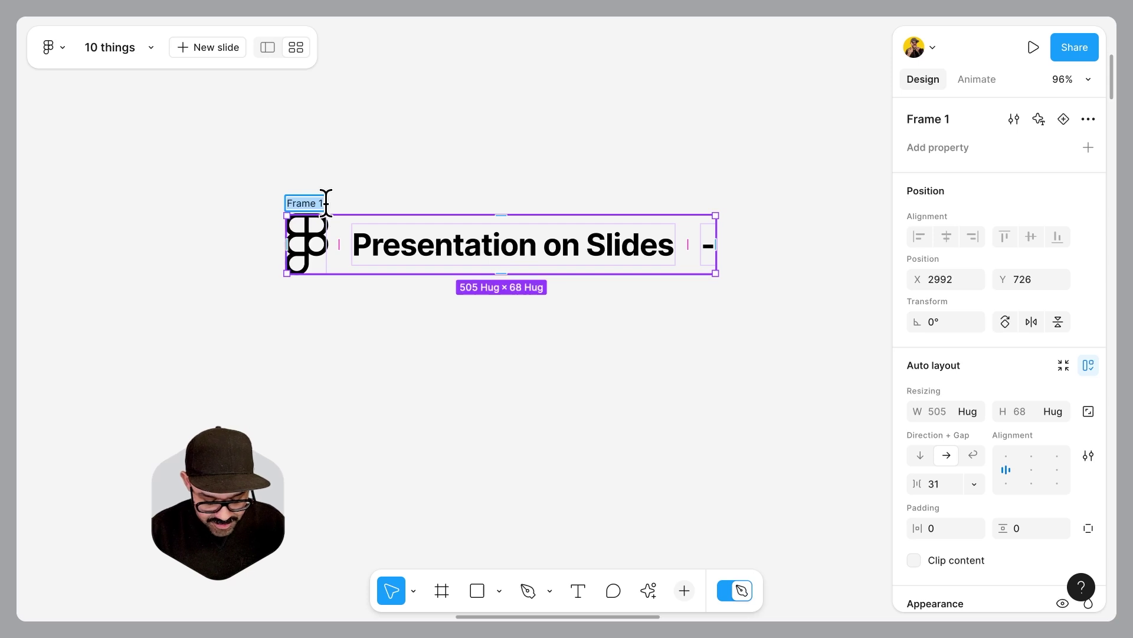
pyautogui.write('Footer component')
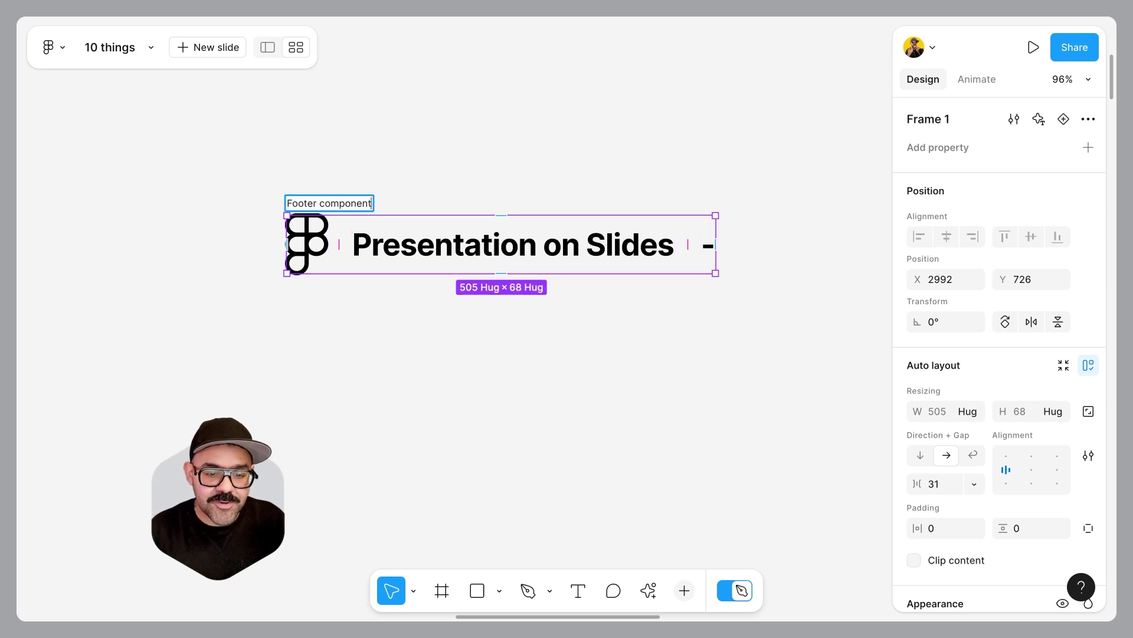
pyautogui.click(427, 153)
# Step: Copy the main Footer component beside slide 1 and clear the selection
pyautogui.scroll(-5, 426, 154)
pyautogui.click(429, 170)
pyautogui.scroll(-1, 495, 156)
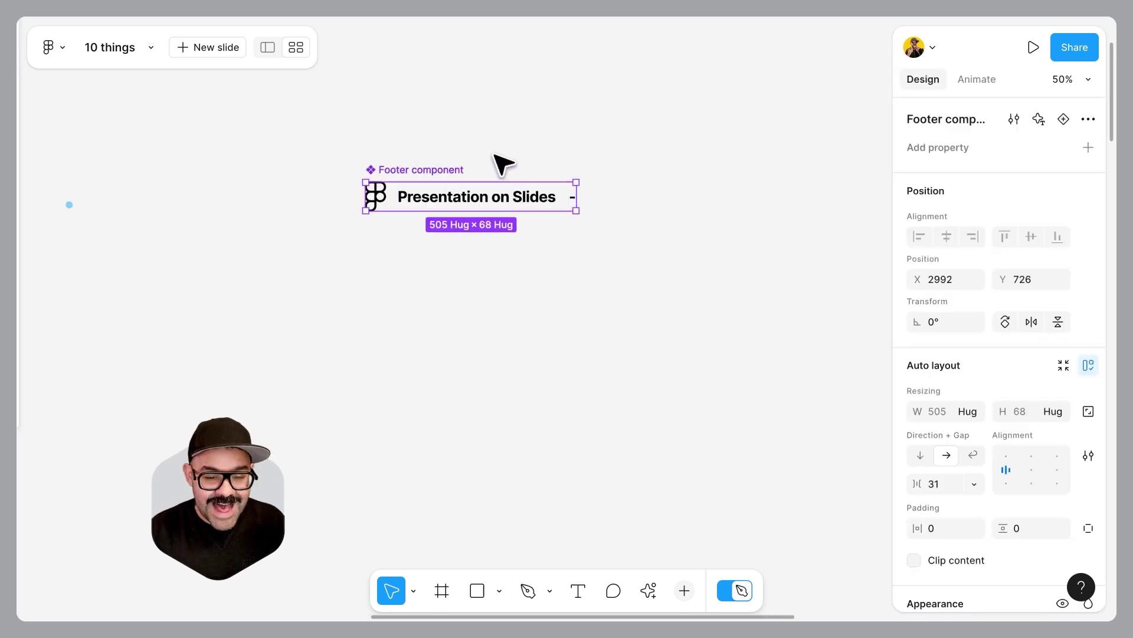
pyautogui.scroll(-5, 503, 165)
pyautogui.scroll(15, 524, 203)
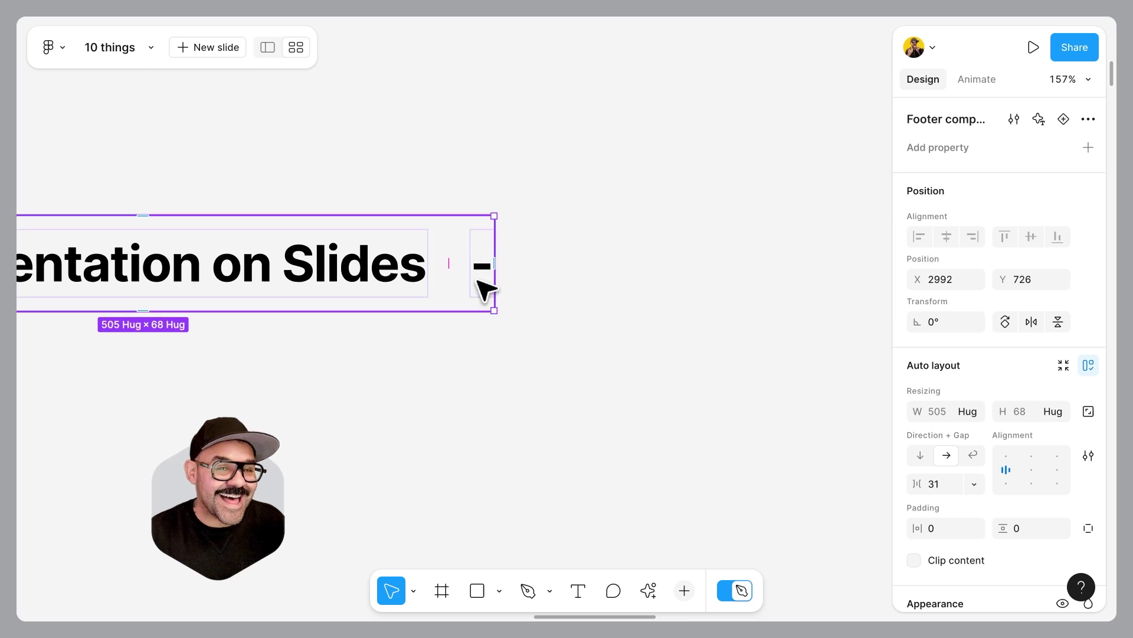
pyautogui.scroll(-20, 481, 280)
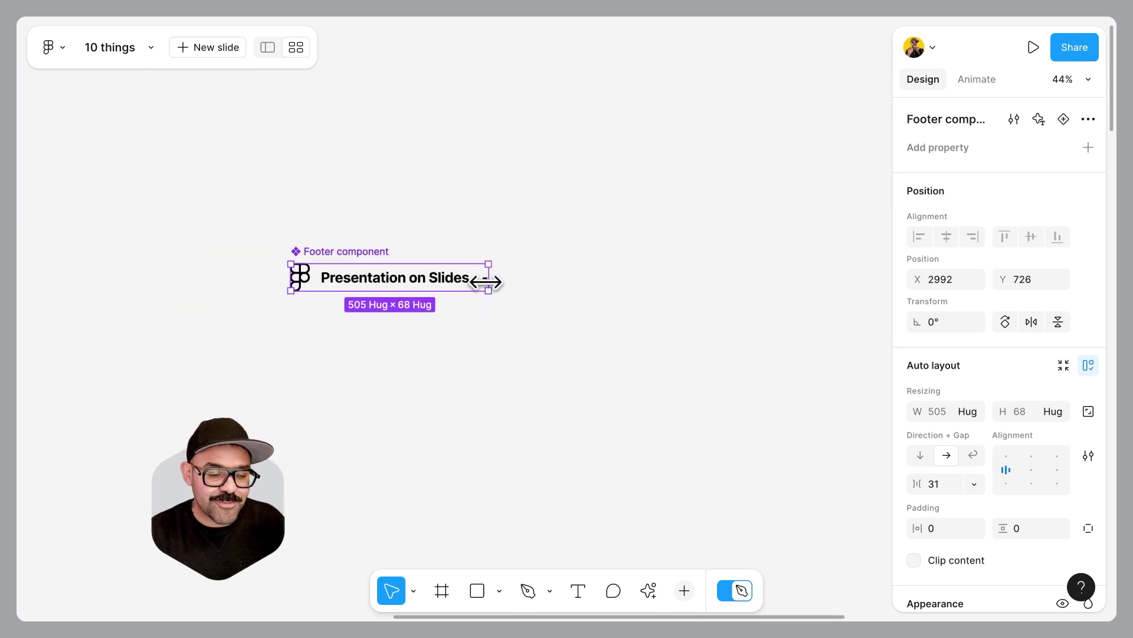
pyautogui.moveTo(468, 329); pyautogui.dragTo(489, 230)
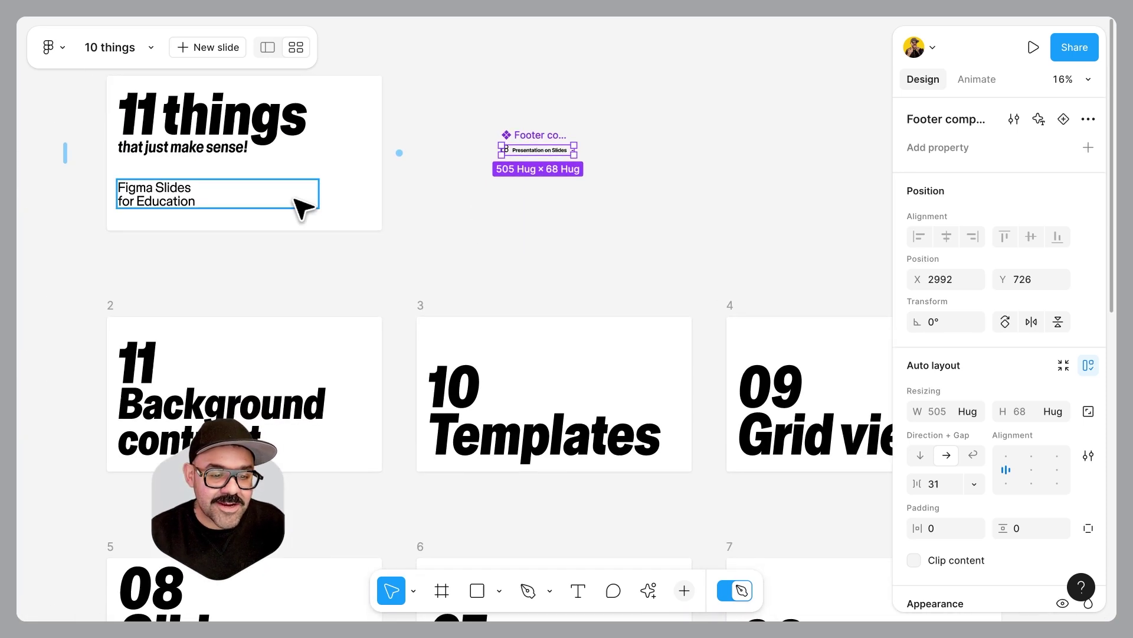
pyautogui.click(303, 202)
pyautogui.press('Escape')
pyautogui.scroll(-6, 347, 157)
pyautogui.scroll(-2, 434, 219)
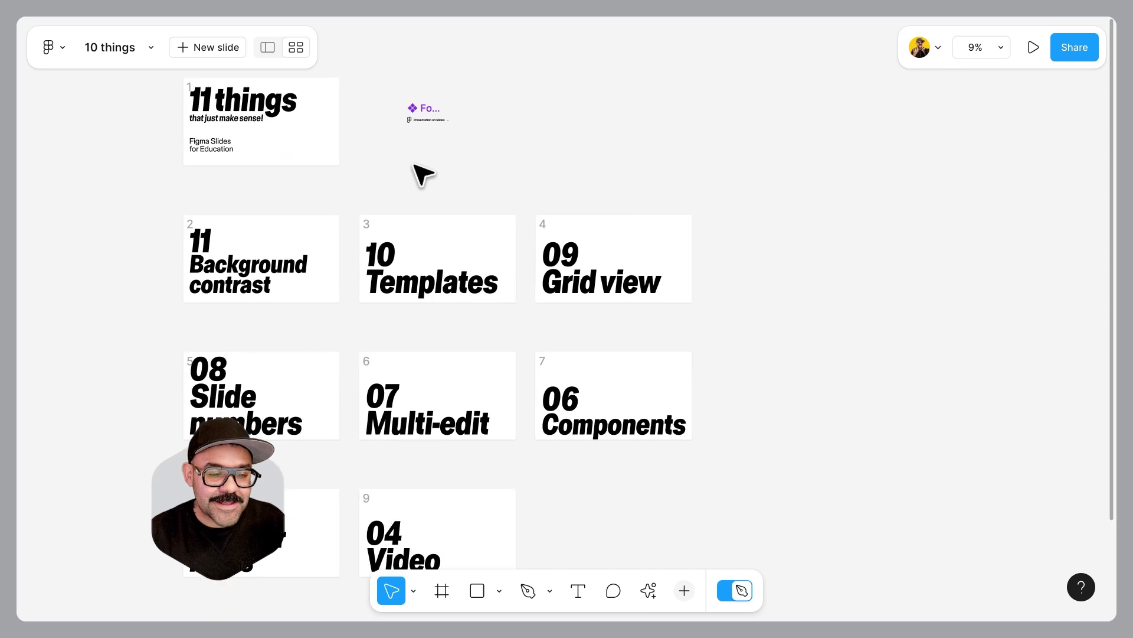
# Step: Select all twelve slides in the grid, from the "11 things" title slide through "Smart animate"
pyautogui.click(321, 96)
pyautogui.keyDown('shift'); pyautogui.click(318, 223); pyautogui.keyUp('shift')
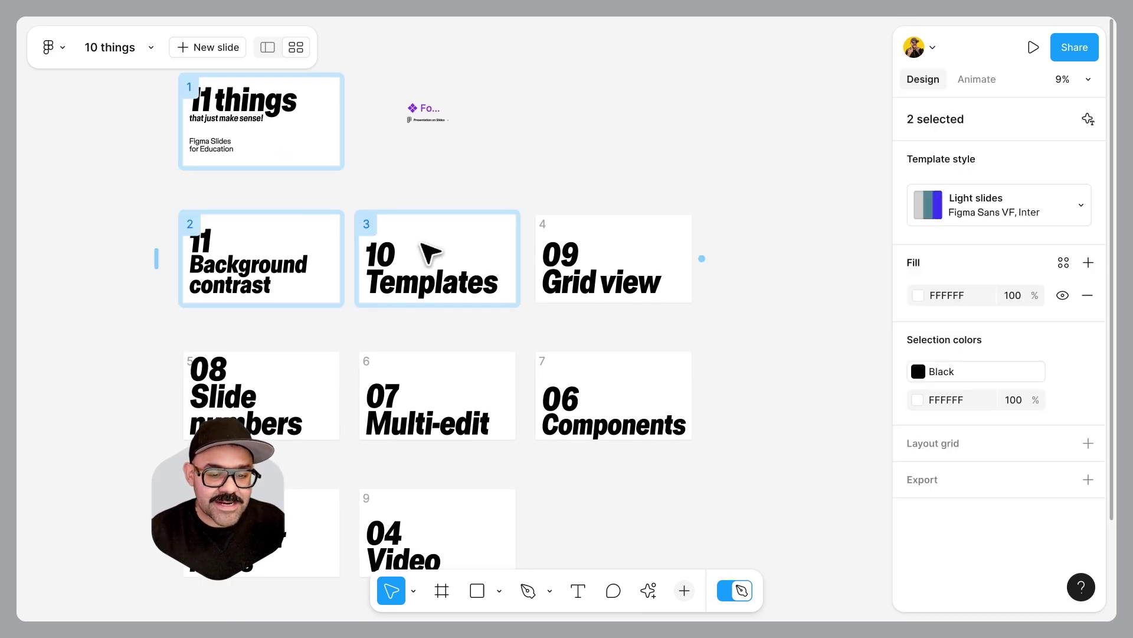
pyautogui.keyDown('shift'); pyautogui.click(487, 252); pyautogui.keyUp('shift')
pyautogui.keyDown('shift'); pyautogui.click(596, 260); pyautogui.keyUp('shift')
pyautogui.keyDown('shift'); pyautogui.click(596, 387); pyautogui.keyUp('shift')
pyautogui.keyDown('shift'); pyautogui.click(484, 387); pyautogui.keyUp('shift')
pyautogui.keyDown('shift'); pyautogui.click(309, 402); pyautogui.keyUp('shift')
pyautogui.keyDown('shift'); pyautogui.click(327, 502); pyautogui.keyUp('shift')
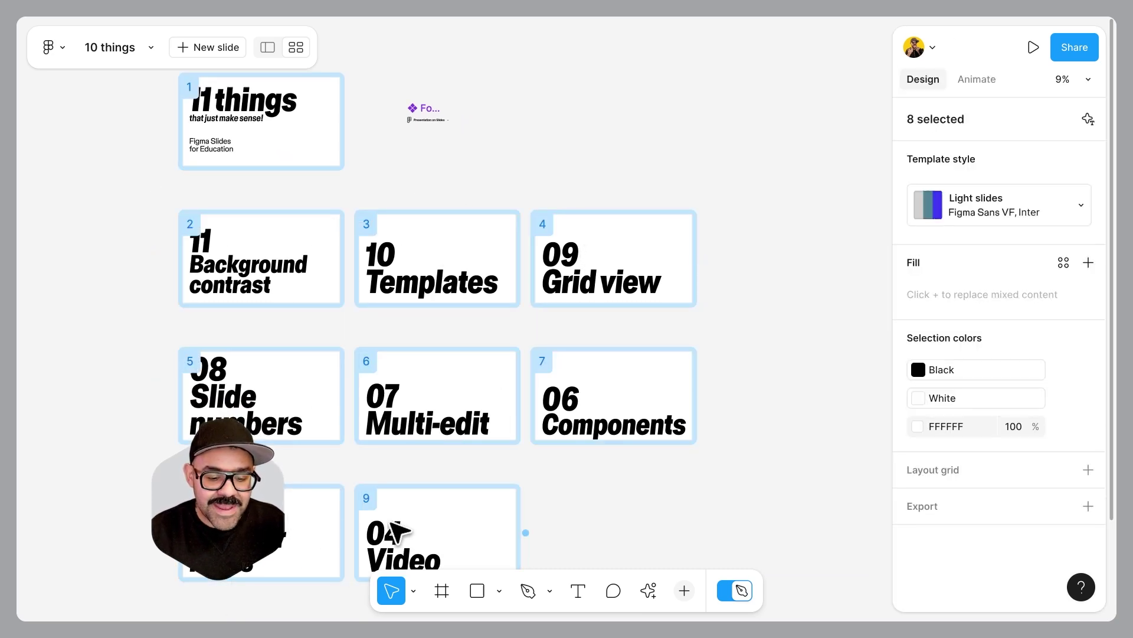
pyautogui.keyDown('shift'); pyautogui.click(402, 531); pyautogui.keyUp('shift')
pyautogui.scroll(-4, 597, 526)
pyautogui.keyDown('shift'); pyautogui.click(349, 448); pyautogui.keyUp('shift')
pyautogui.keyDown('shift'); pyautogui.click(423, 464); pyautogui.keyUp('shift')
pyautogui.keyDown('shift'); pyautogui.click(600, 425); pyautogui.keyUp('shift')
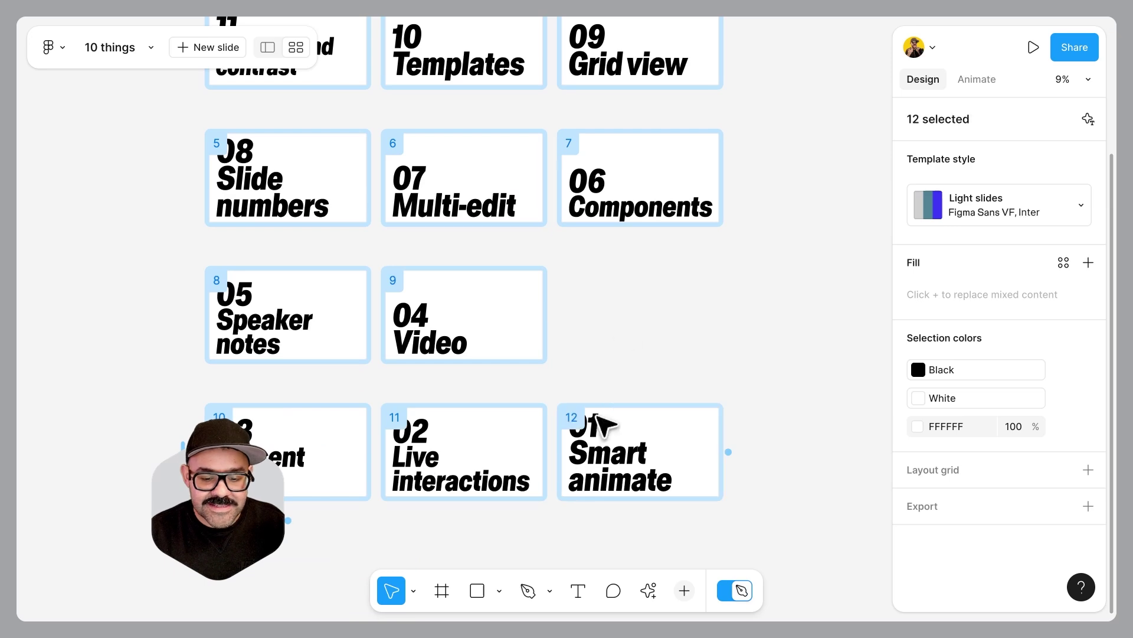
# Step: Paste the footer component into all selected slides and move the instances together to the slides' upper-right corners
pyautogui.scroll(4, 569, 392)
pyautogui.hotkey('ctrl', 'v')
pyautogui.scroll(3, 305, 311)
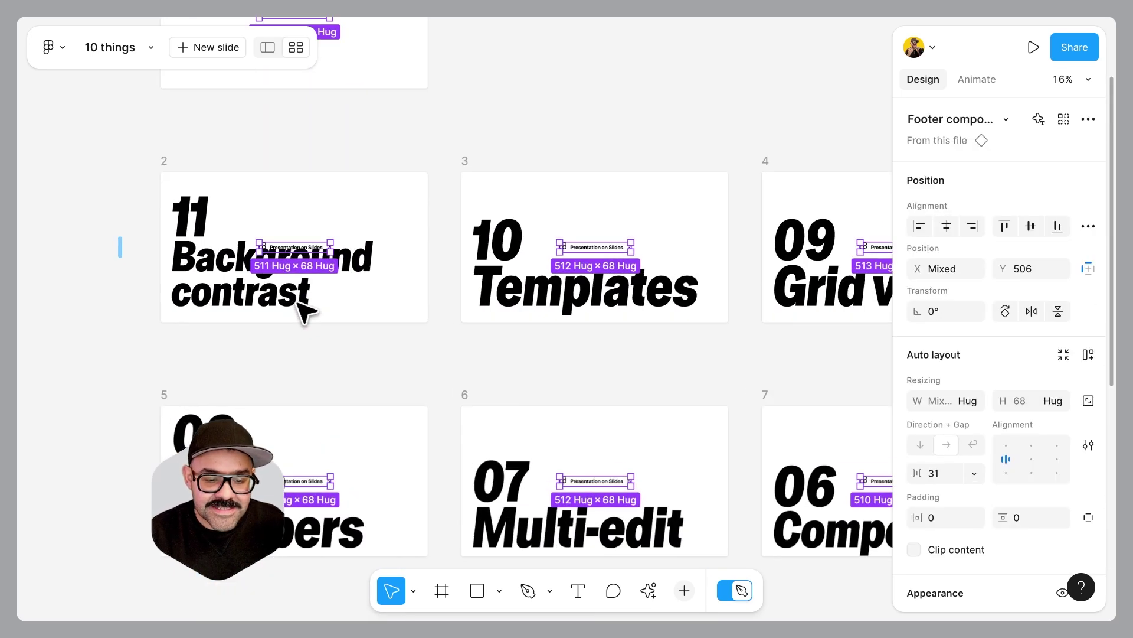
pyautogui.moveTo(305, 260); pyautogui.dragTo(338, 354)
pyautogui.moveTo(292, 323); pyautogui.dragTo(315, 305)
pyautogui.scroll(5, 307, 317)
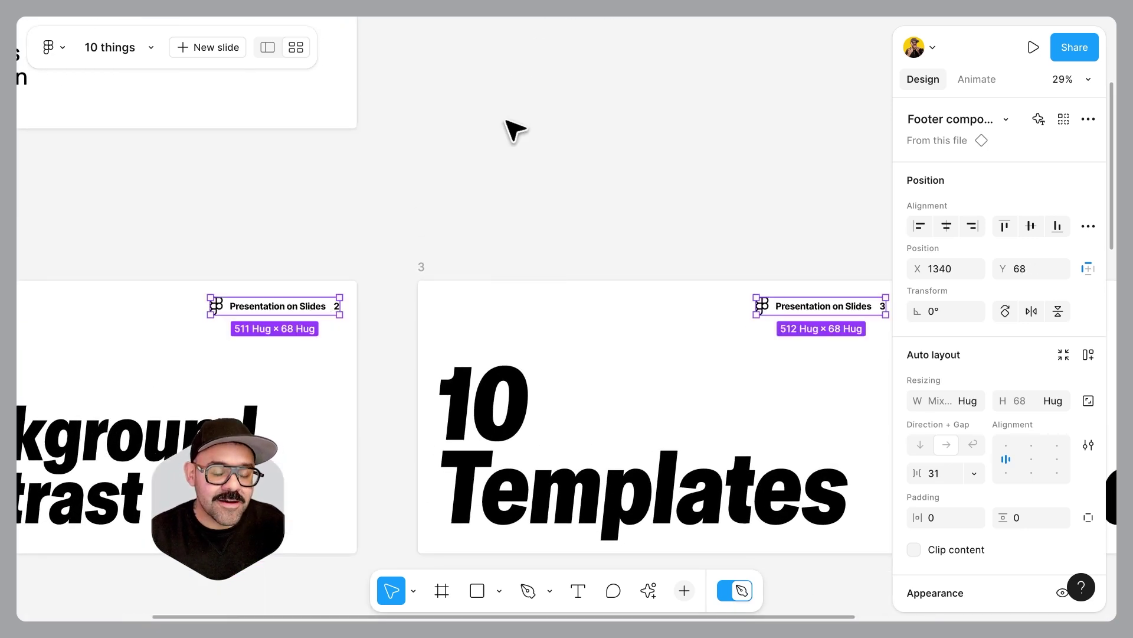
# Step: Move the main Footer component on the canvas closer to slide 1, level with that slide's footer
pyautogui.click(508, 88)
pyautogui.moveTo(509, 48); pyautogui.dragTo(466, 386)
pyautogui.moveTo(570, 309); pyautogui.dragTo(437, 207)
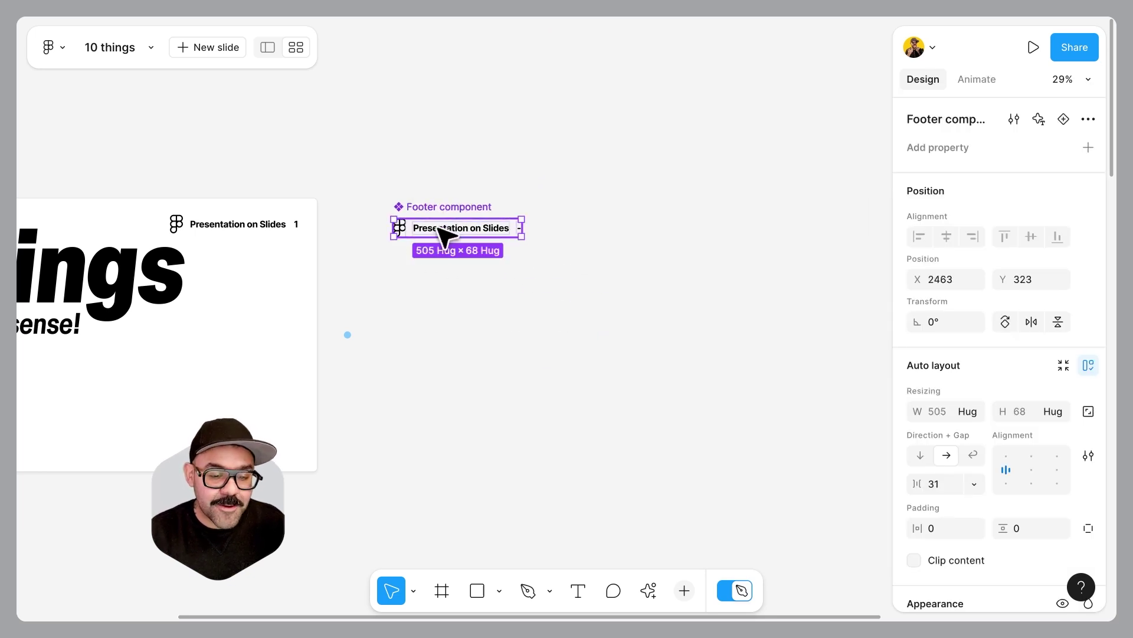
# Step: Reorder the main Footer component so the text "Presentation on Slides" comes before the logo
pyautogui.scroll(-3, 436, 237)
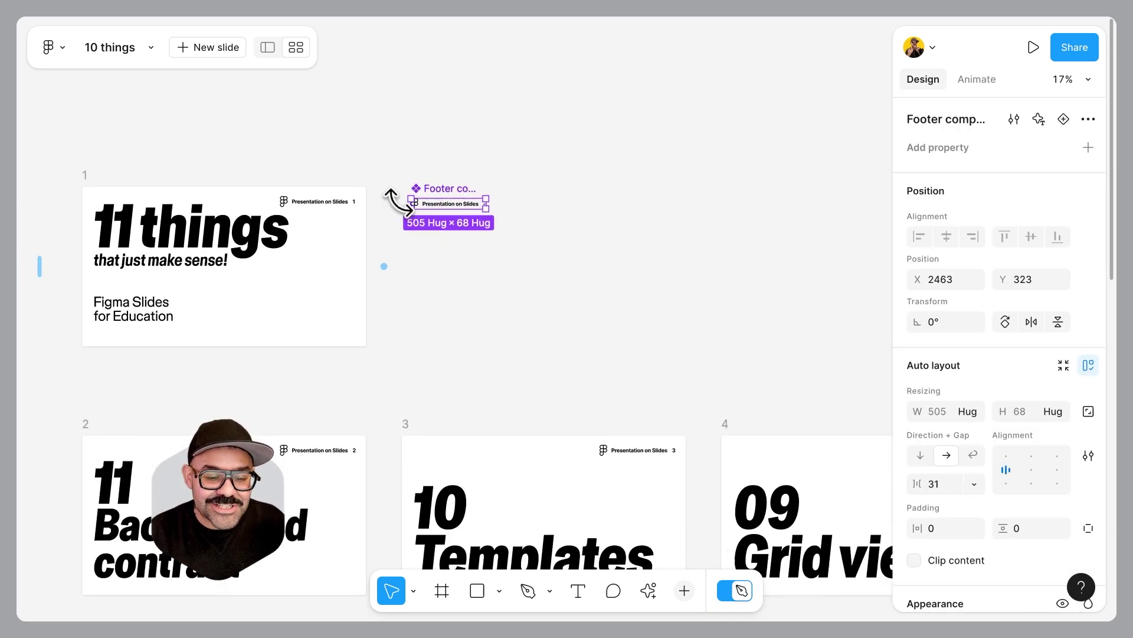
pyautogui.scroll(5, 407, 201)
pyautogui.doubleClick(464, 200)
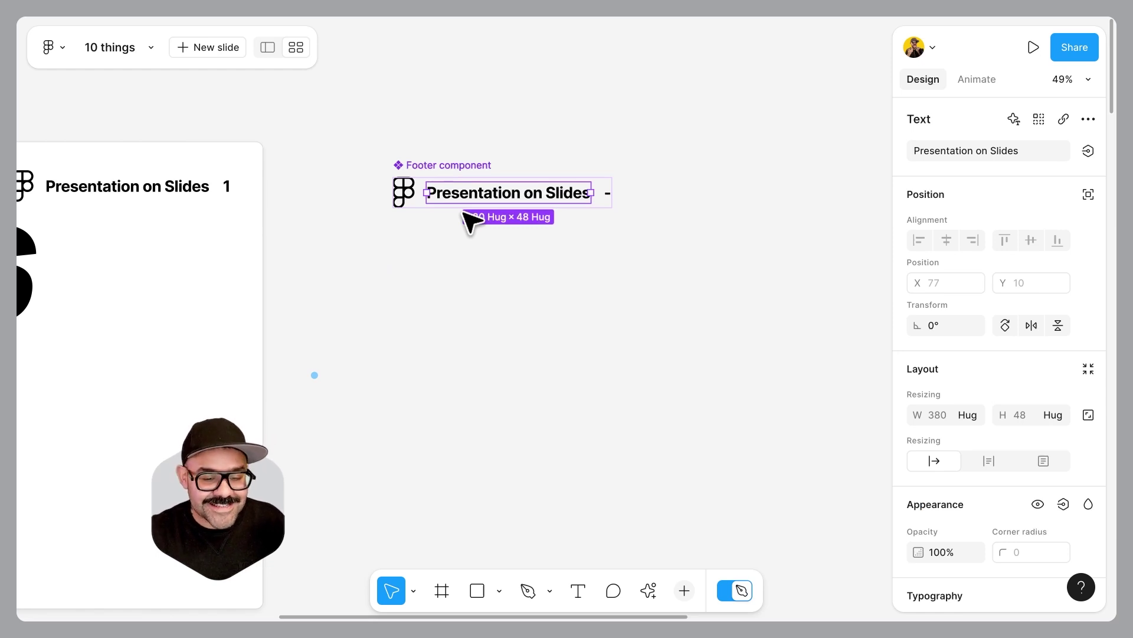
pyautogui.press('Left')
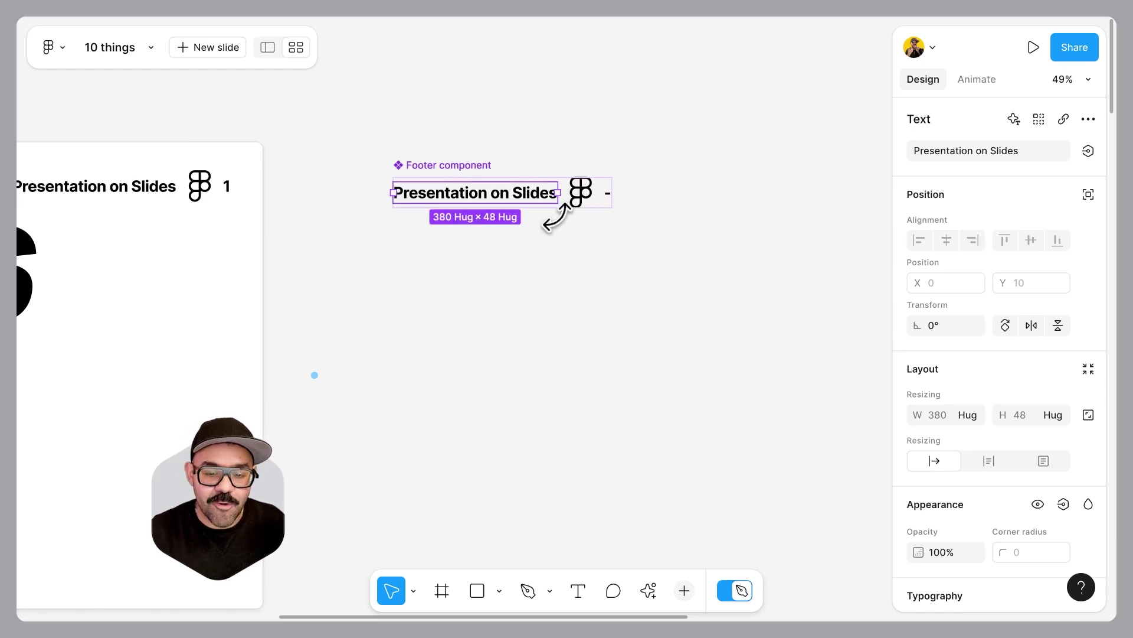
# Step: Move the slide number in the main Footer component to the start, before "Presentation on Slides"
pyautogui.click(609, 197)
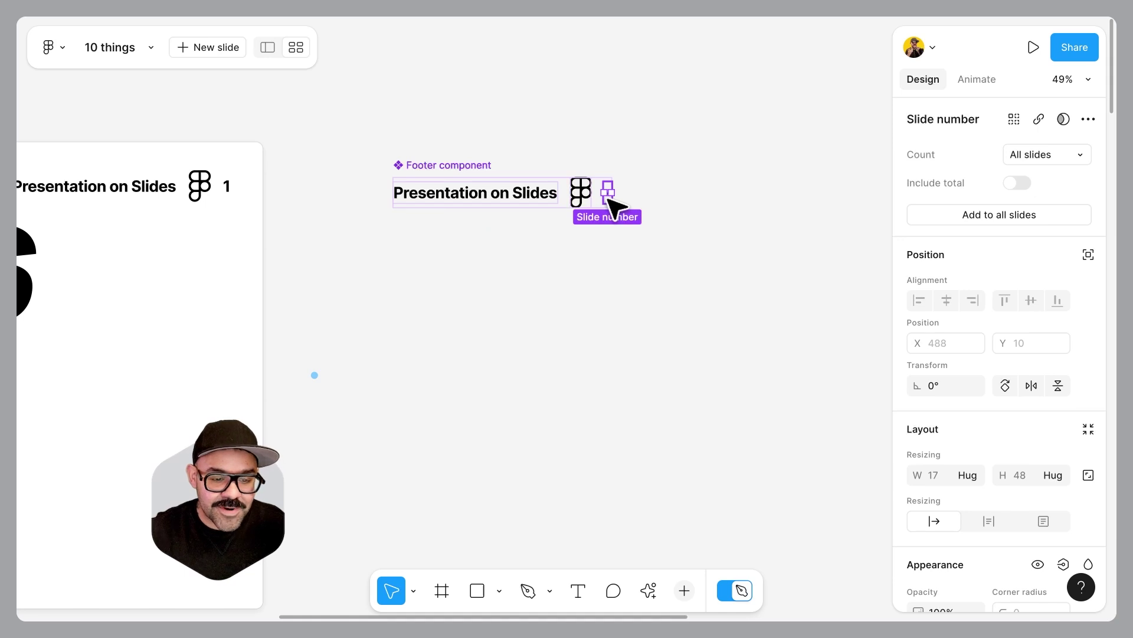
pyautogui.press('Left')
pyautogui.press('Left')
pyautogui.click(589, 310)
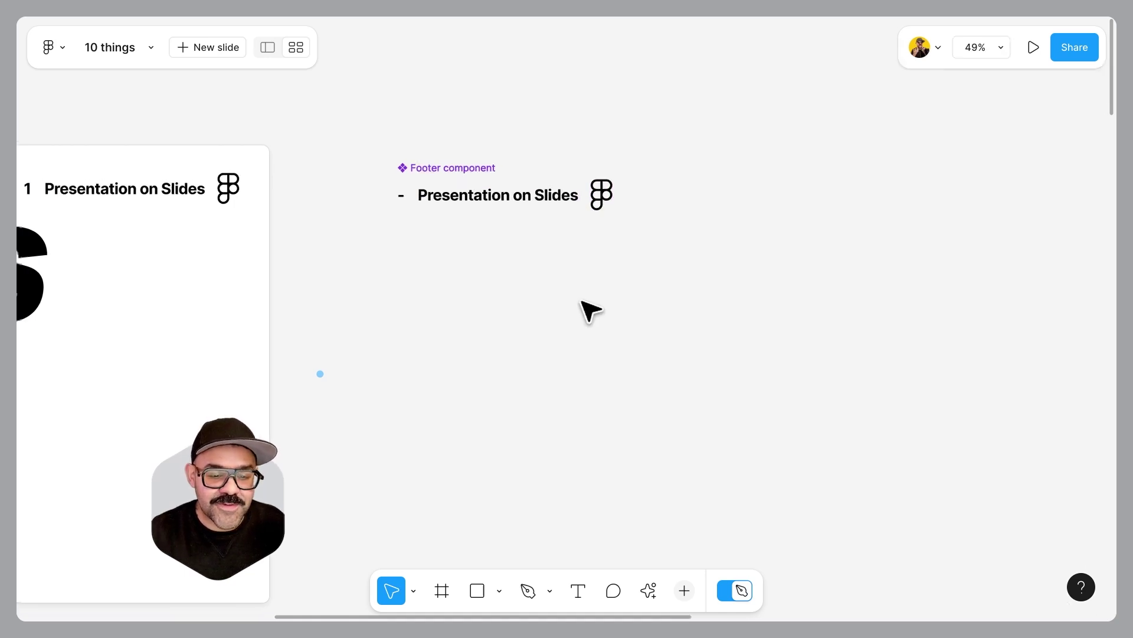
# Step: Check the footer order and slide numbering on the instances across slides 1 through 12
pyautogui.scroll(-3, 584, 304)
pyautogui.scroll(-3, 345, 239)
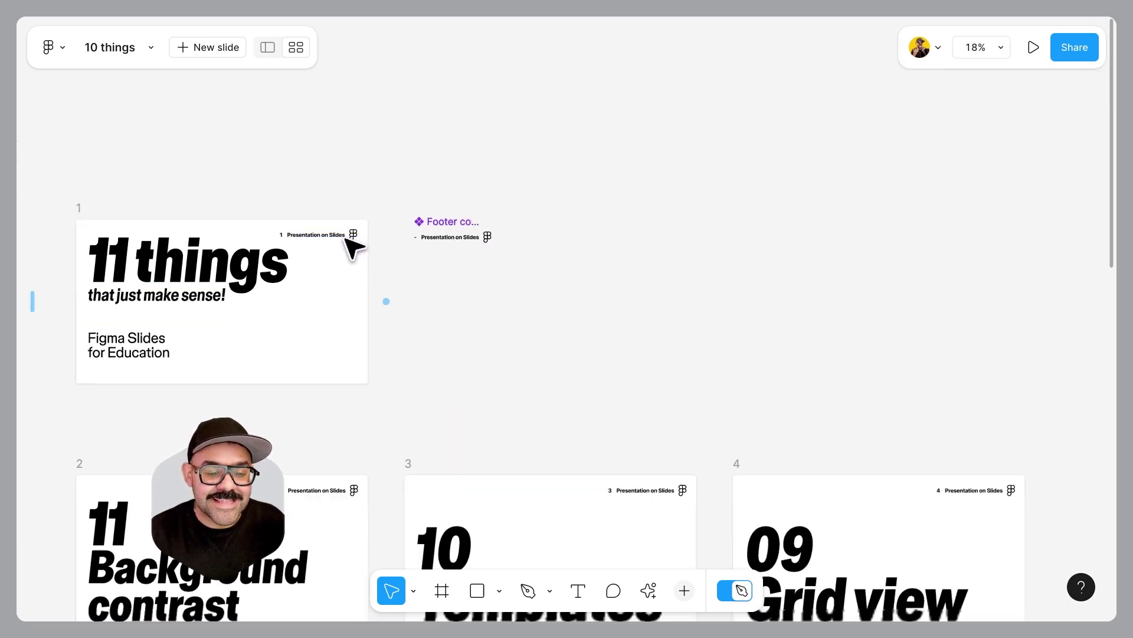
pyautogui.scroll(-10, 539, 324)
pyautogui.hscroll(2, 534, 228)
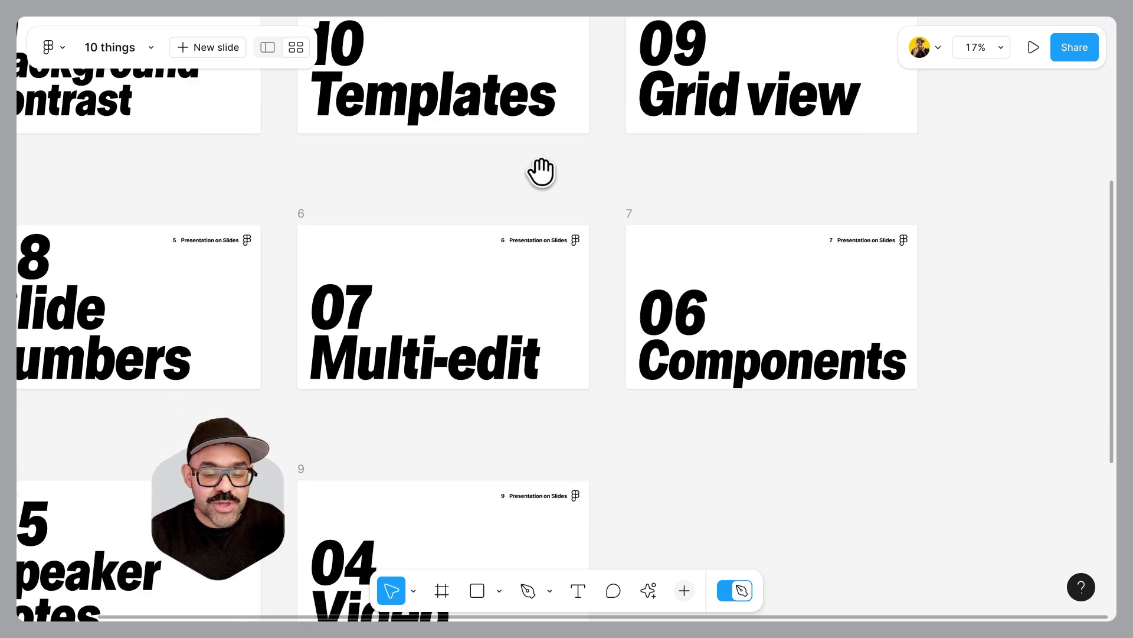
pyautogui.scroll(-4, 541, 172)
pyautogui.scroll(-8, 569, 283)
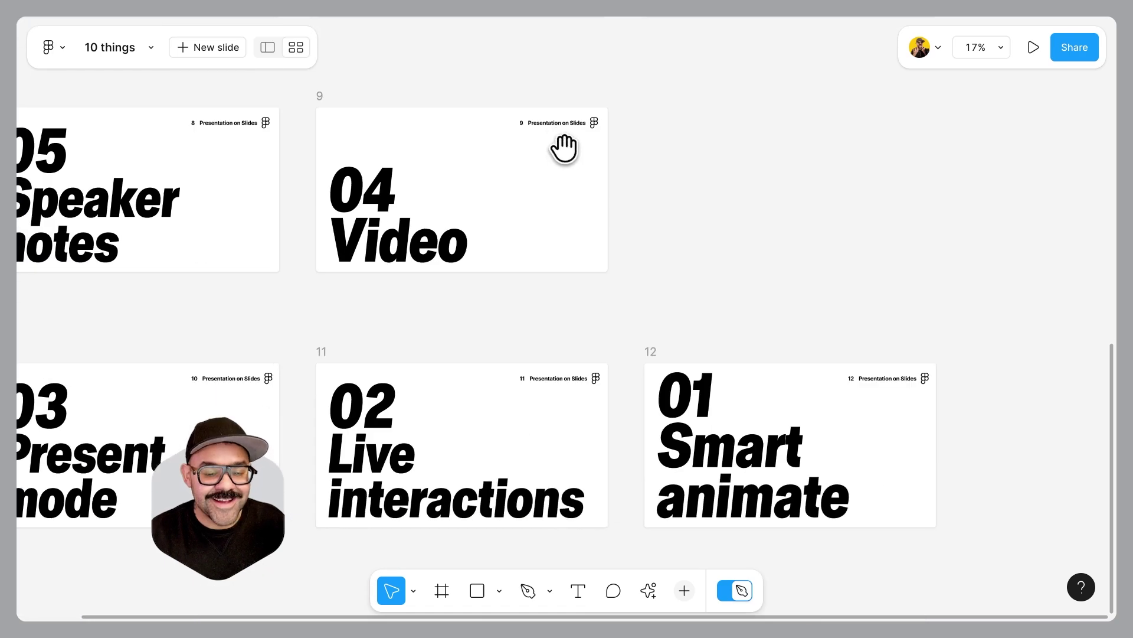
pyautogui.moveTo(546, 160); pyautogui.dragTo(601, 453)
pyautogui.moveTo(511, 95); pyautogui.dragTo(567, 461)
pyautogui.moveTo(532, 194); pyautogui.dragTo(566, 405)
pyautogui.scroll(3, 354, 235)
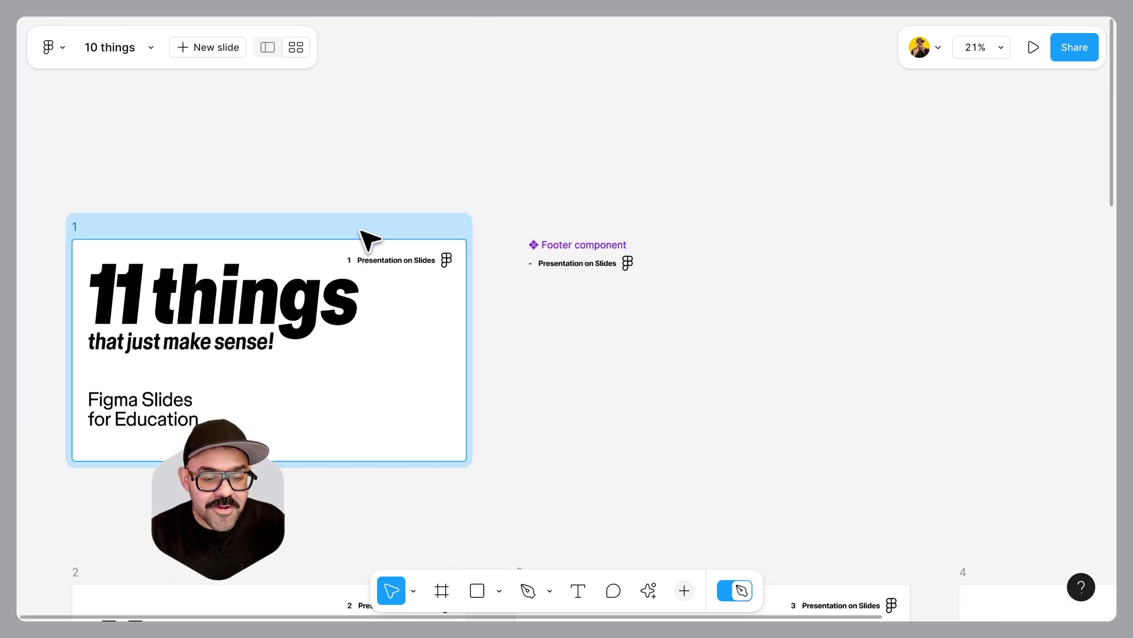
# Step: Select the matching footer instances on all slides from slide 1 and move them together to the lower-right corners, about X 1334, Y 919
pyautogui.scroll(3, 362, 232)
pyautogui.click(421, 270)
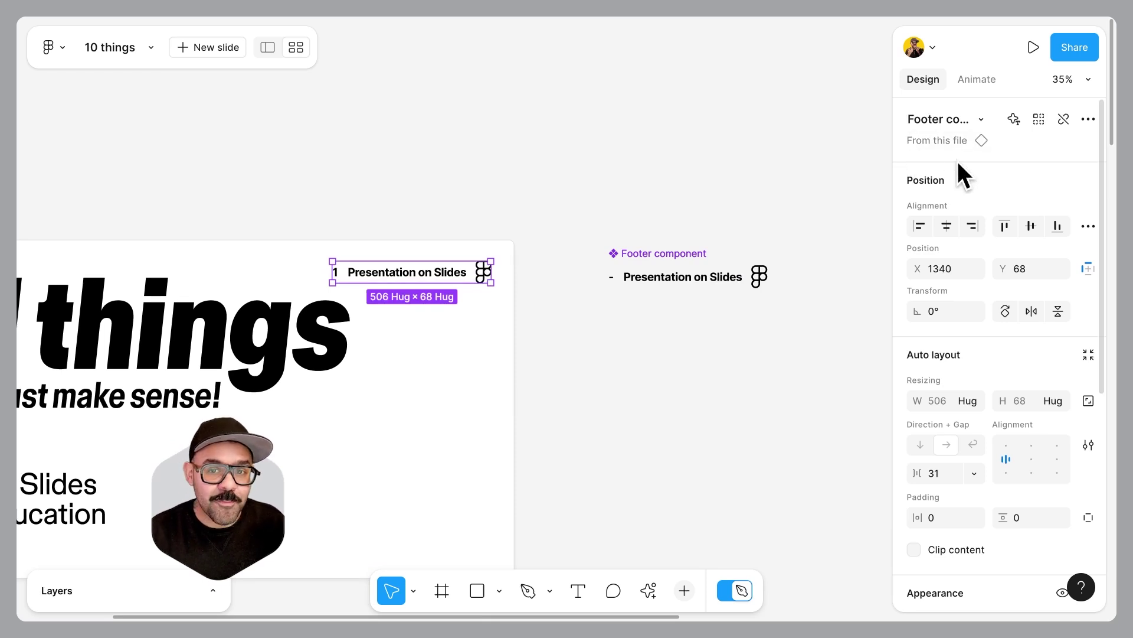
pyautogui.click(1039, 119)
pyautogui.scroll(-3, 734, 222)
pyautogui.moveTo(734, 223); pyautogui.dragTo(493, 291)
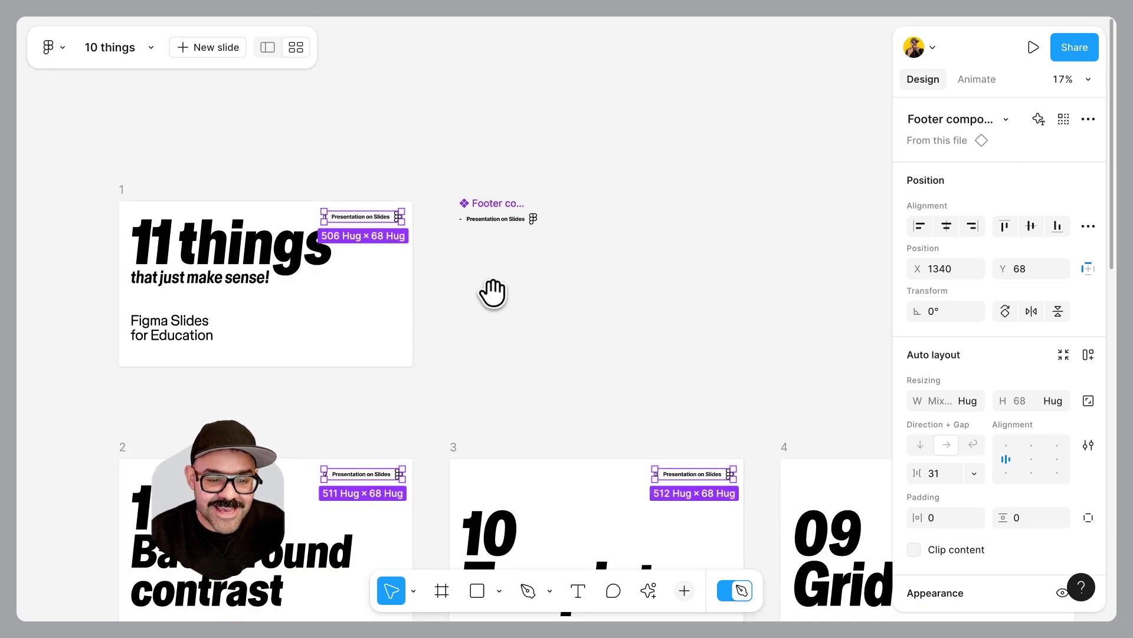
pyautogui.moveTo(388, 226); pyautogui.dragTo(381, 362)
pyautogui.click(473, 332)
# Step: Switch "Presentation on Slides" in the main Footer component to the Header 2 text style and finally to Body 1
pyautogui.scroll(1, 518, 232)
pyautogui.scroll(2, 470, 228)
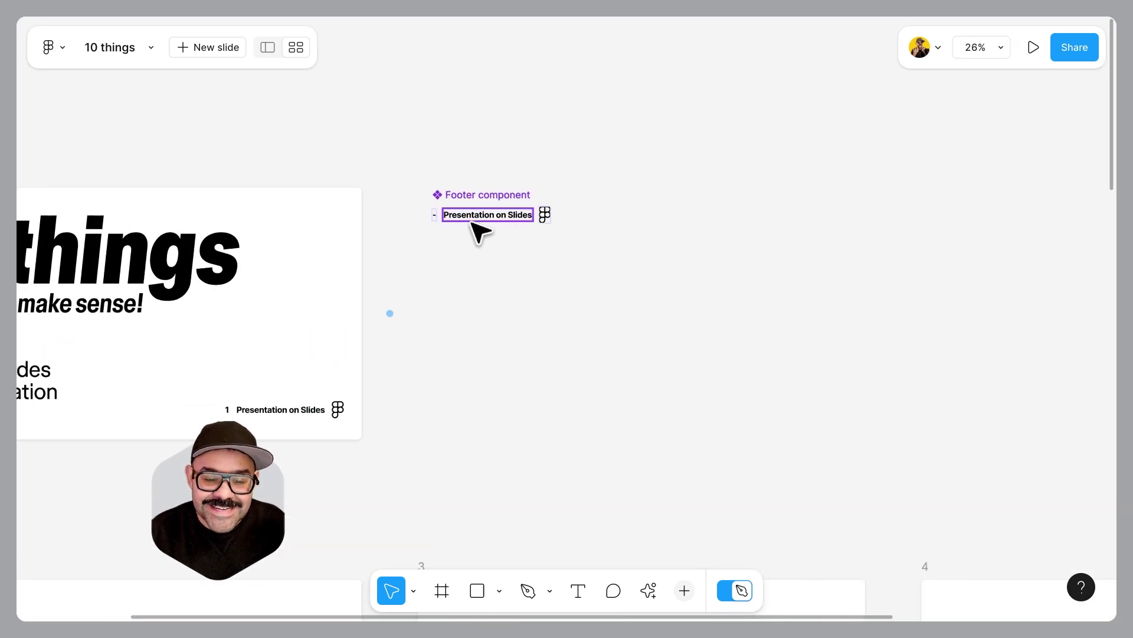
pyautogui.doubleClick(476, 219)
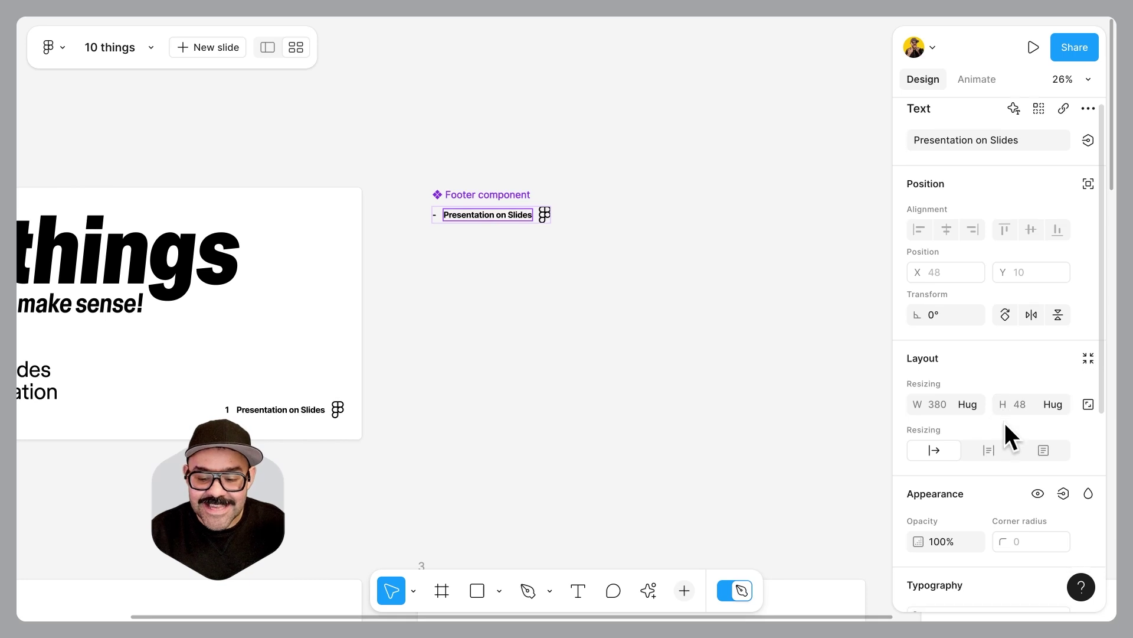
pyautogui.scroll(-5, 1005, 422)
pyautogui.click(971, 323)
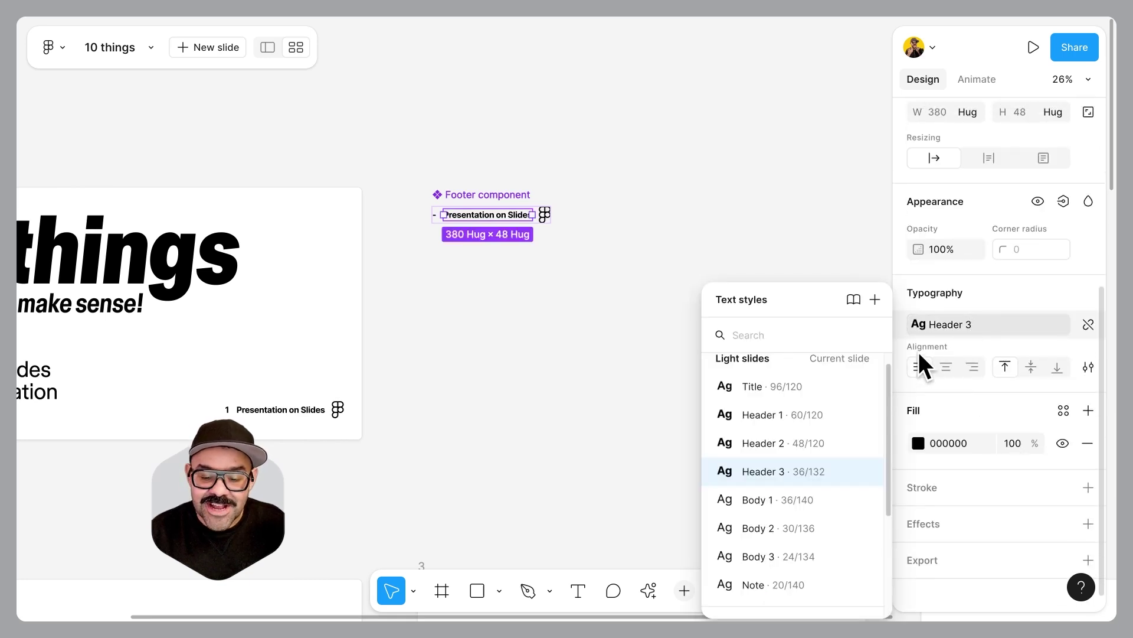
pyautogui.click(805, 445)
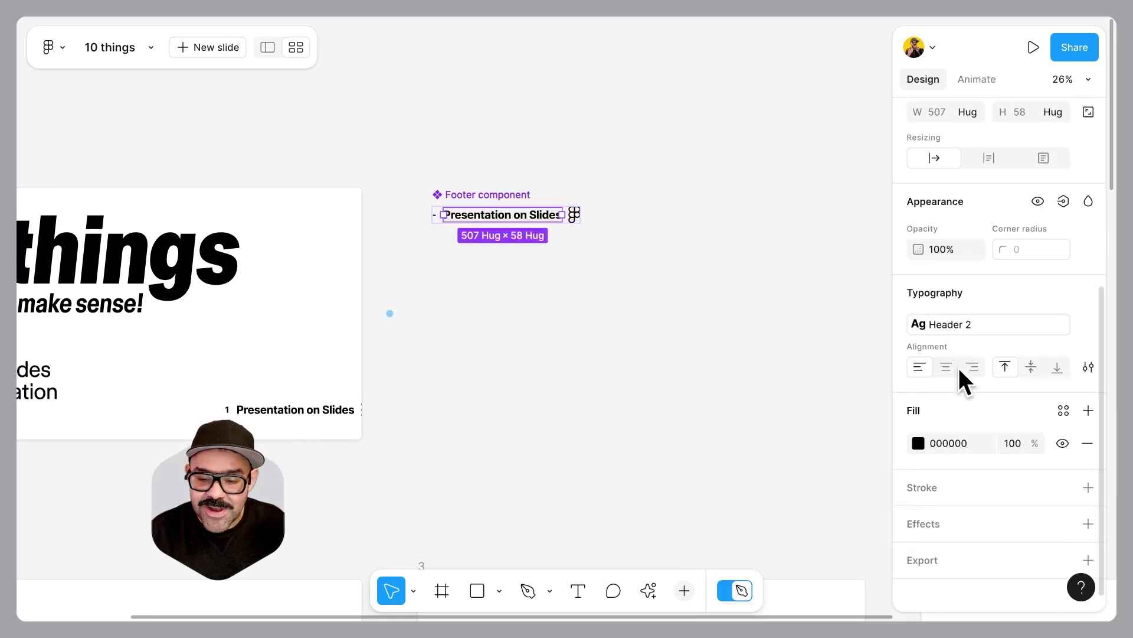
pyautogui.click(970, 323)
pyautogui.click(774, 514)
pyautogui.click(564, 419)
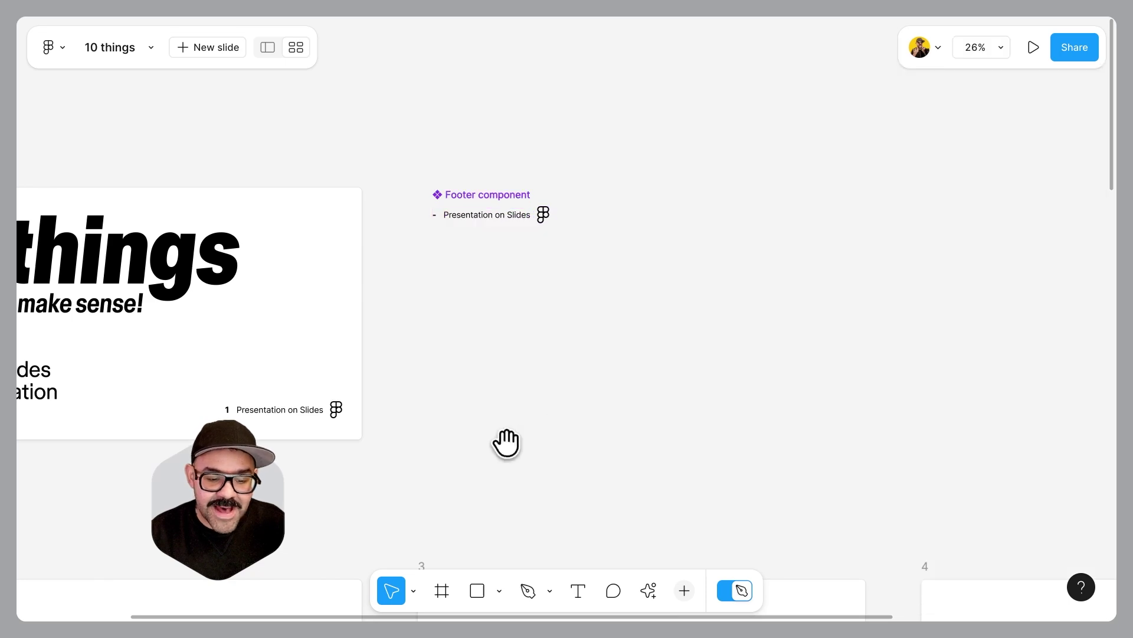
# Step: Examine the restyled footers on the slides and how they overlap the large slide titles
pyautogui.scroll(-5, 506, 442)
pyautogui.click(392, 281)
pyautogui.scroll(-4, 442, 319)
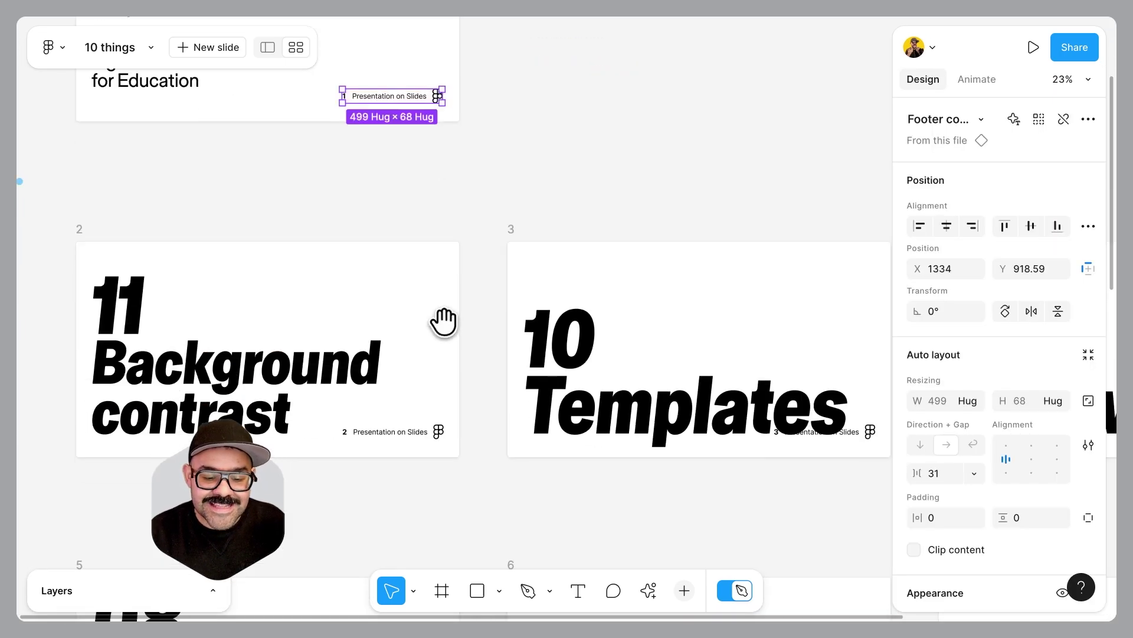
pyautogui.scroll(6, 402, 484)
pyautogui.press('Escape')
pyautogui.scroll(-5, 519, 309)
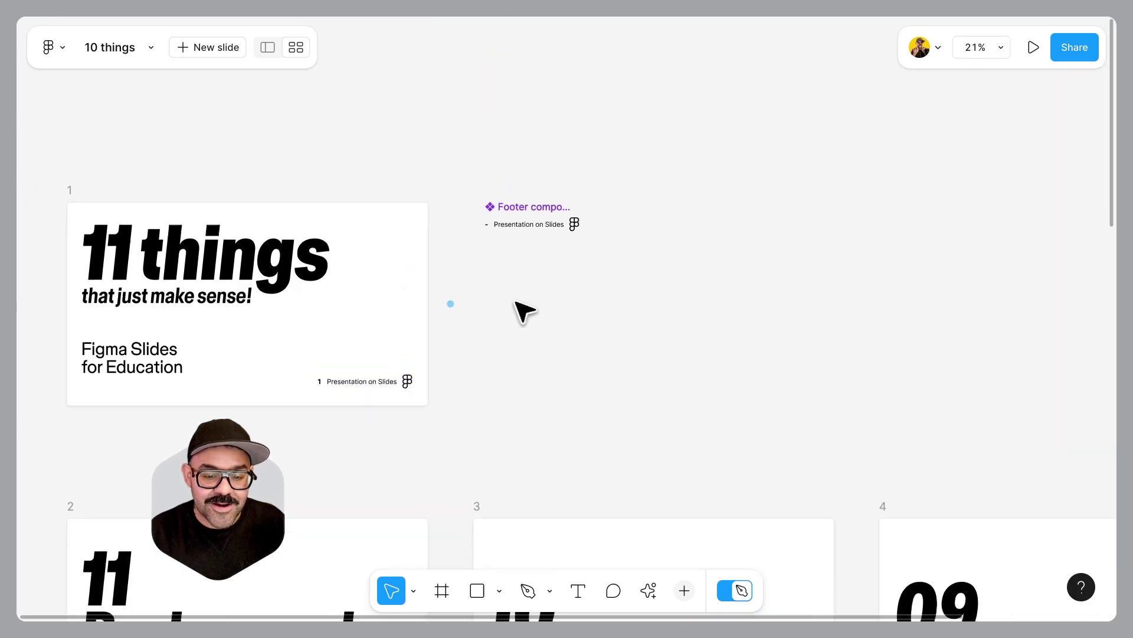
pyautogui.scroll(-5, 481, 287)
pyautogui.click(590, 317)
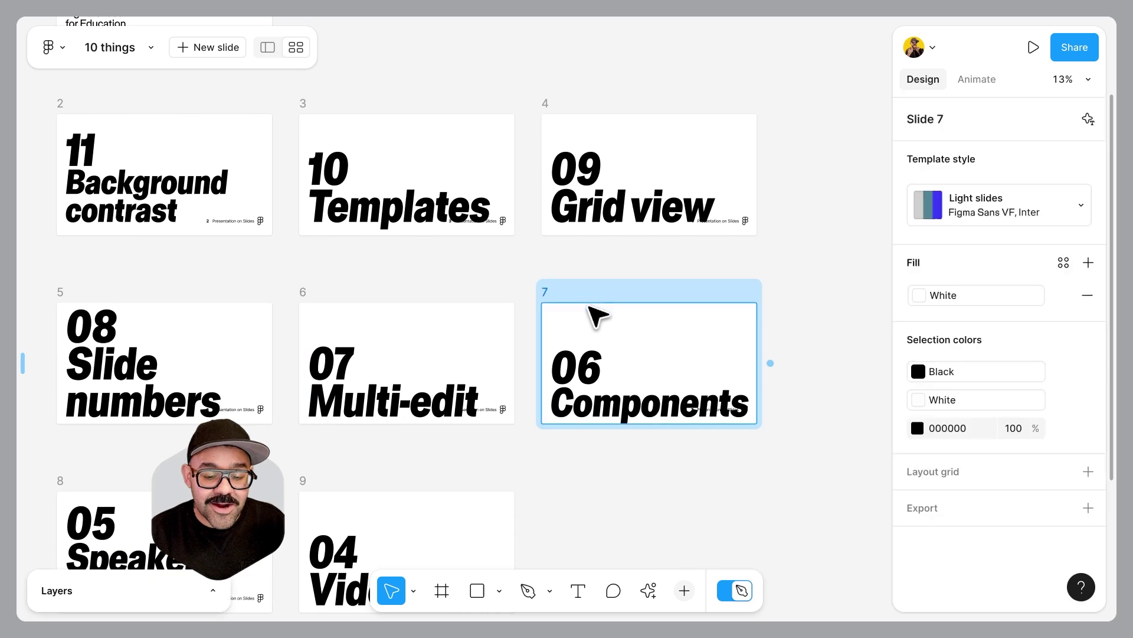
# Step: Select all matching footer instances from slide 7 and move them together to the upper-right corners, about X 1338, Y 106
pyautogui.scroll(4, 729, 416)
pyautogui.click(732, 421)
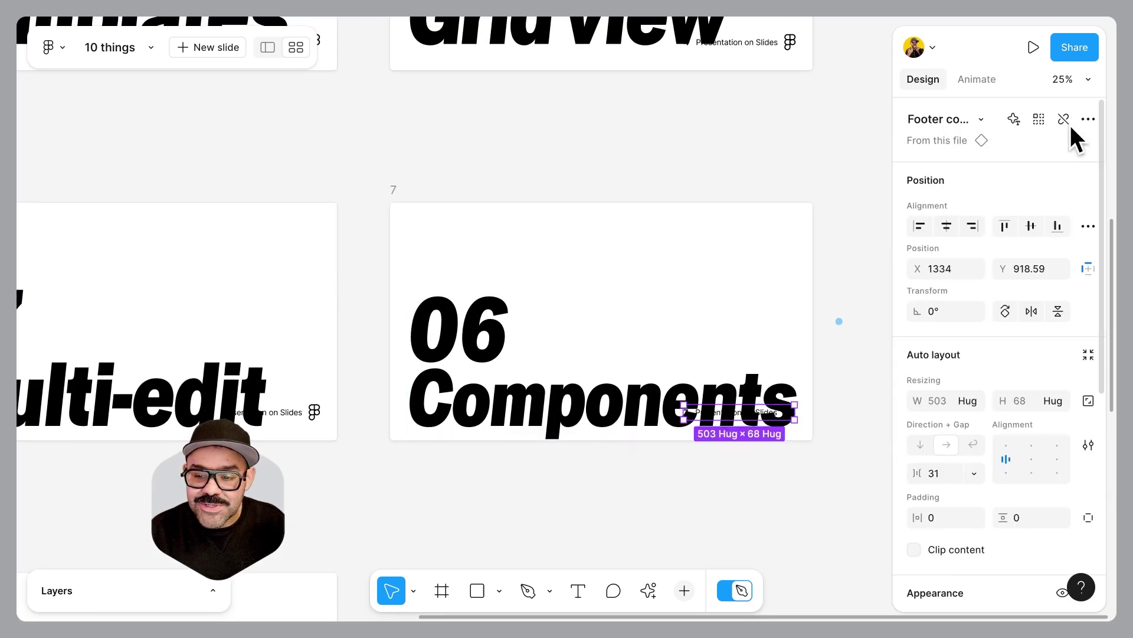
pyautogui.click(1039, 119)
pyautogui.moveTo(763, 415); pyautogui.dragTo(768, 248)
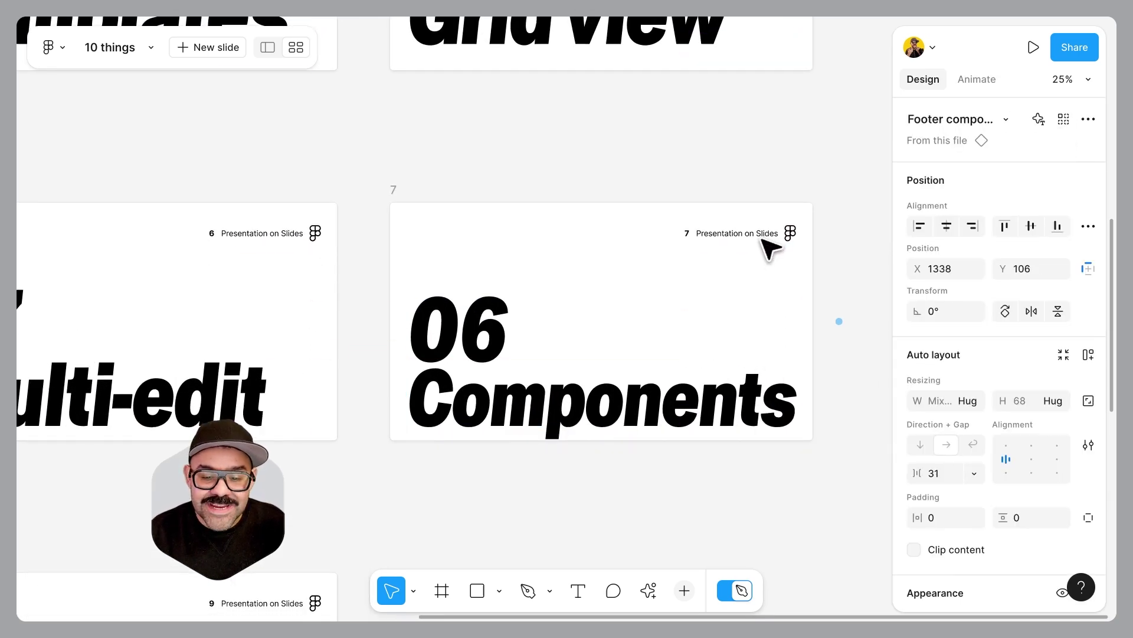
pyautogui.click(519, 173)
# Step: Reorder the main Footer component so the logo comes before "Presentation on Slides"
pyautogui.hscroll(3, 585, 271)
pyautogui.scroll(-1, 585, 271)
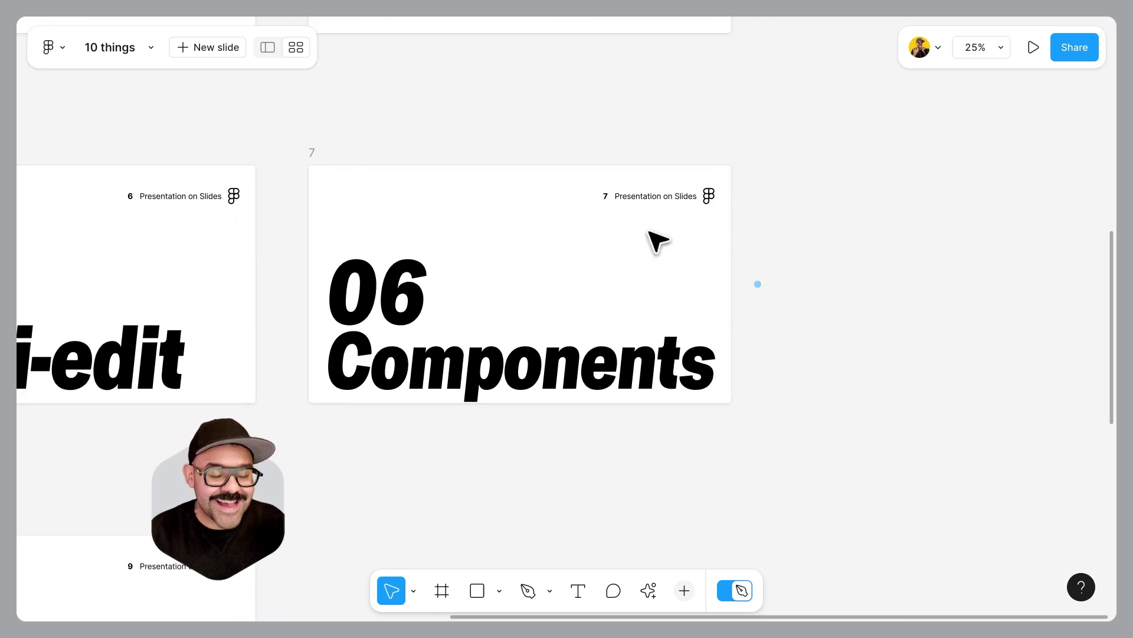
pyautogui.click(685, 203)
pyautogui.hscroll(-10, 602, 453)
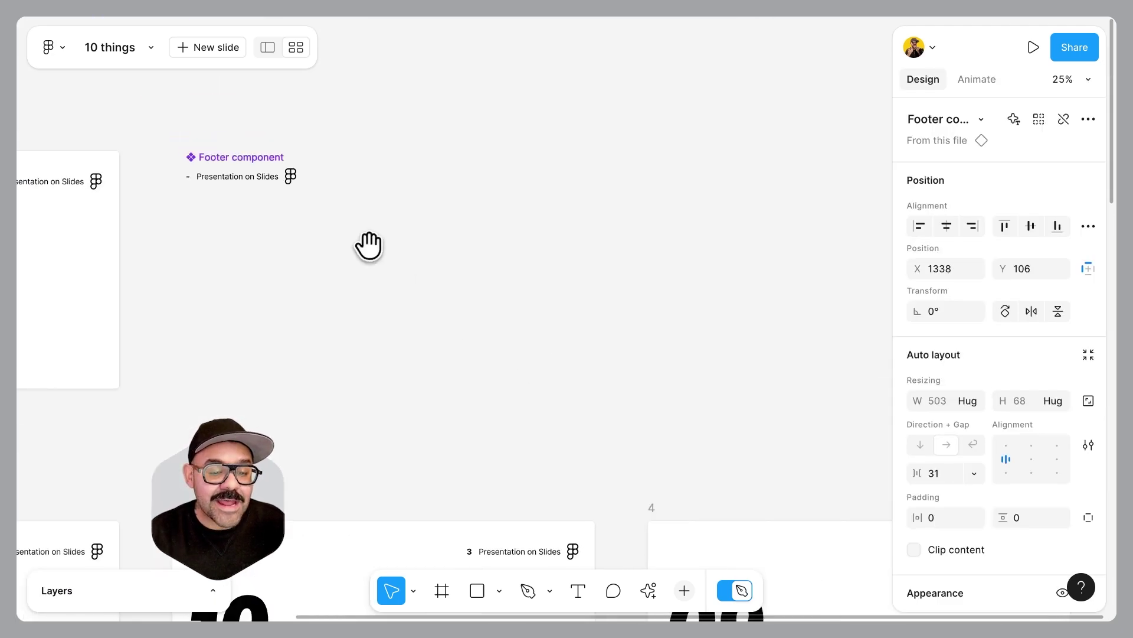
pyautogui.scroll(5, 455, 359)
pyautogui.moveTo(455, 404); pyautogui.dragTo(481, 405)
pyautogui.click(563, 329)
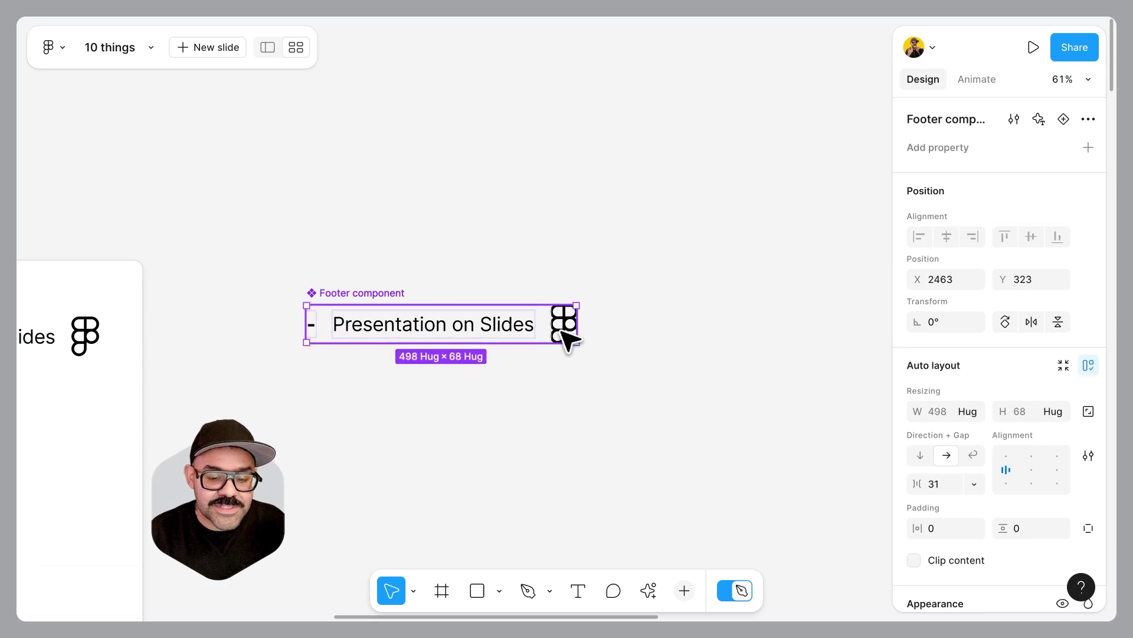
pyautogui.doubleClick(563, 329)
pyautogui.press('Left')
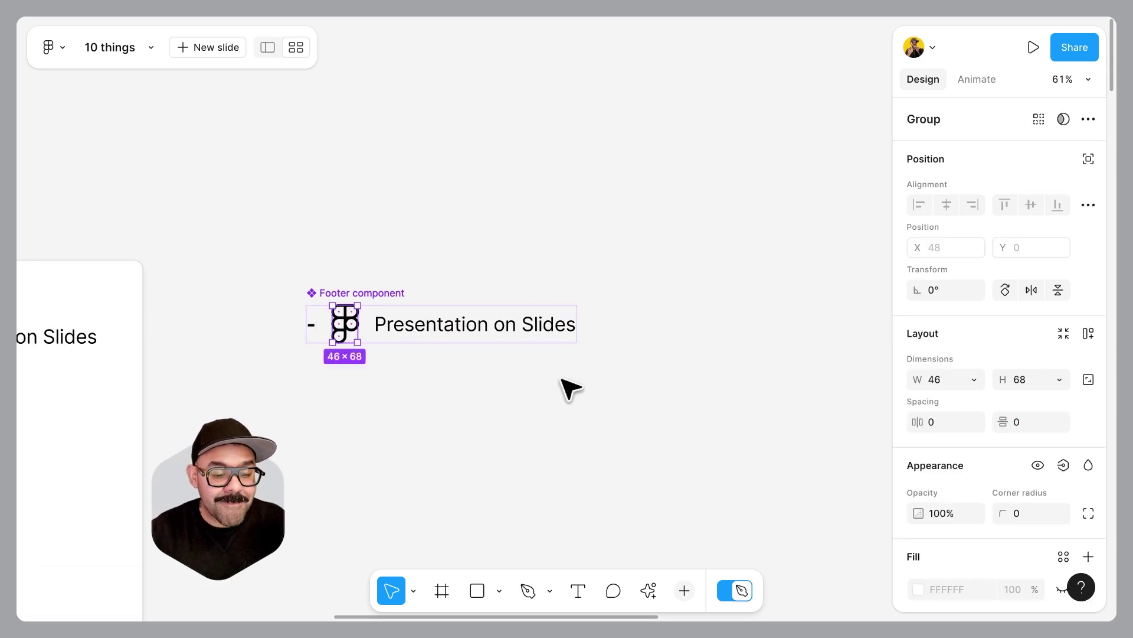
# Step: Move the slide number in the main Footer component to the end, after "Presentation on Slides"
pyautogui.click(311, 328)
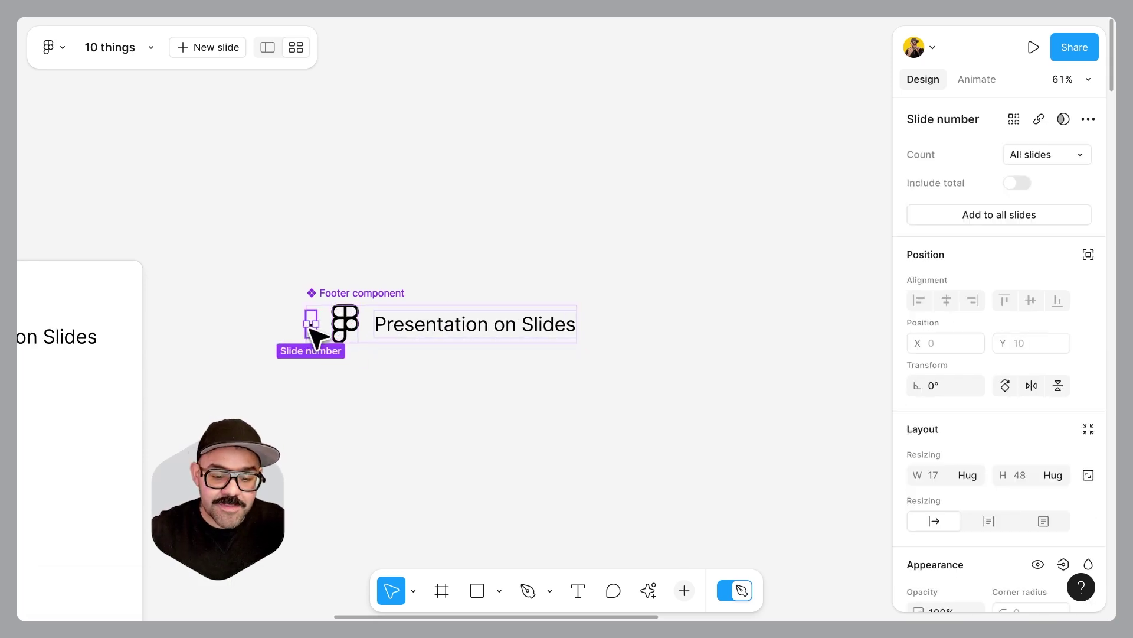
pyautogui.press('Right')
pyautogui.press('Right')
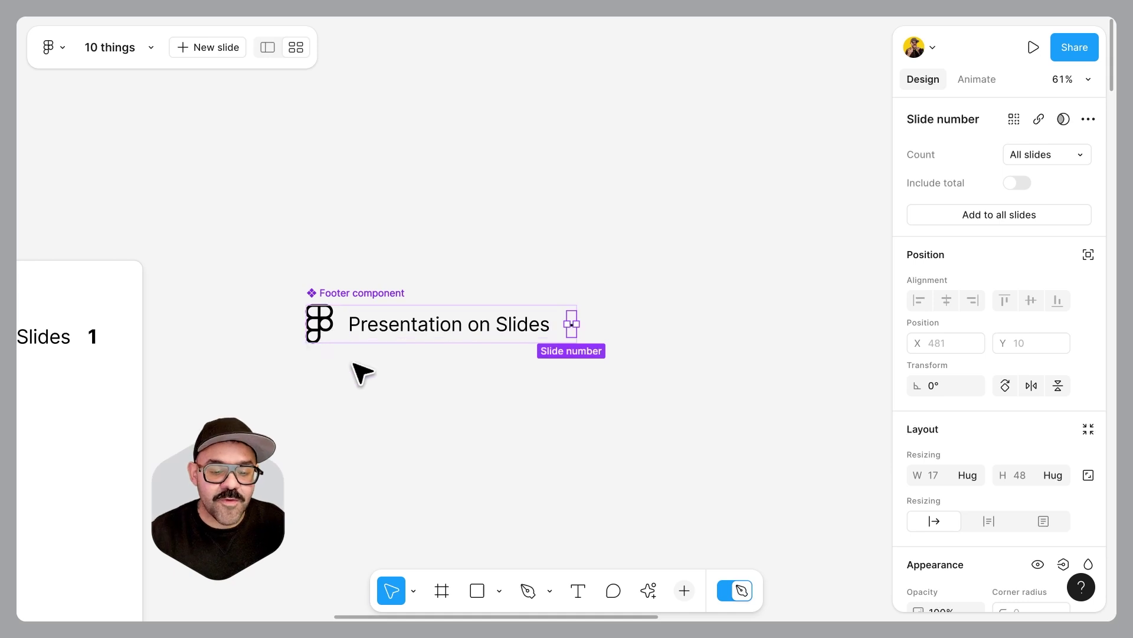
pyautogui.click(568, 408)
# Step: Select all matching footer instances from slide 4 and move them together slightly closer to the slide corners, about X 1345, Y 82
pyautogui.scroll(-5, 568, 407)
pyautogui.moveTo(682, 444); pyautogui.dragTo(662, 384)
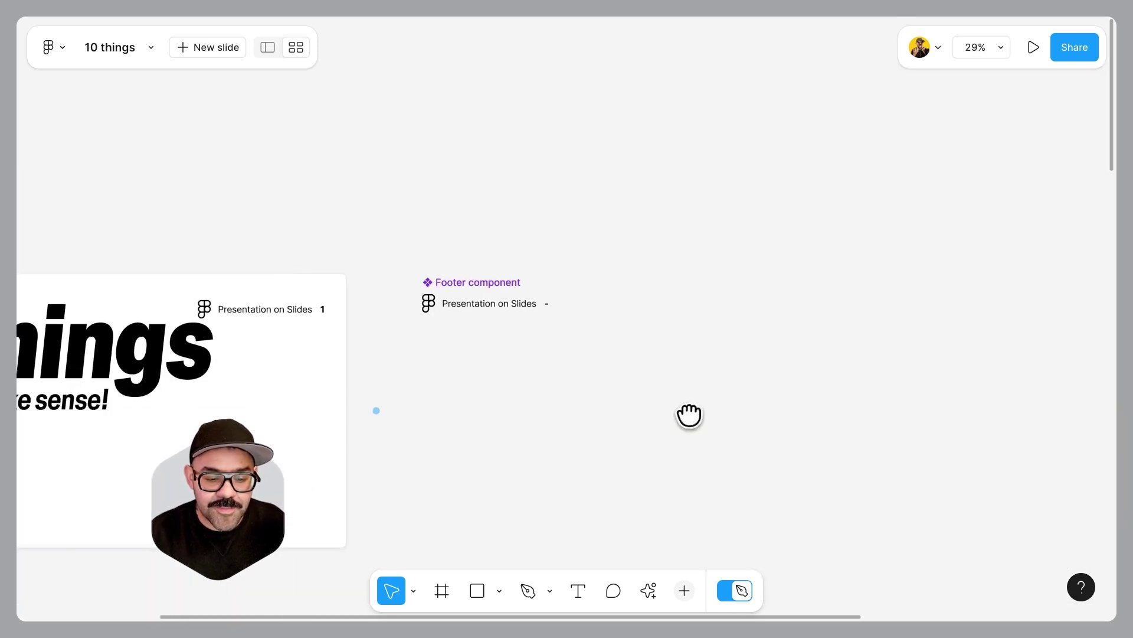
pyautogui.click(295, 304)
pyautogui.click(425, 331)
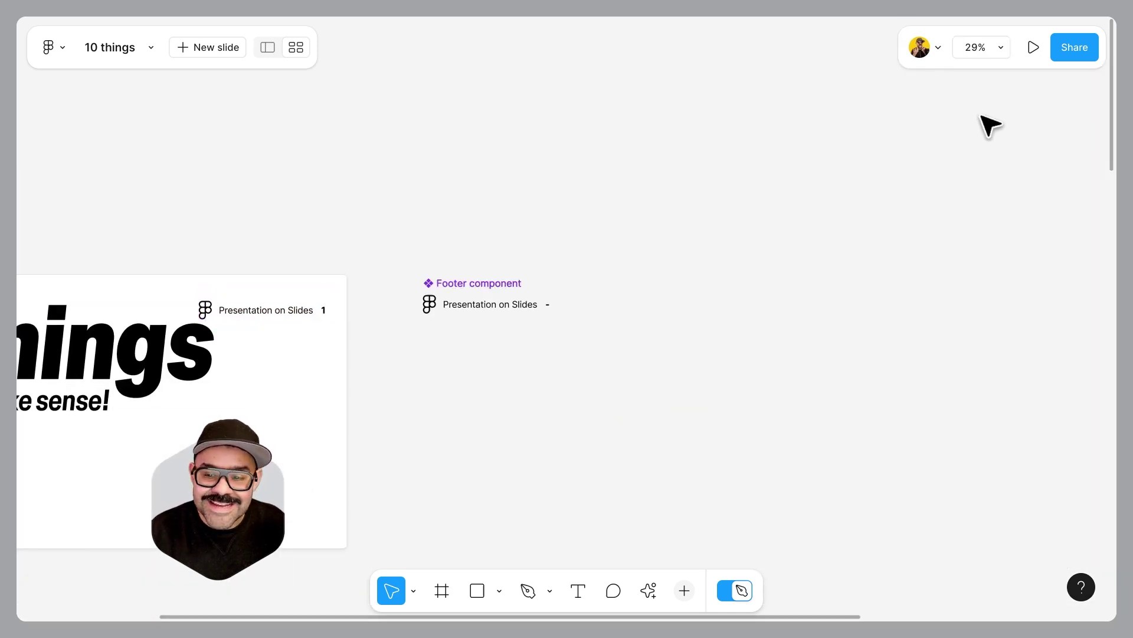
pyautogui.moveTo(777, 459); pyautogui.dragTo(384, 180)
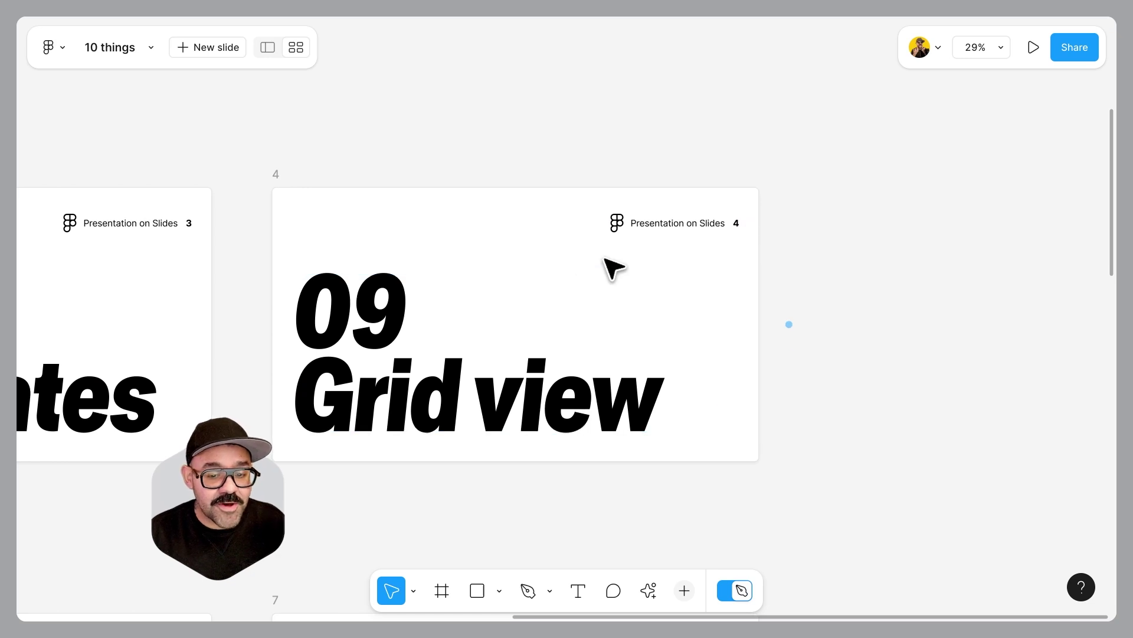
pyautogui.moveTo(597, 254); pyautogui.dragTo(613, 294)
pyautogui.click(679, 264)
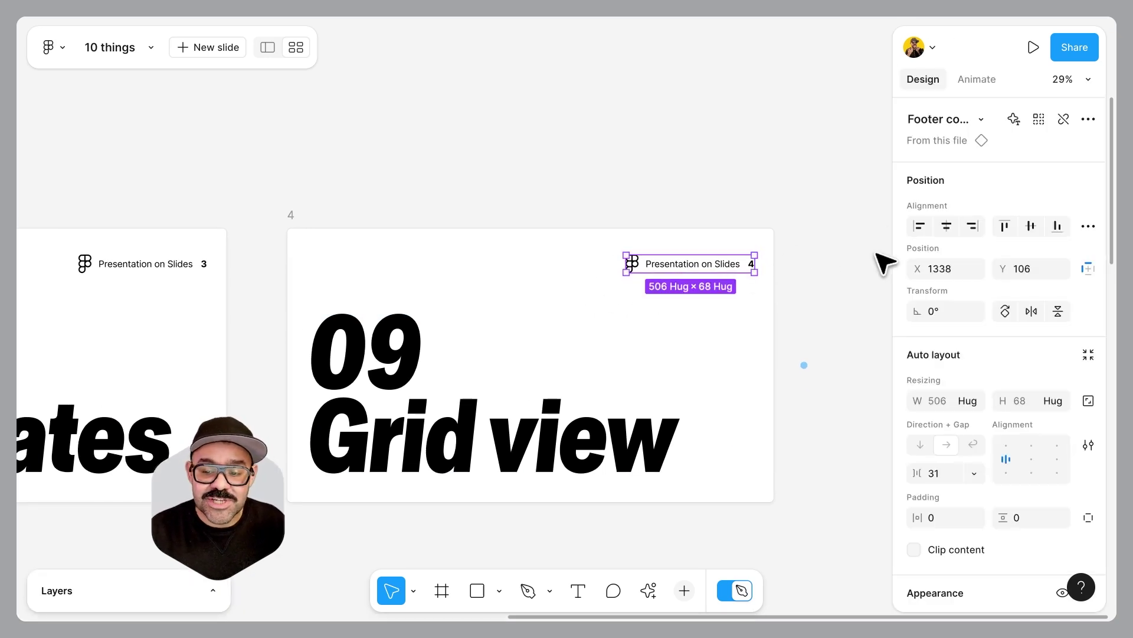
pyautogui.click(1039, 120)
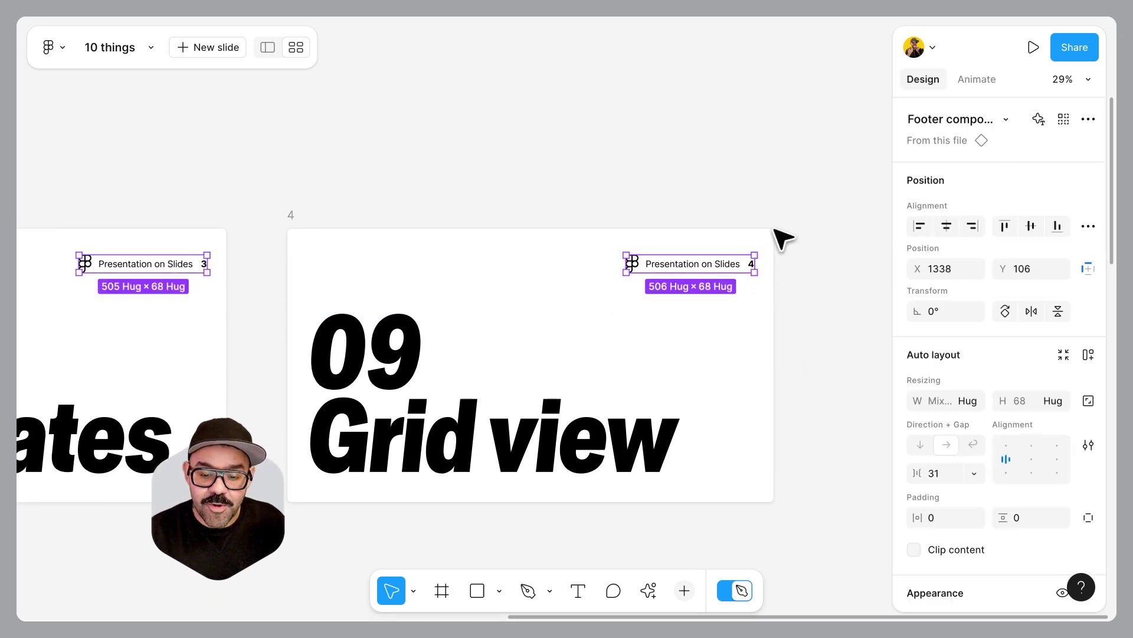
pyautogui.moveTo(734, 262); pyautogui.dragTo(738, 260)
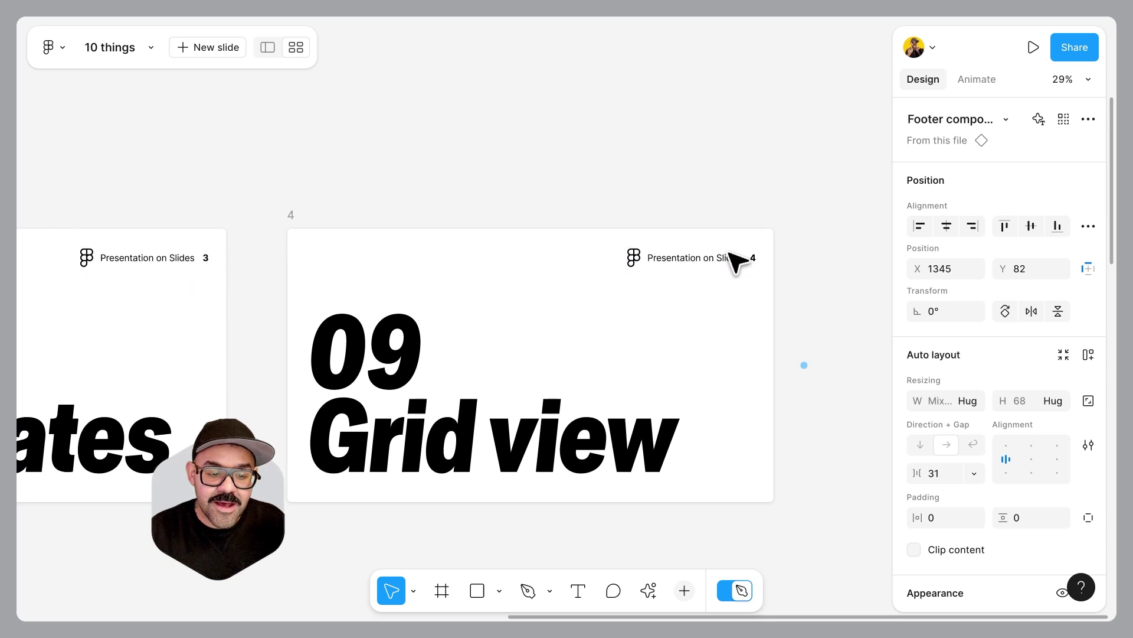
# Step: Reposition the selected footer instances on all slides together to about X 1298, Y 66
pyautogui.scroll(-5, 577, 270)
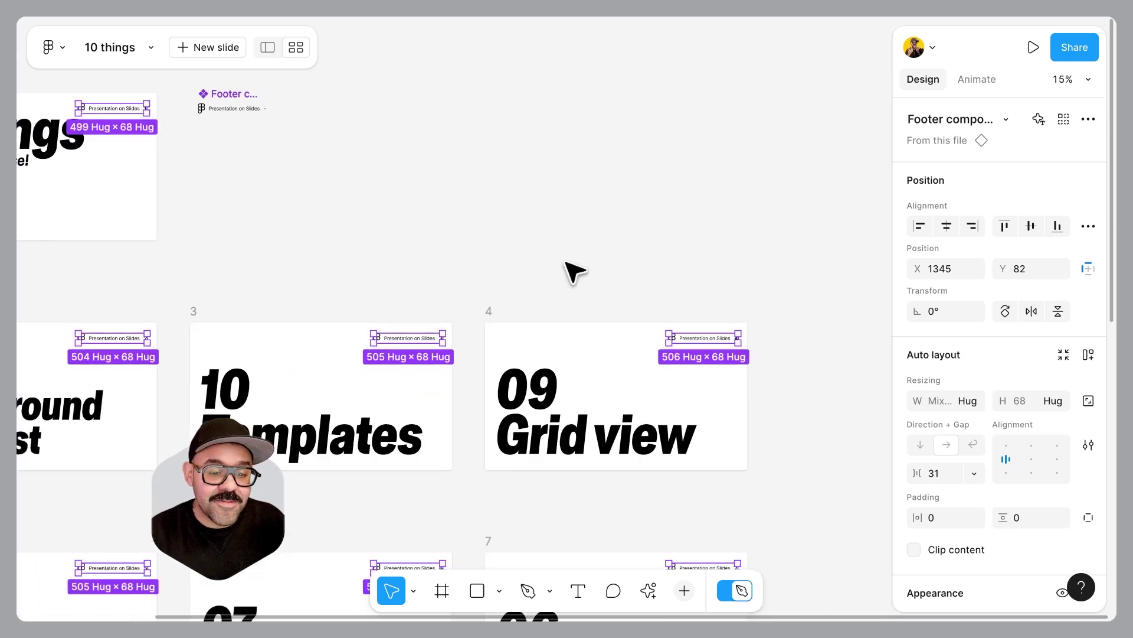
pyautogui.hscroll(-3, 573, 236)
pyautogui.scroll(-1, 573, 221)
pyautogui.scroll(-4, 603, 235)
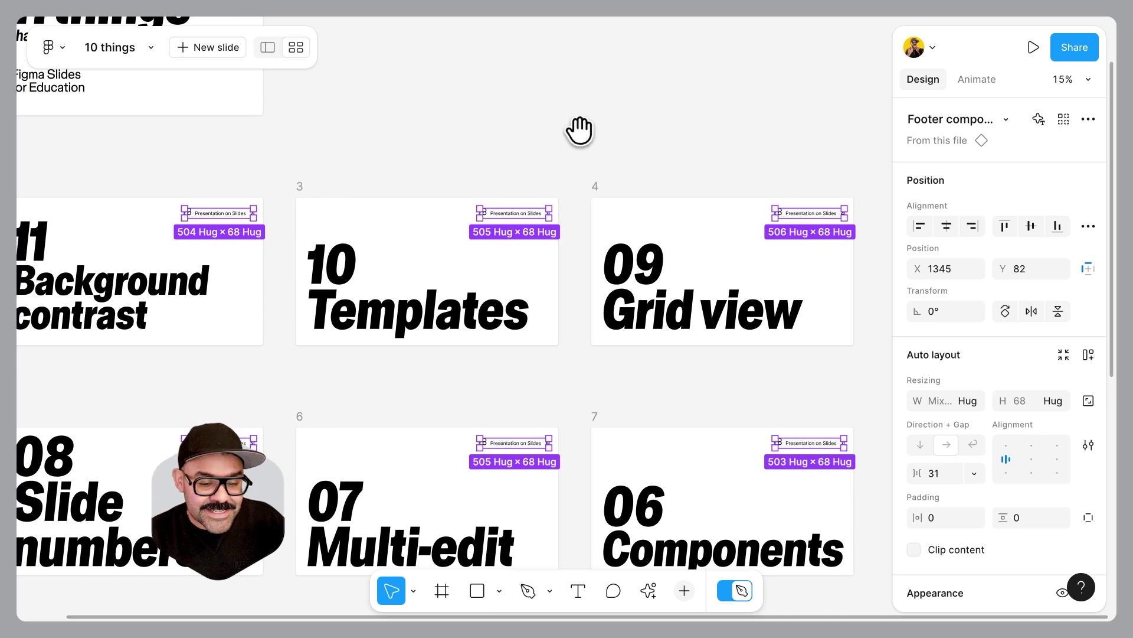
pyautogui.scroll(-2, 614, 177)
pyautogui.scroll(-3, 582, 216)
pyautogui.scroll(-2, 608, 386)
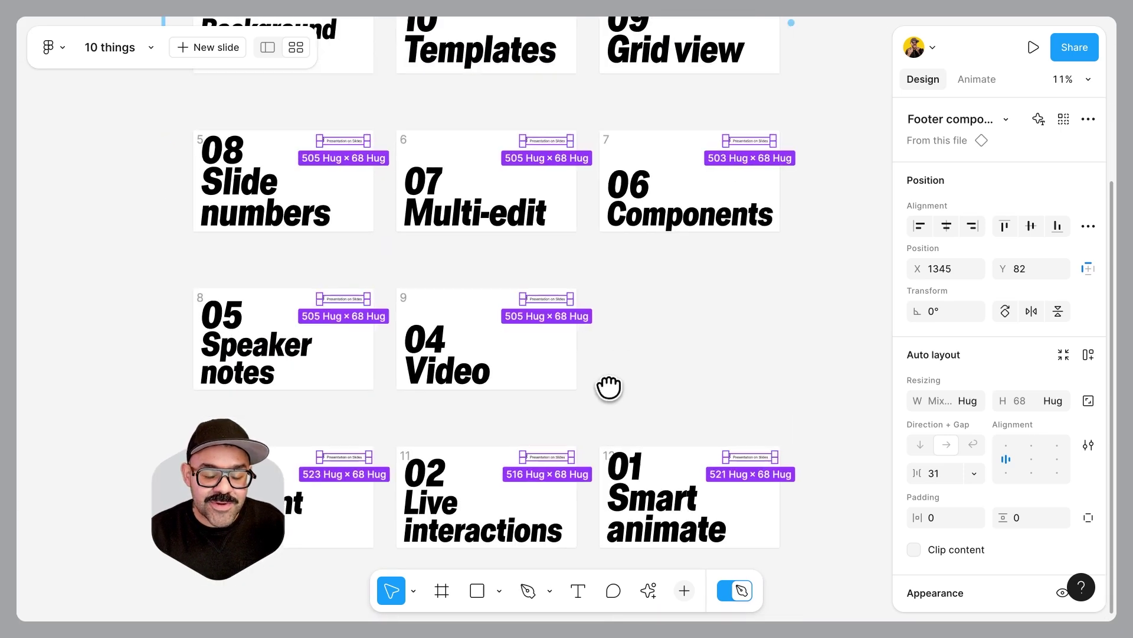
pyautogui.scroll(2, 608, 387)
pyautogui.moveTo(535, 224)
pyautogui.mouseDown()
pyautogui.moveTo(463, 222)
pyautogui.moveTo(422, 237)
pyautogui.moveTo(534, 223)
pyautogui.mouseUp()
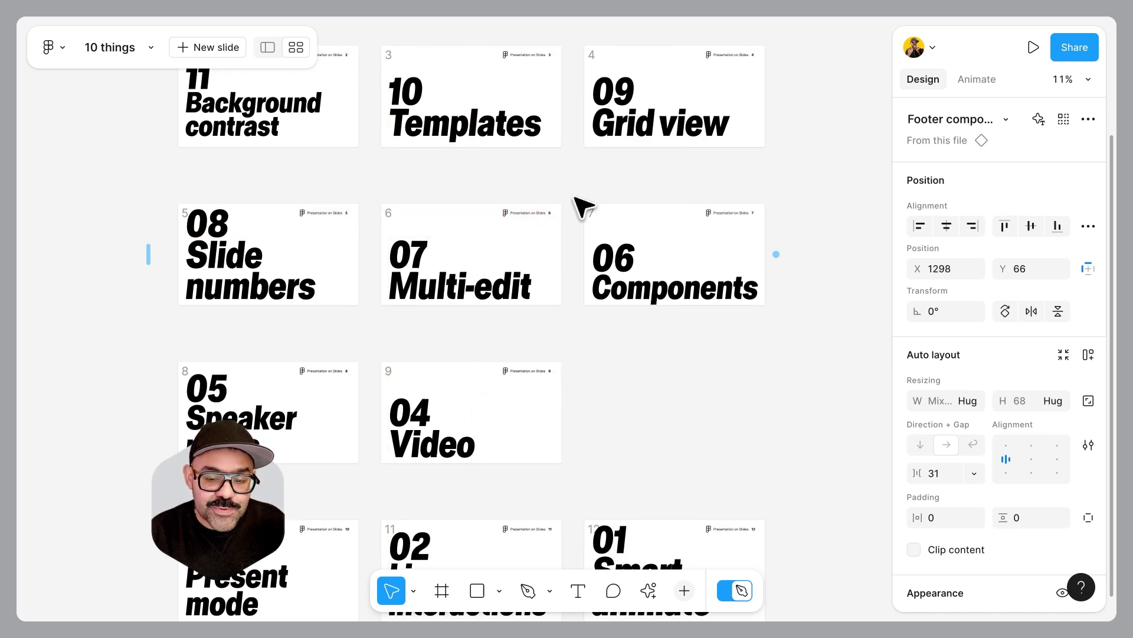
pyautogui.scroll(5, 579, 207)
pyautogui.scroll(-10, 491, 242)
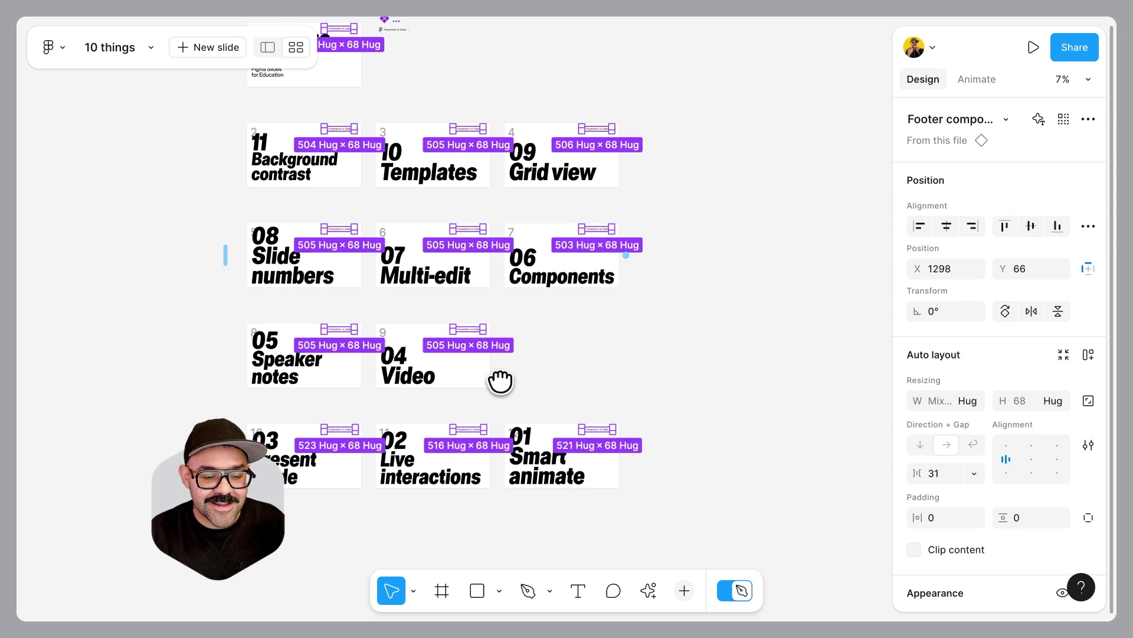
# Step: Deselect the footer instances and select slide 8, "05 Speaker notes", in the grid
pyautogui.click(500, 381)
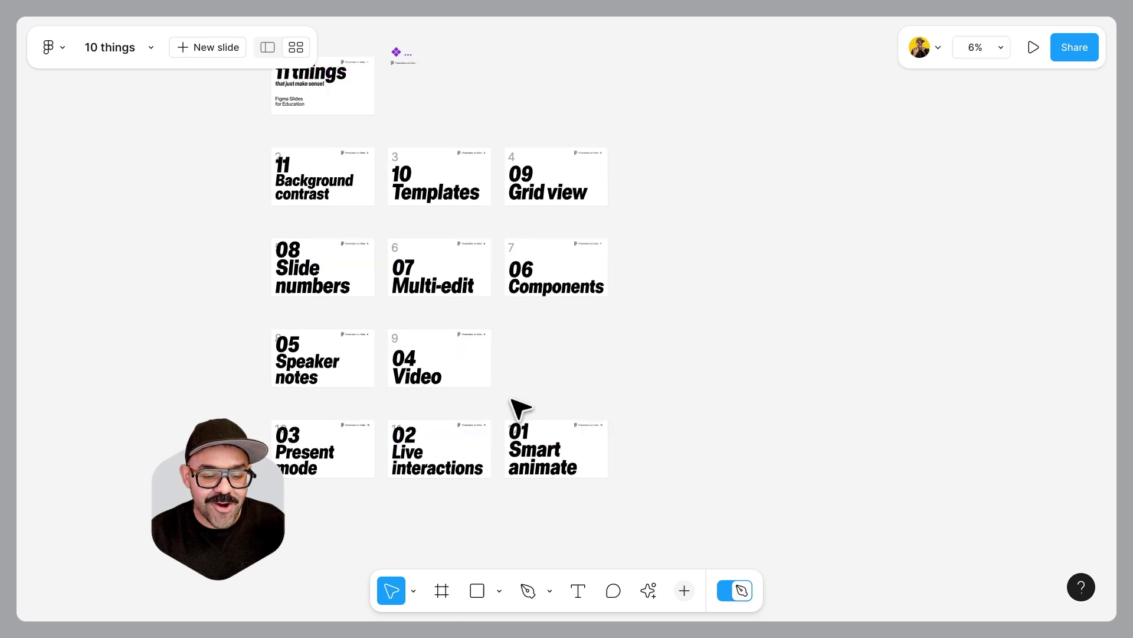
pyautogui.scroll(10, 380, 357)
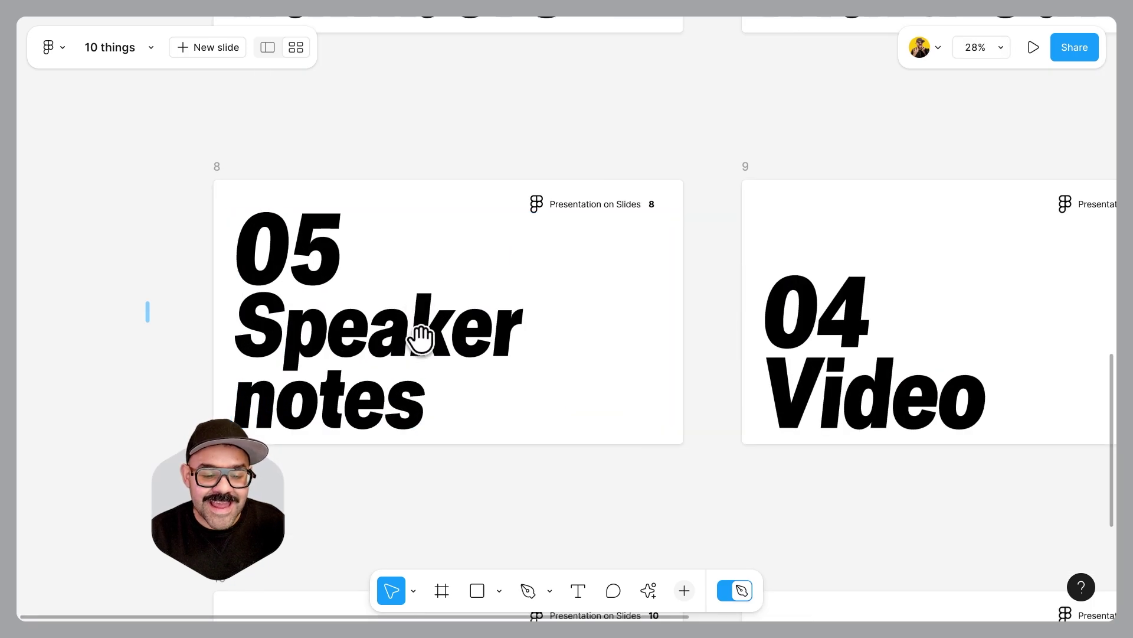
pyautogui.scroll(-2, 420, 336)
pyautogui.click(236, 139)
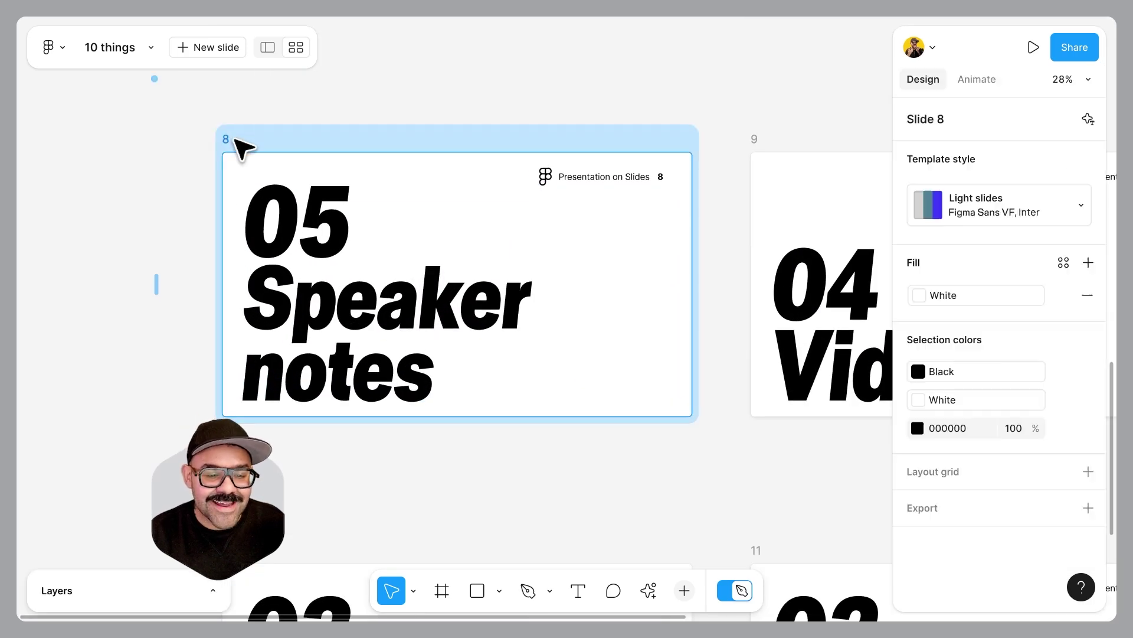
# Step: Open slide 8 in single-slide view and add the presenter note "Talk about presenter notes here!"
pyautogui.click(267, 47)
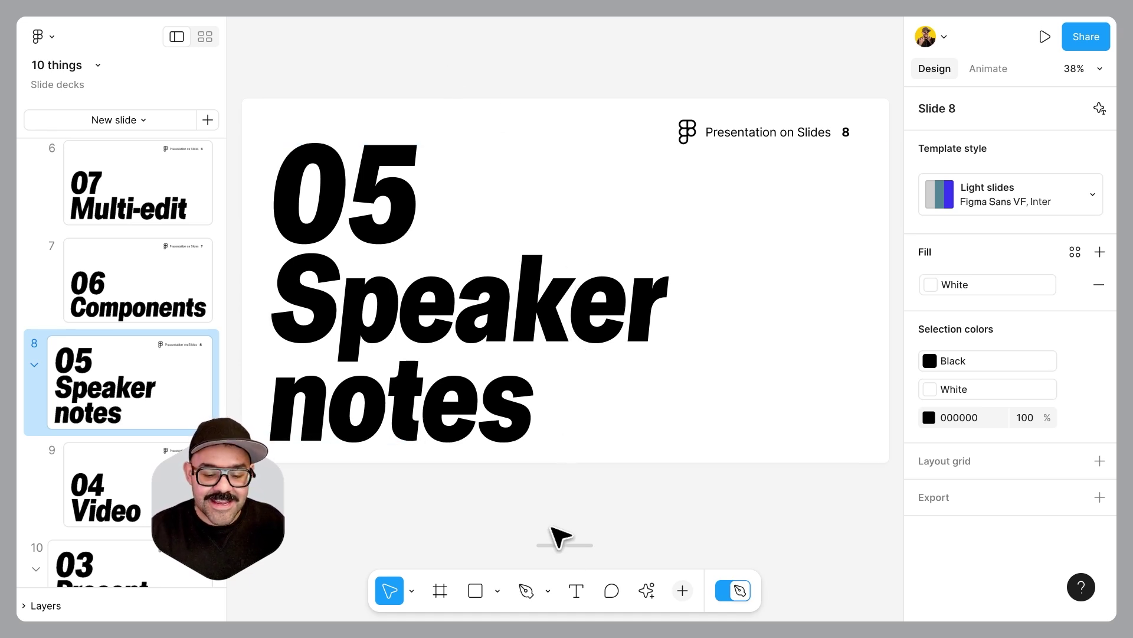
pyautogui.click(591, 546)
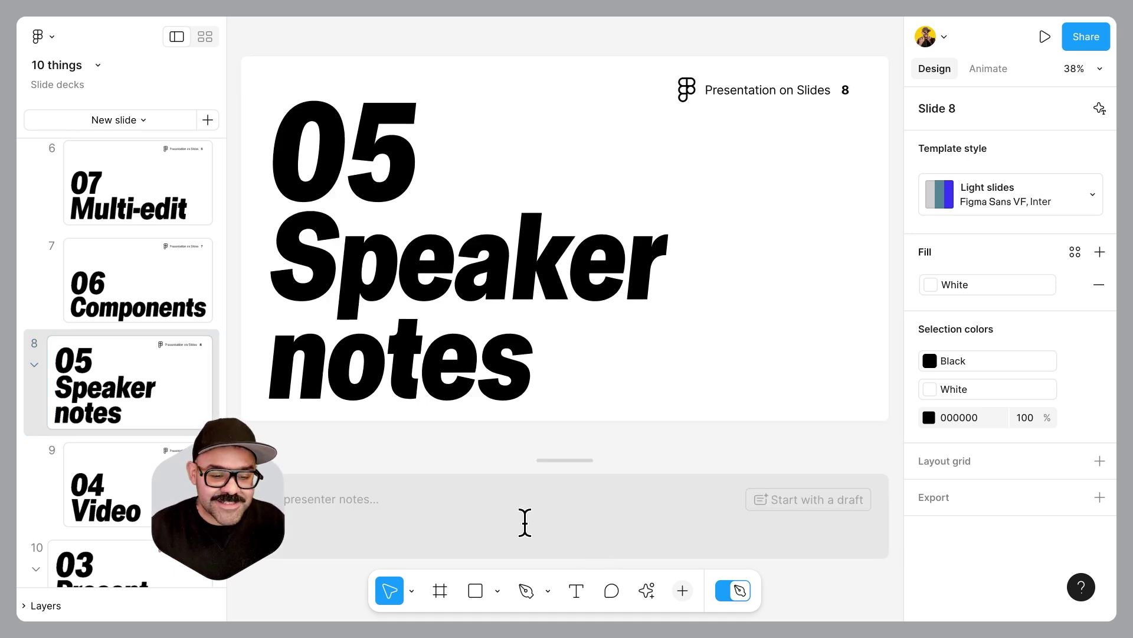
pyautogui.click(395, 509)
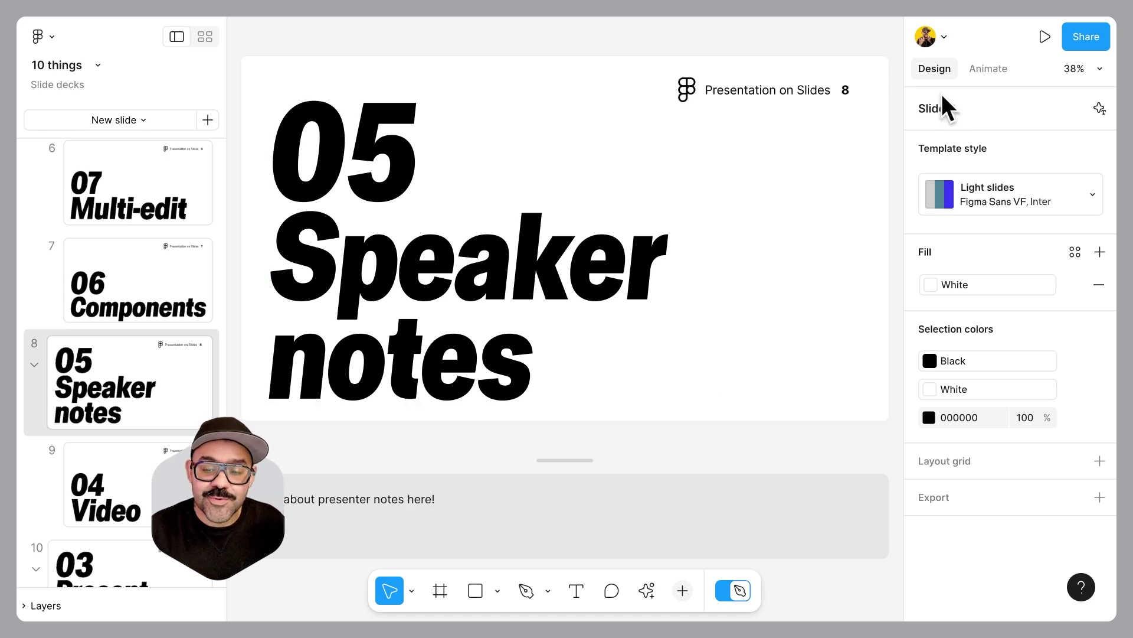
# Step: Present slide 8 with notes, then resize the audience window and move it clear of the presenter view
pyautogui.moveTo(1043, 36)
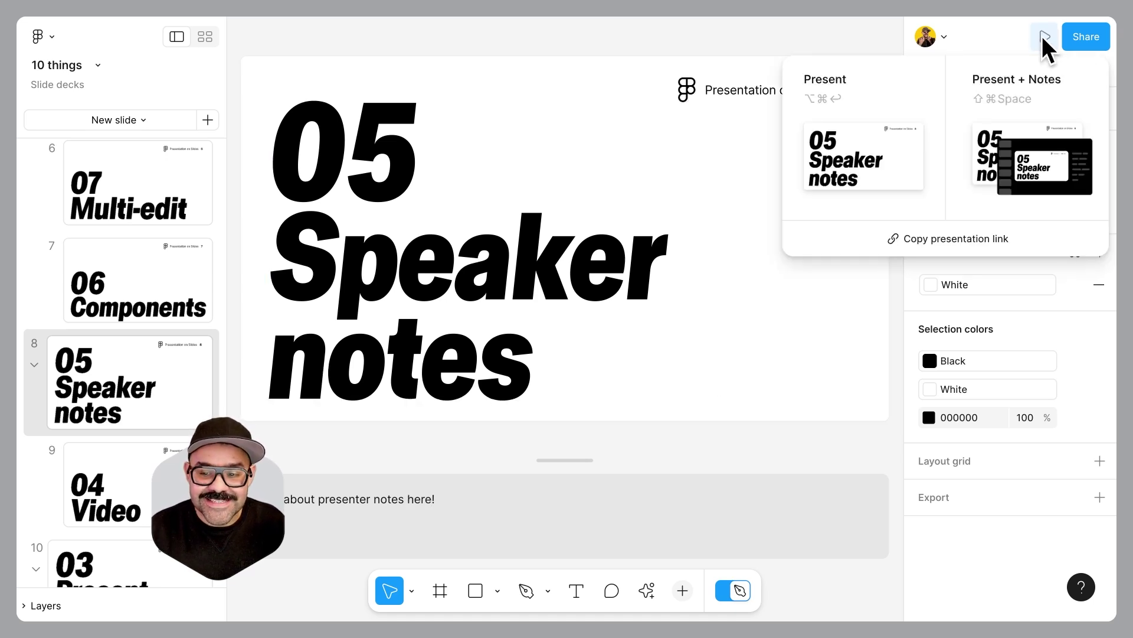
pyautogui.click(1014, 84)
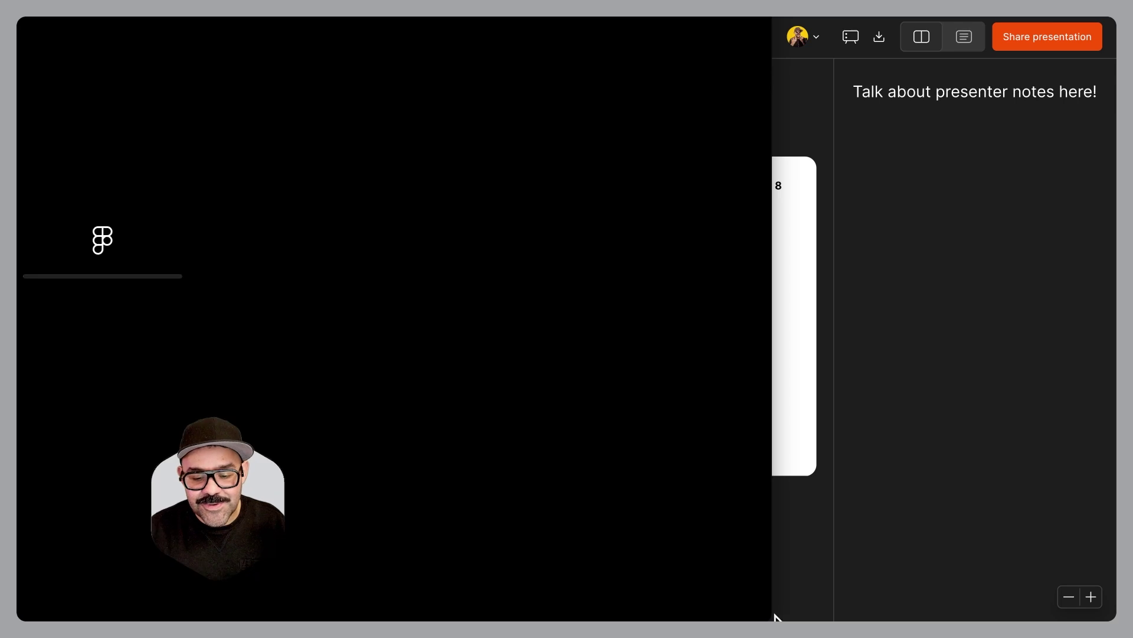
pyautogui.moveTo(764, 612); pyautogui.dragTo(201, 196)
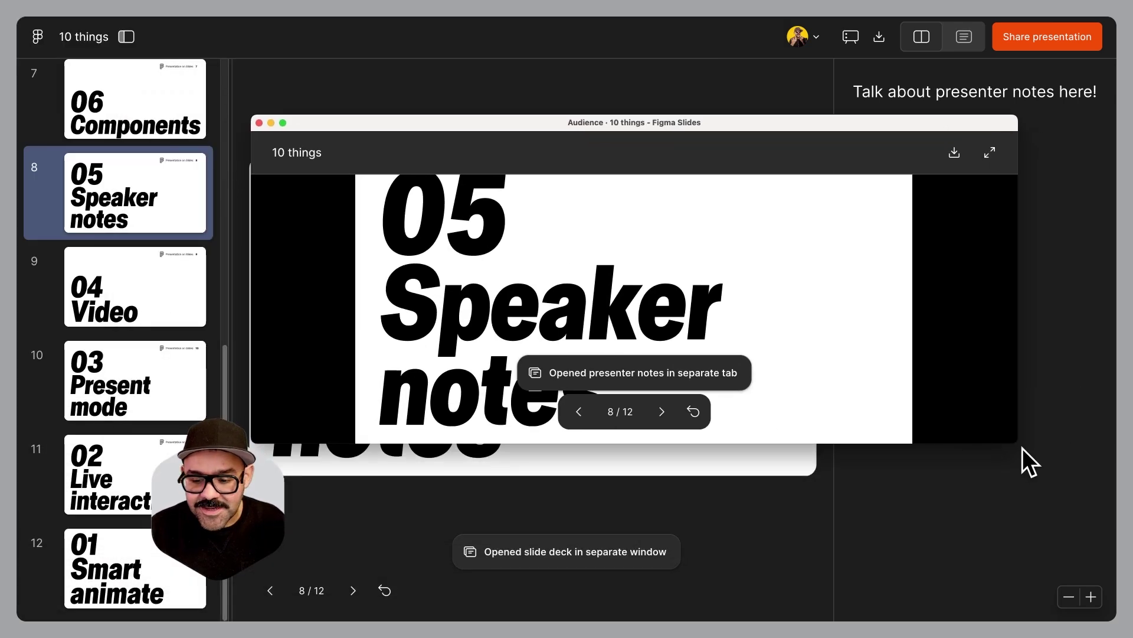
pyautogui.moveTo(1014, 443); pyautogui.dragTo(952, 550)
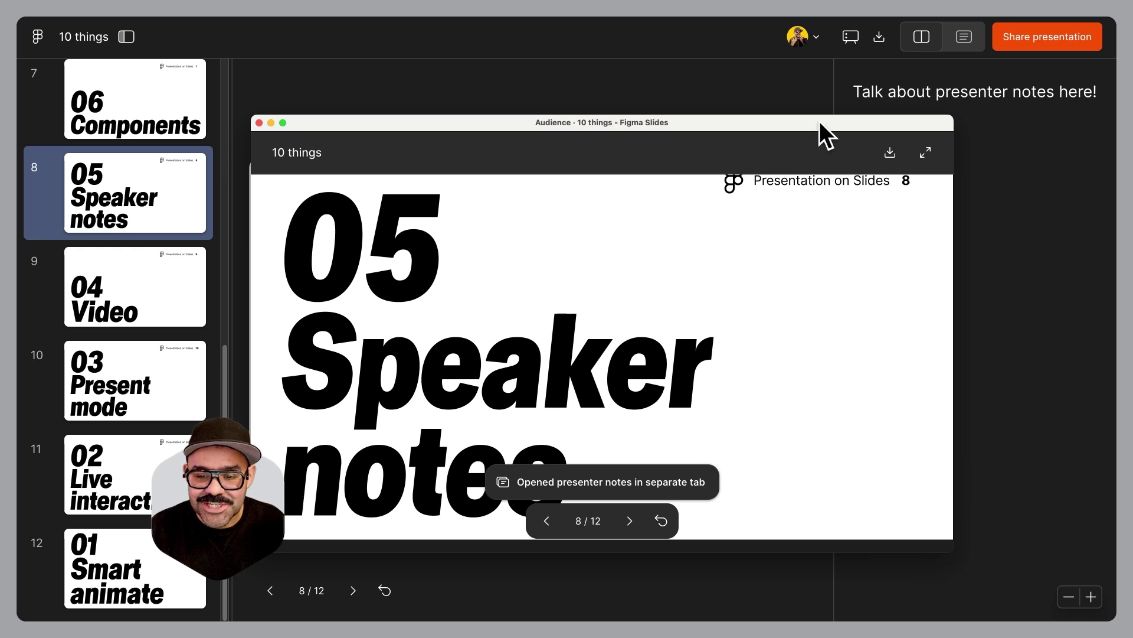
pyautogui.moveTo(819, 121); pyautogui.dragTo(1130, 266)
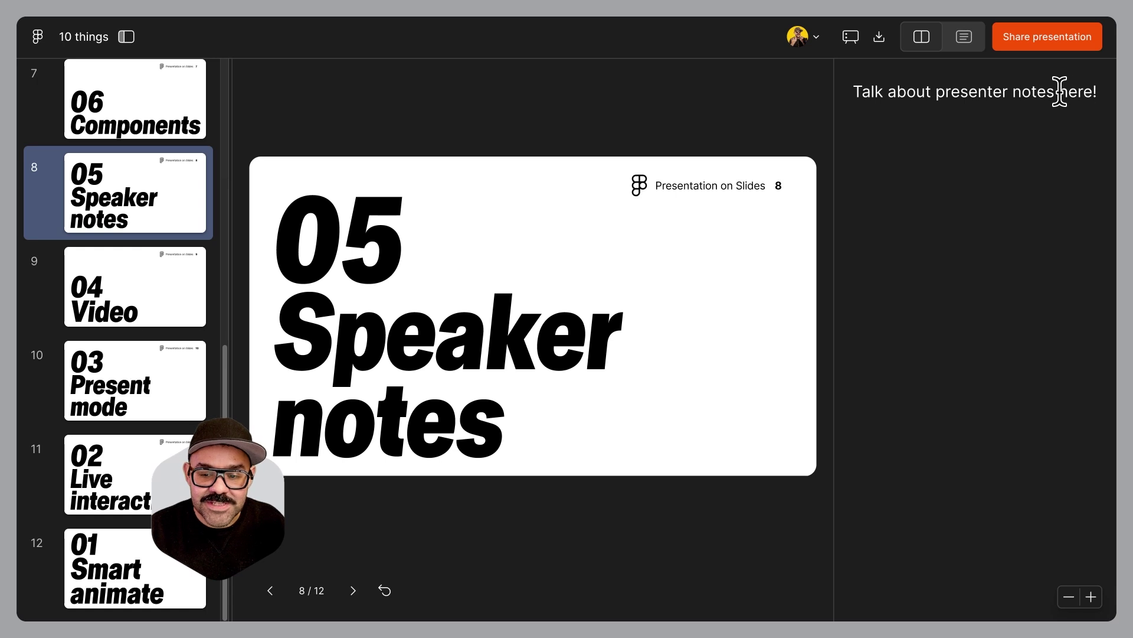
# Step: Insert a line break before "here!" in the presenter note, then view the notes alone and return to the split view
pyautogui.press('Return')
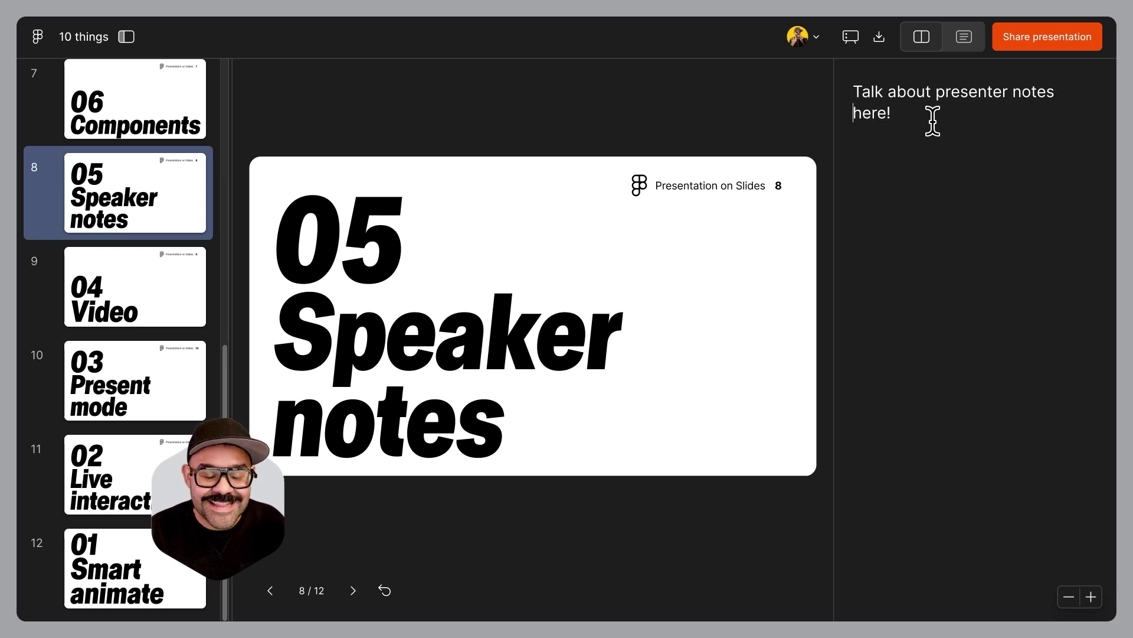
pyautogui.click(965, 37)
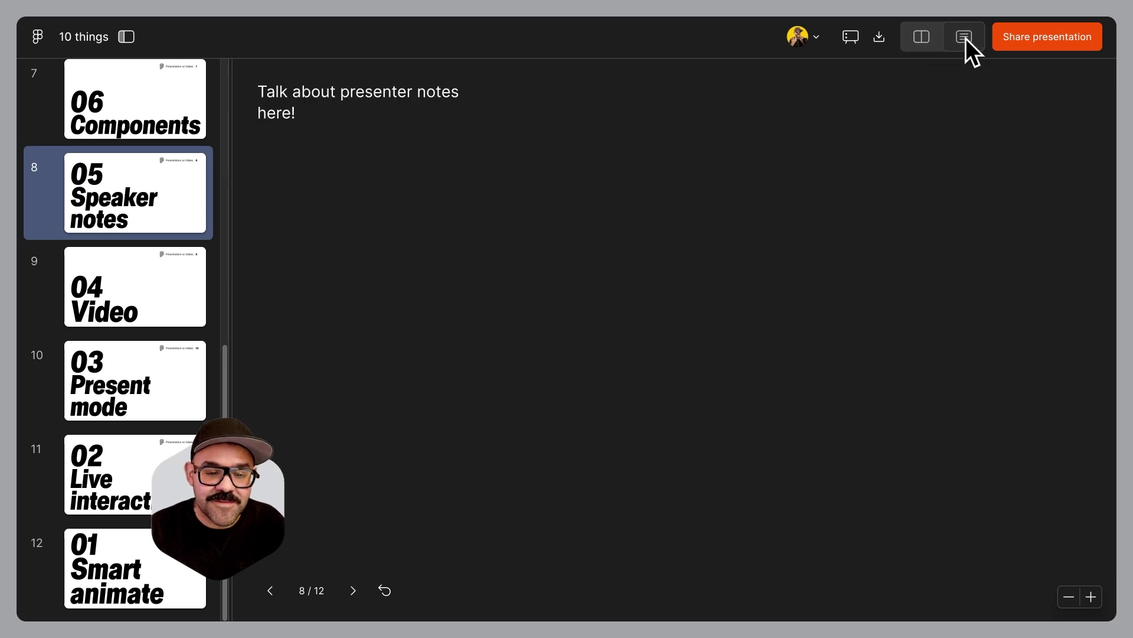
pyautogui.click(921, 37)
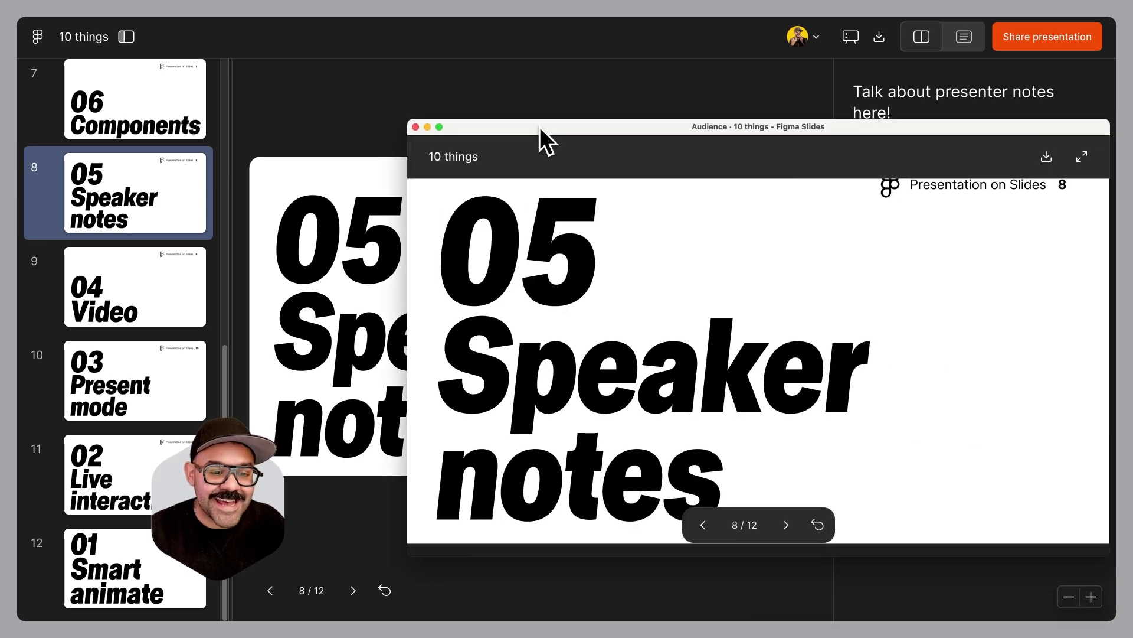
# Step: Bring the audience window back over the presenter view, close it and return to editing the deck
pyautogui.moveTo(540, 126); pyautogui.dragTo(448, 95)
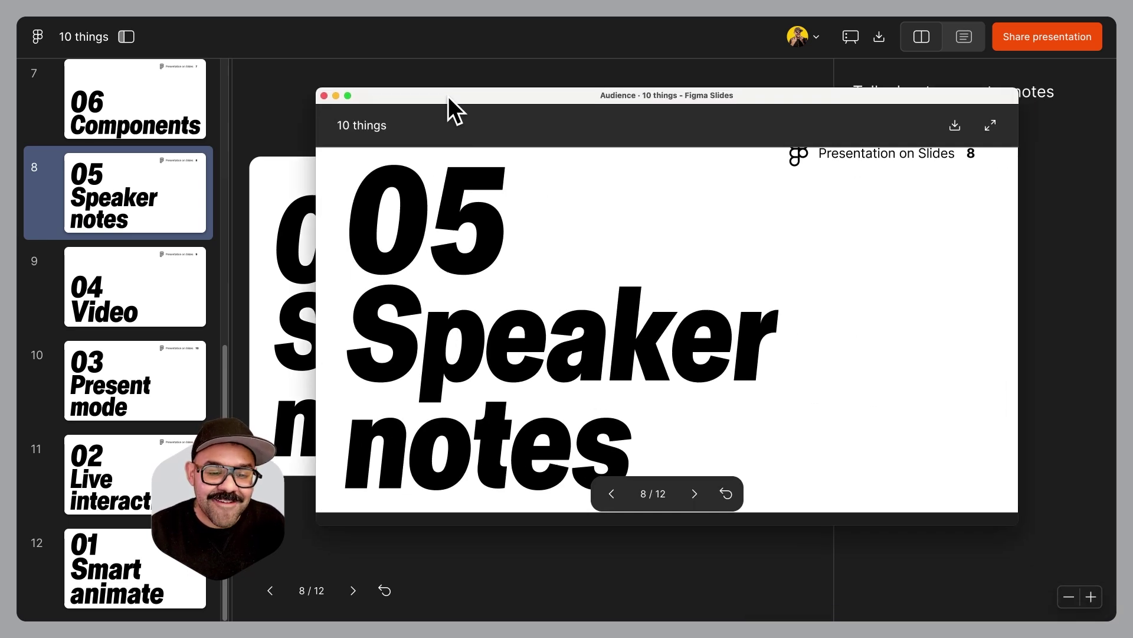
pyautogui.moveTo(449, 97); pyautogui.dragTo(371, 73)
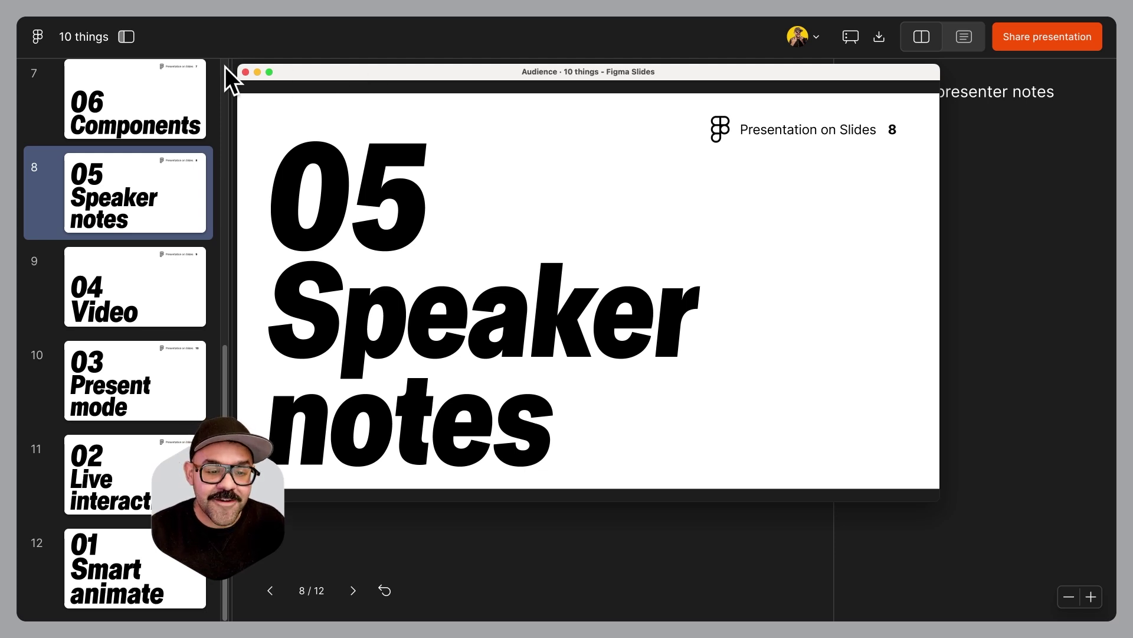
pyautogui.click(246, 71)
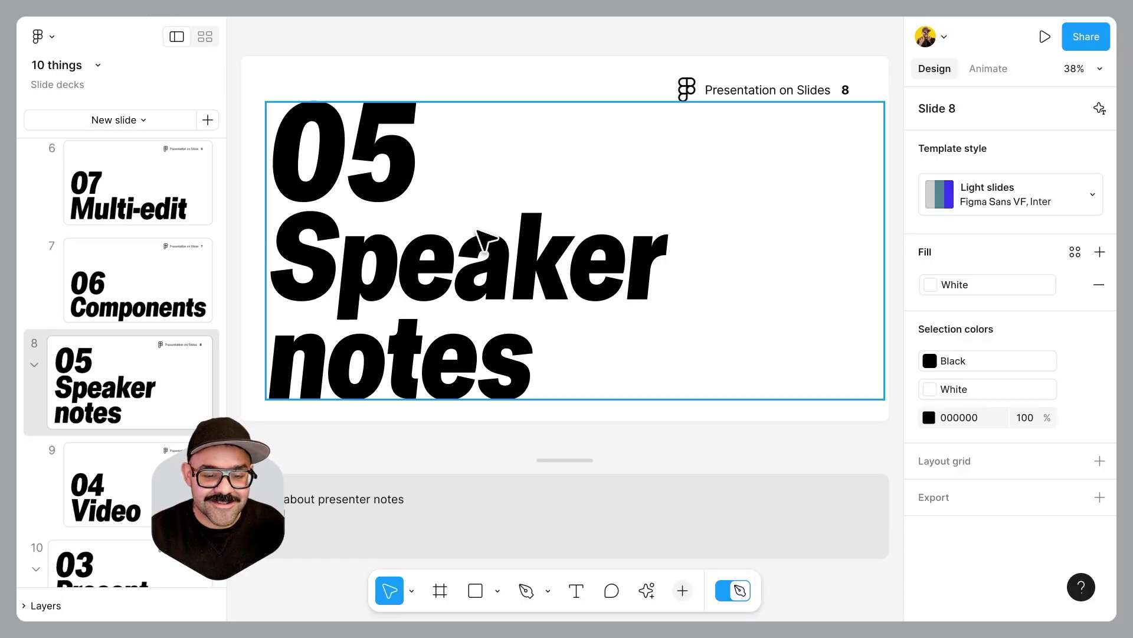
# Step: Add the video "puppy on green.mp4" to slide 9, position it at X 1312.5, Y 0, and play it
pyautogui.click(151, 472)
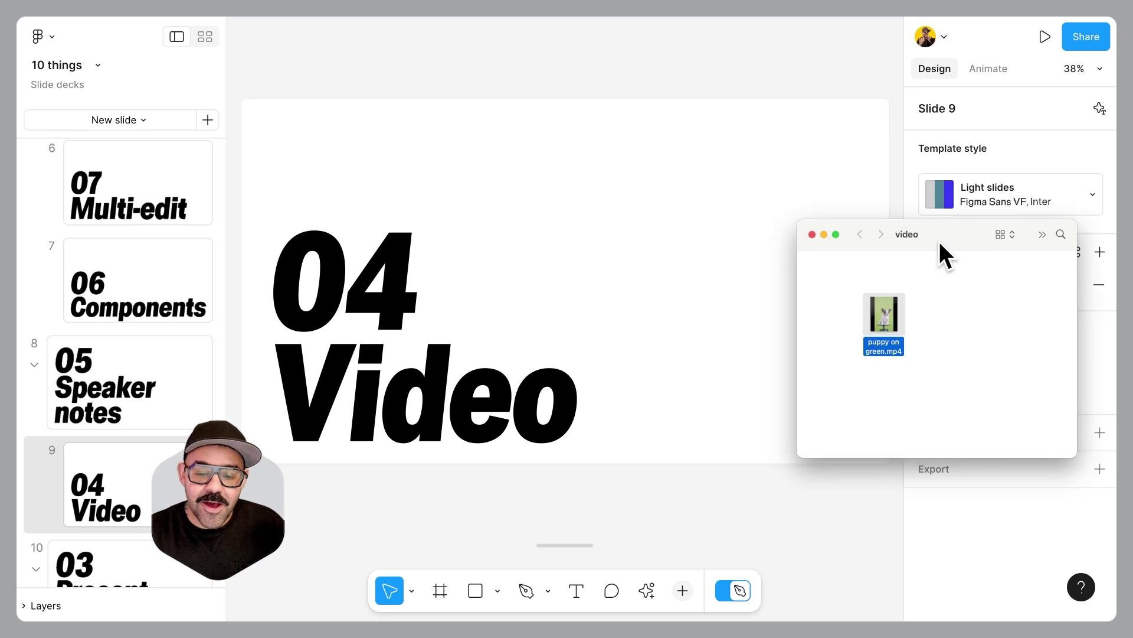
pyautogui.moveTo(894, 310); pyautogui.dragTo(712, 266)
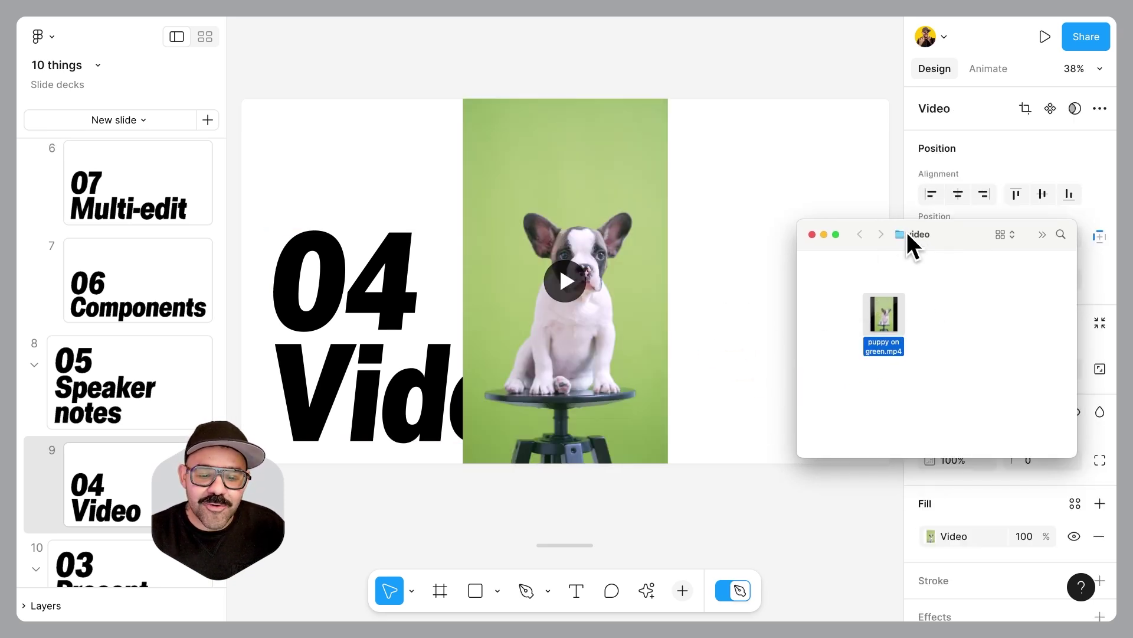
pyautogui.moveTo(901, 235); pyautogui.dragTo(1132, 248)
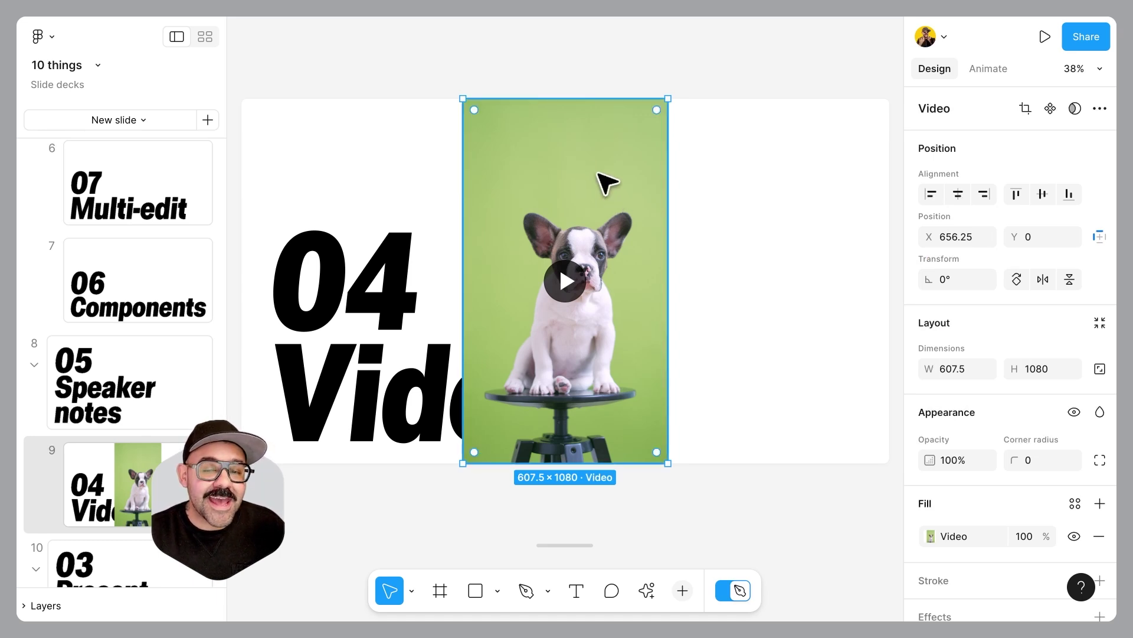
pyautogui.moveTo(585, 177); pyautogui.dragTo(794, 177)
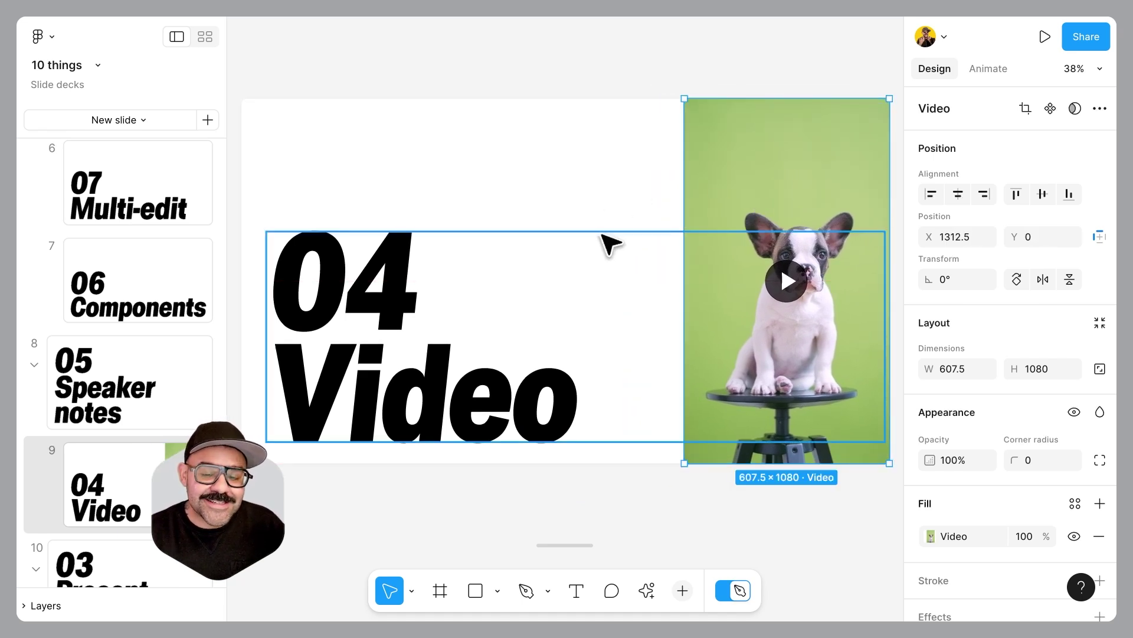
pyautogui.click(796, 286)
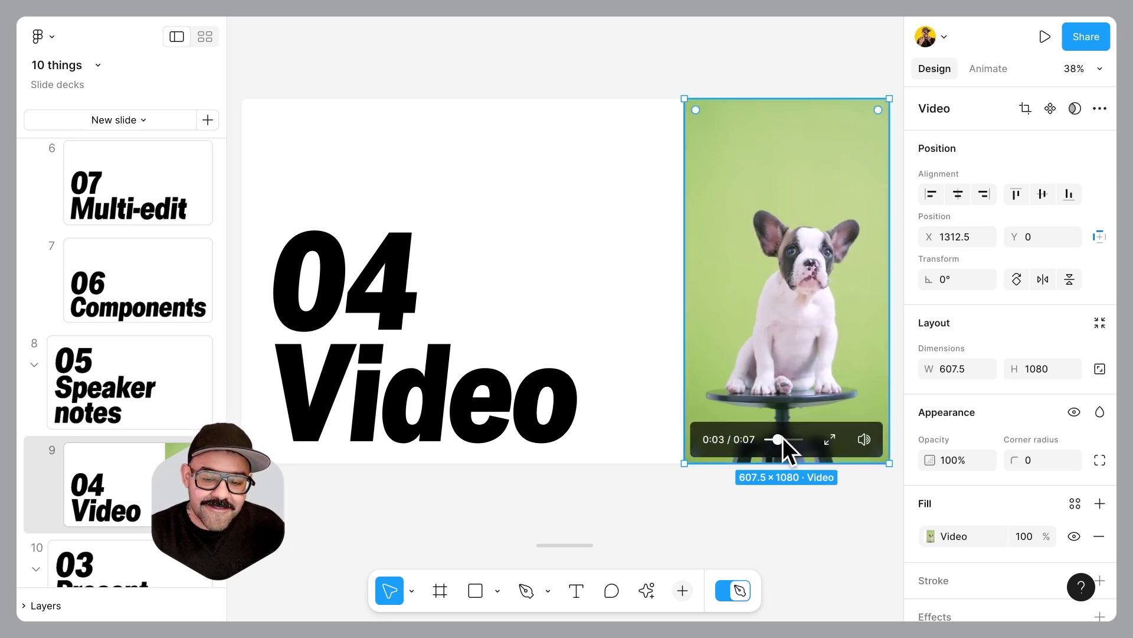
# Step: Leave design mode and set the puppy video to Loop and Autoplay, with Play sound and Show playback controls off
pyautogui.click(744, 588)
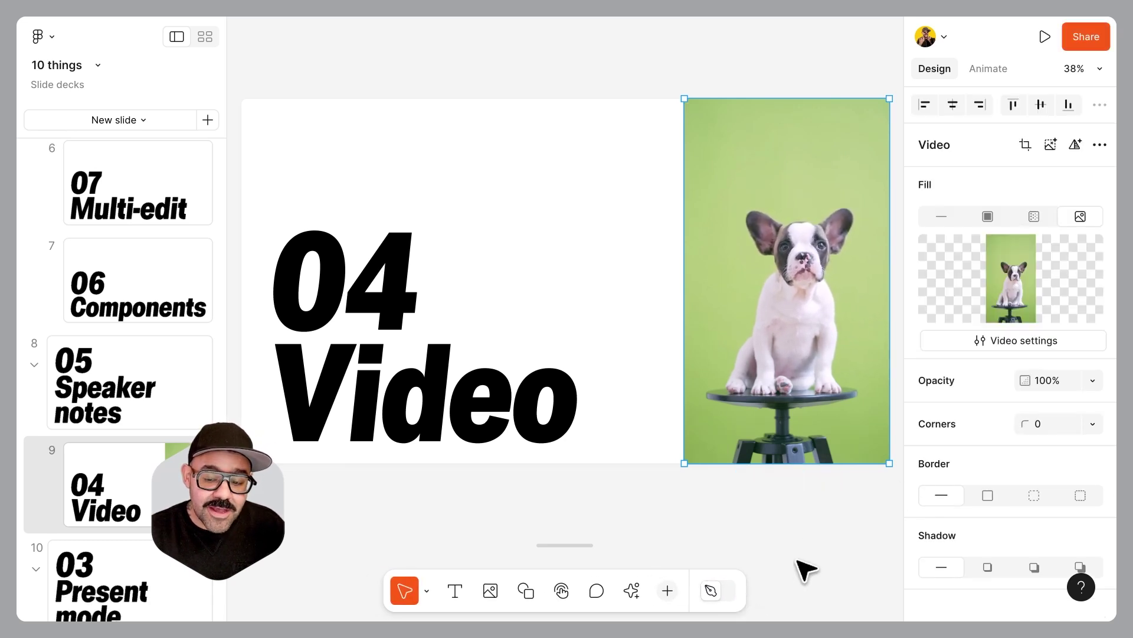
pyautogui.click(1029, 342)
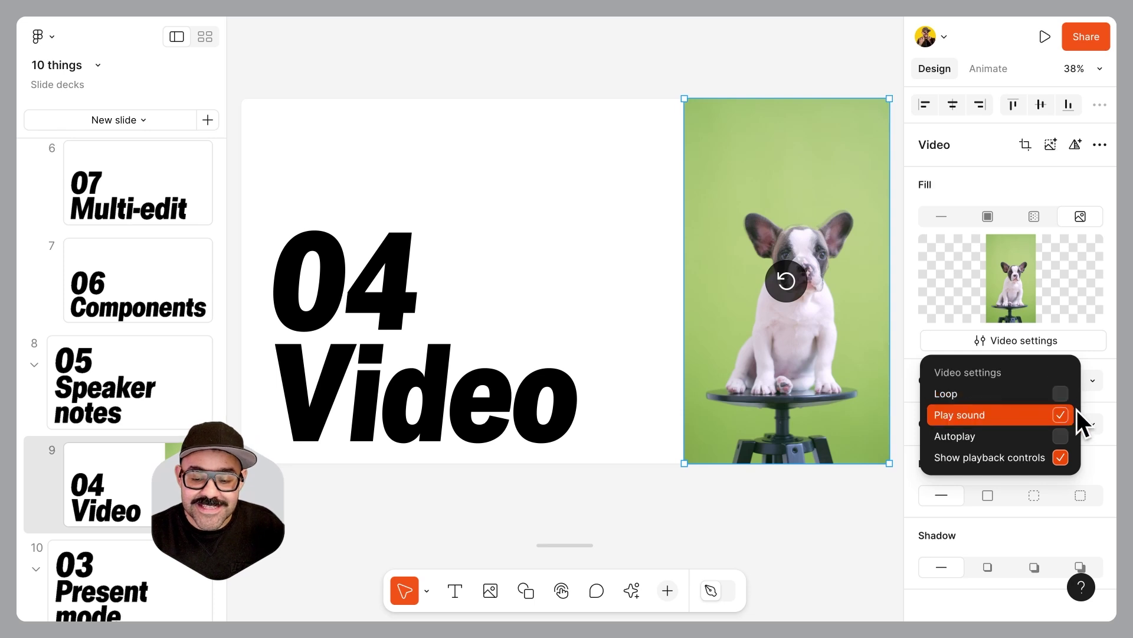
pyautogui.click(1062, 394)
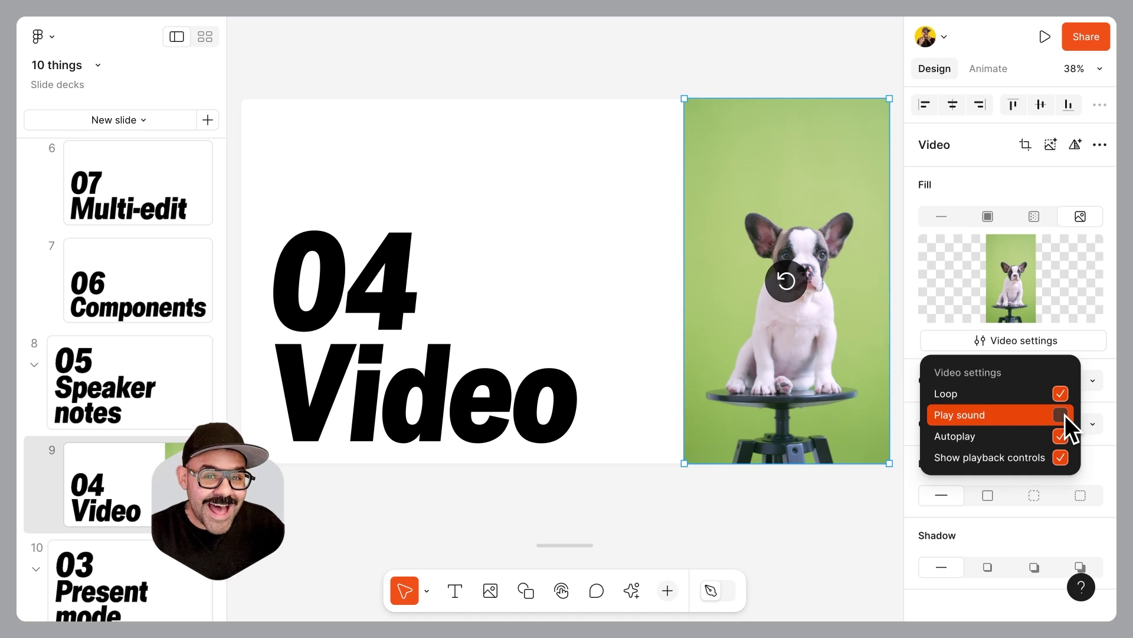
pyautogui.click(1061, 461)
# Step: Present slide 9 without notes to preview the video playback, then exit the presentation
pyautogui.click(1044, 49)
pyautogui.moveTo(1044, 36)
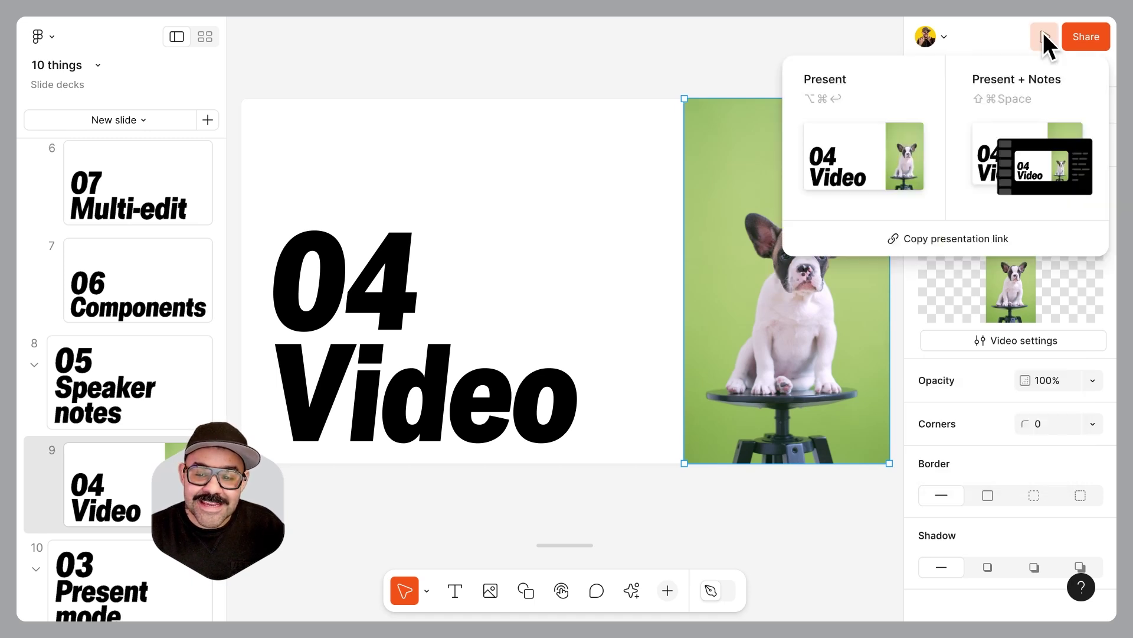
pyautogui.click(883, 143)
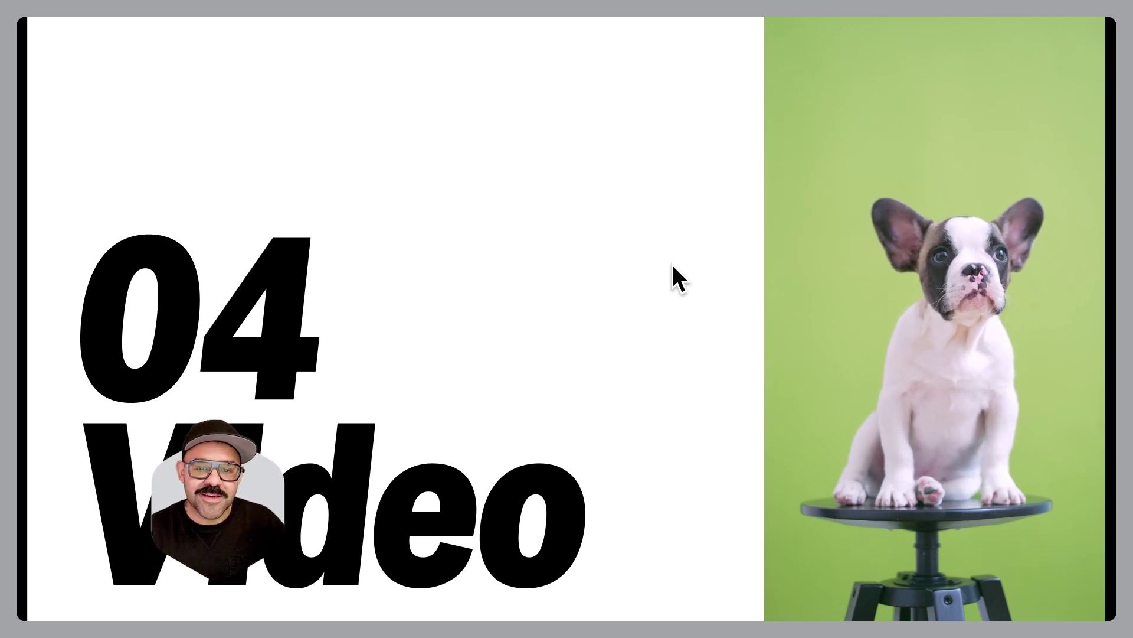
pyautogui.press('Escape')
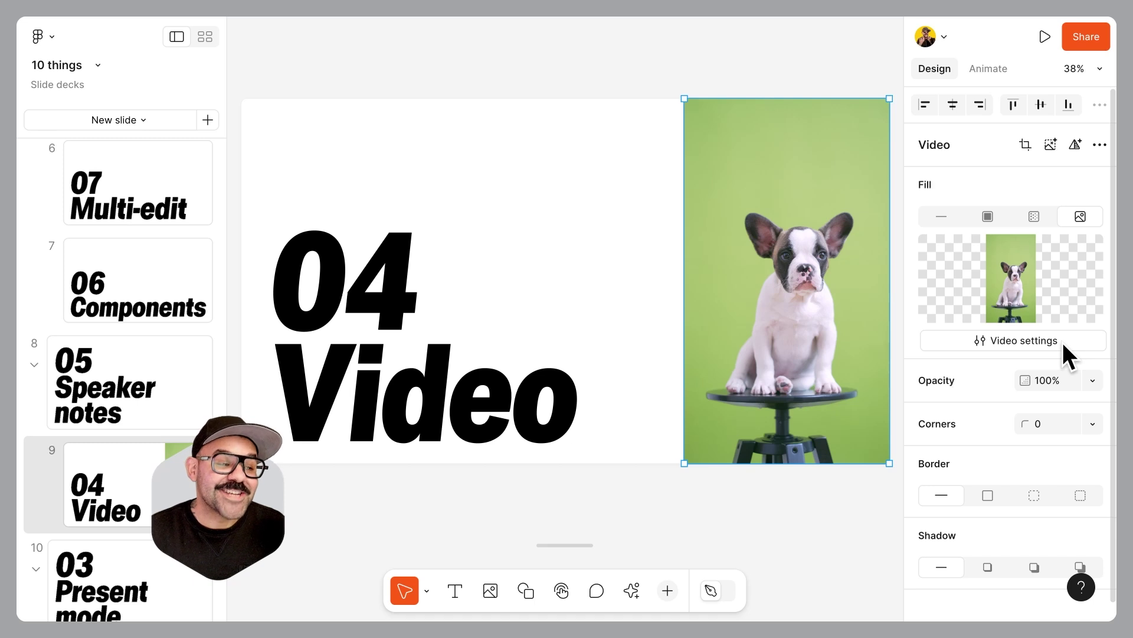
# Step: Turn Show playback controls on for the puppy video and preview slide 9 in presentation mode
pyautogui.click(1063, 342)
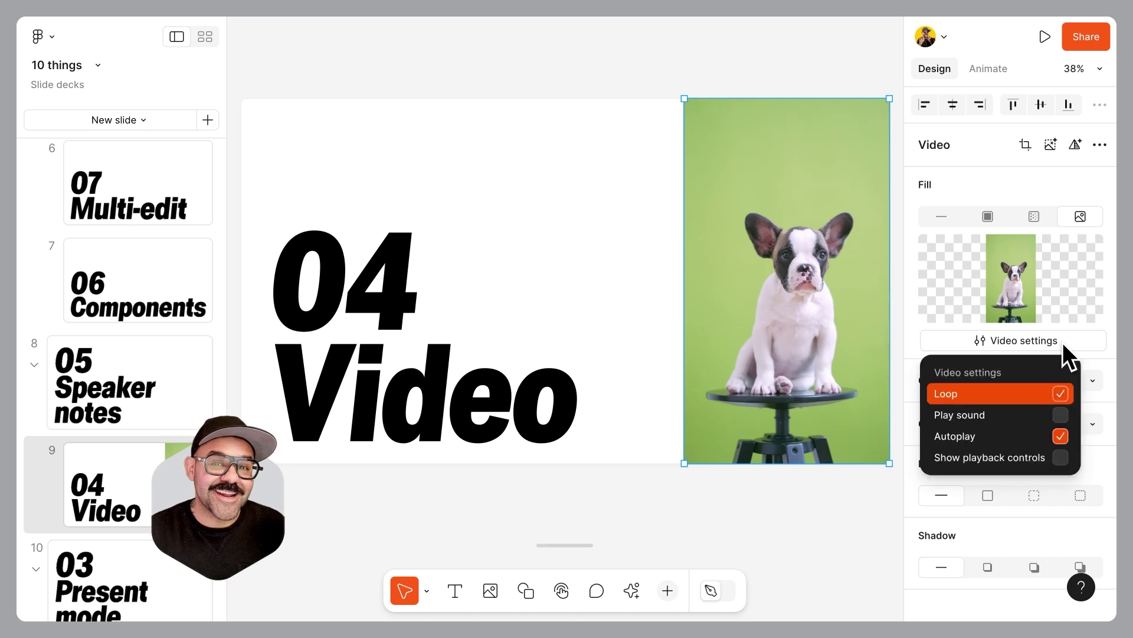
pyautogui.click(1065, 464)
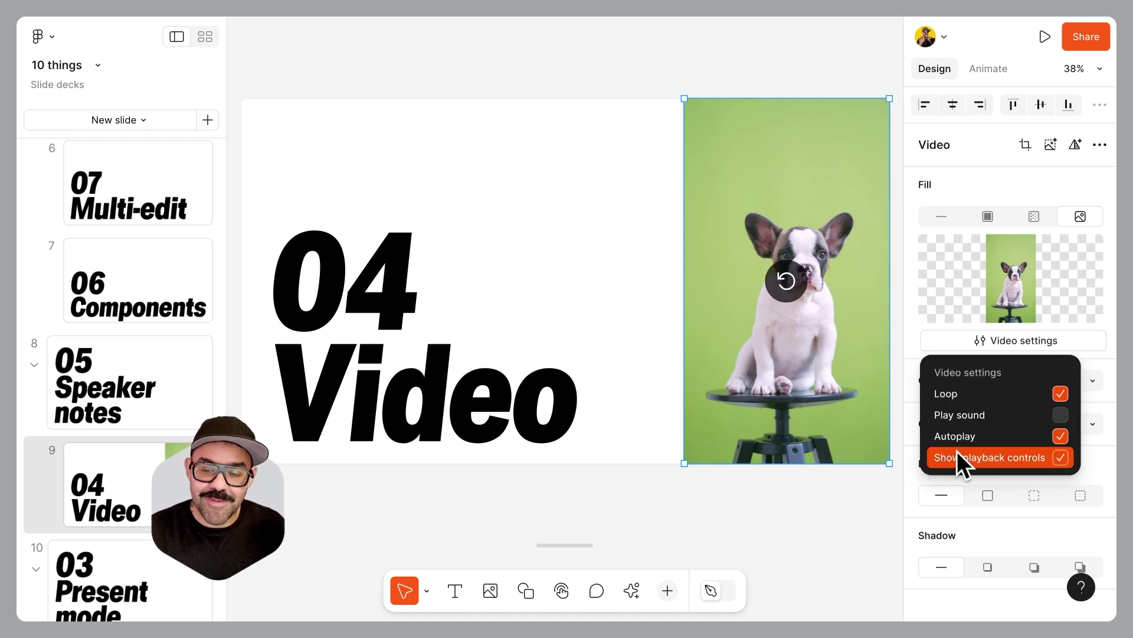
pyautogui.click(1045, 38)
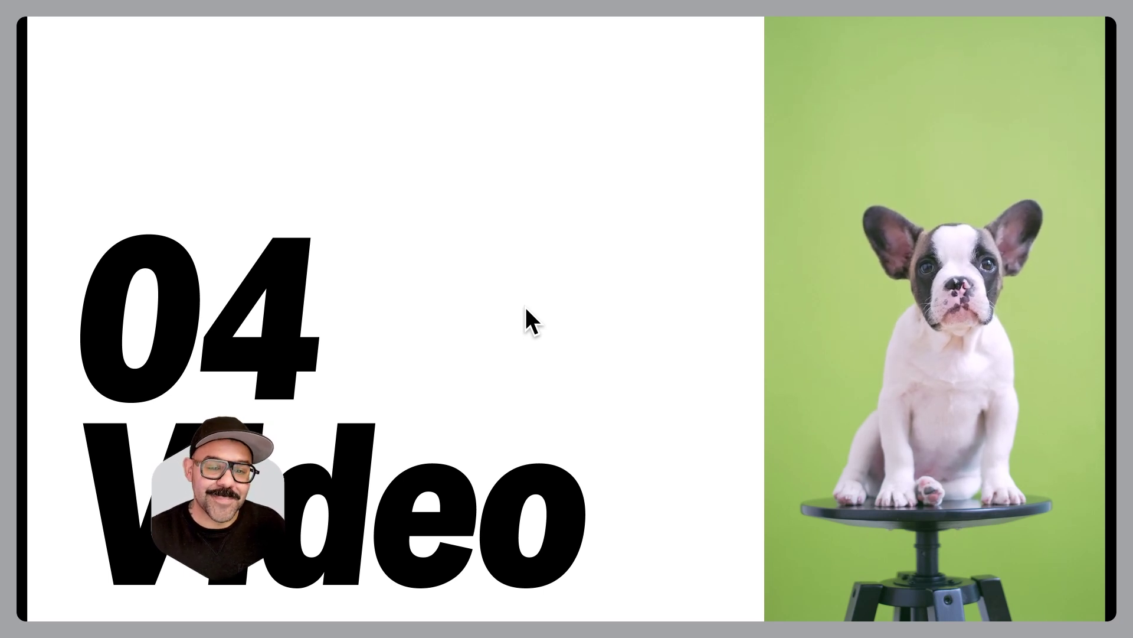
pyautogui.press('Escape')
# Step: Present slide 10, "03 Present mode", without notes and open the presentation's download option
pyautogui.click(195, 348)
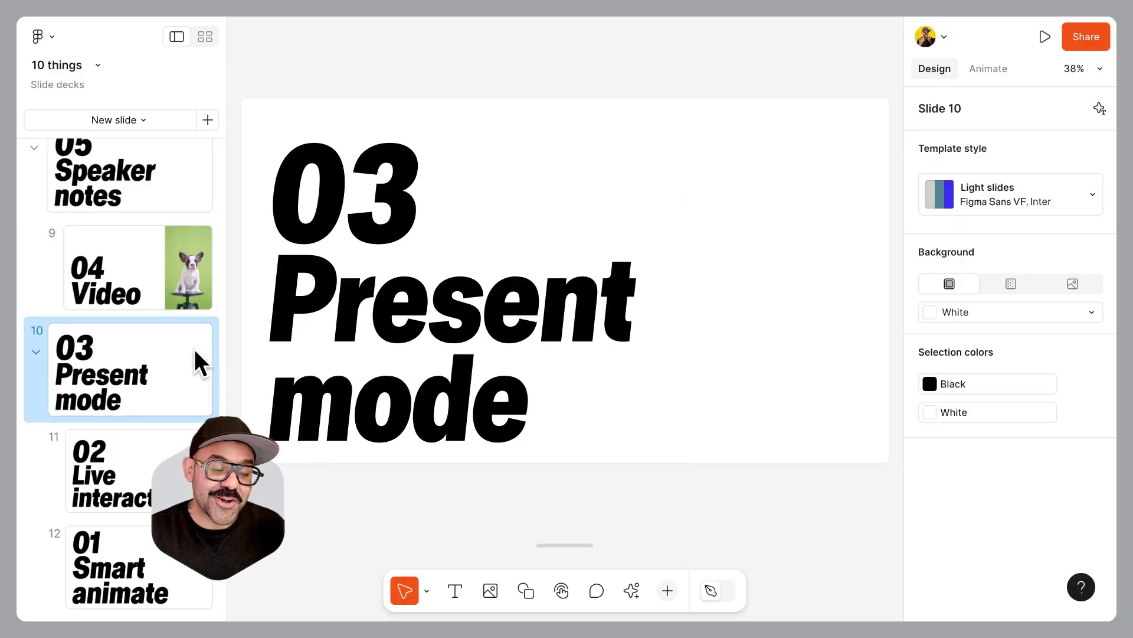
pyautogui.click(499, 84)
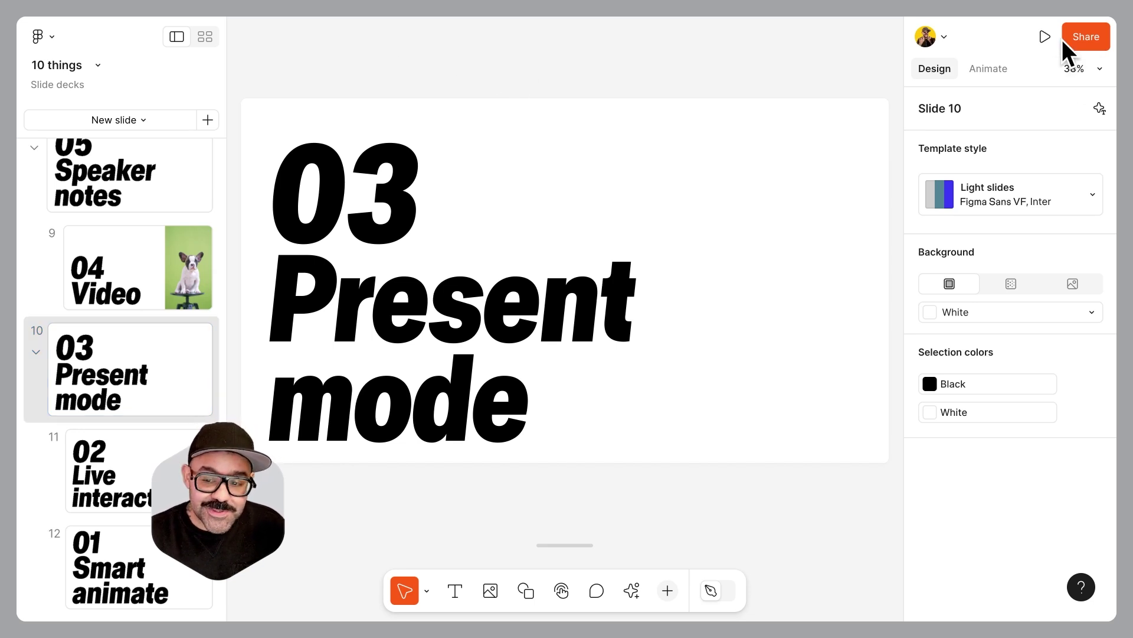
pyautogui.moveTo(1048, 38)
pyautogui.click(895, 85)
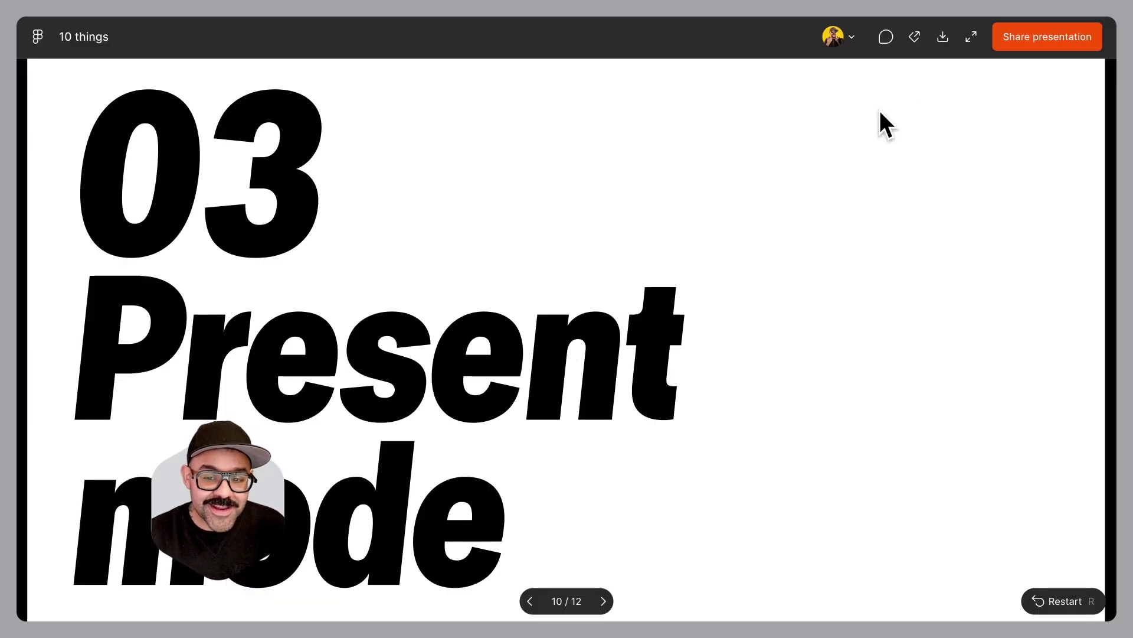
pyautogui.click(948, 40)
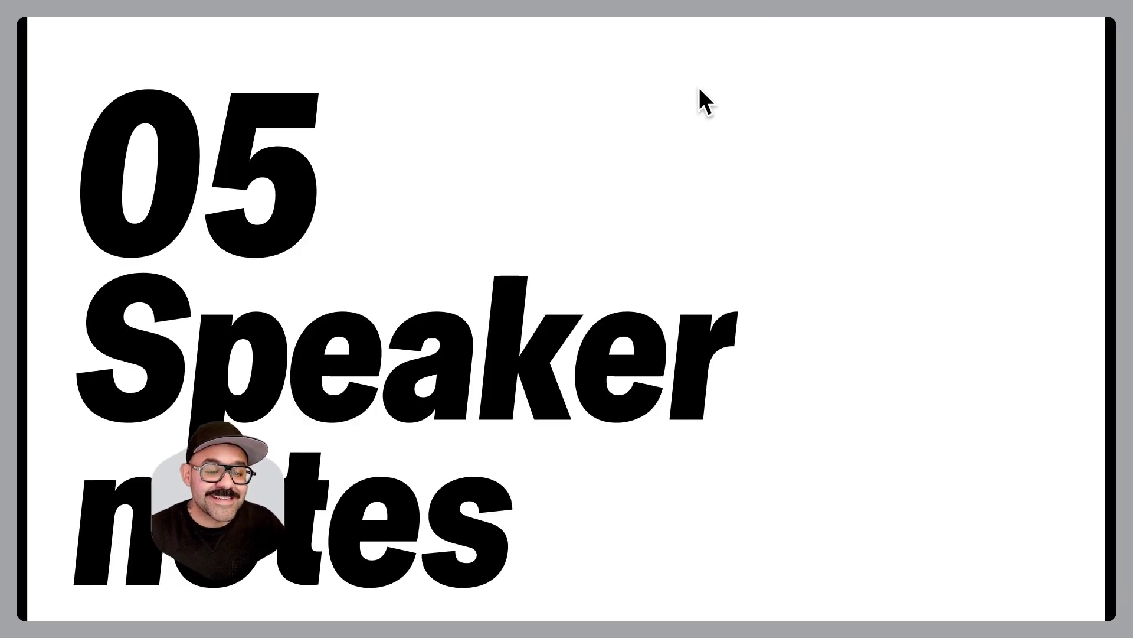
# Step: Go back to slide 10, "03 Present mode", view the presentation's sharing options, and exit the presentation
pyautogui.press('Left')
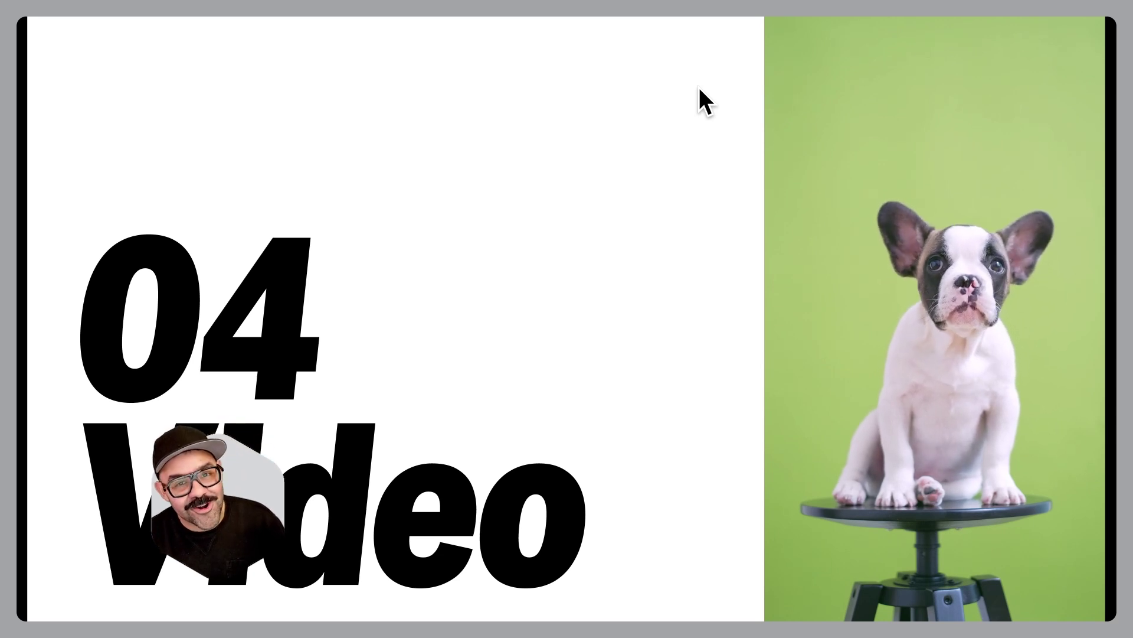
pyautogui.press('Left')
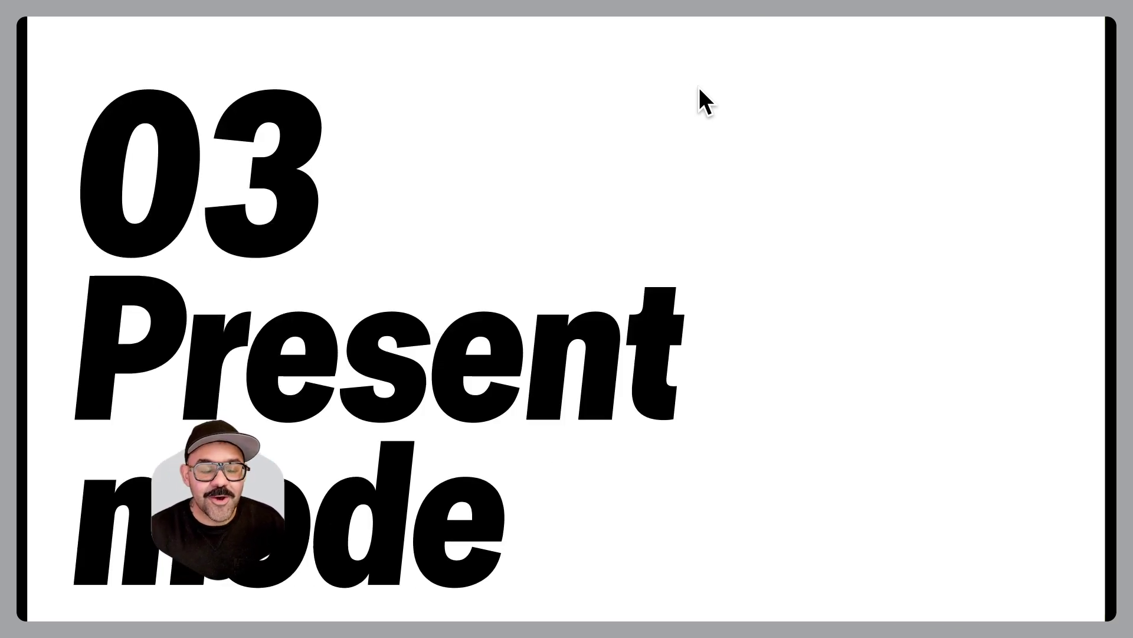
pyautogui.moveTo(267, 48)
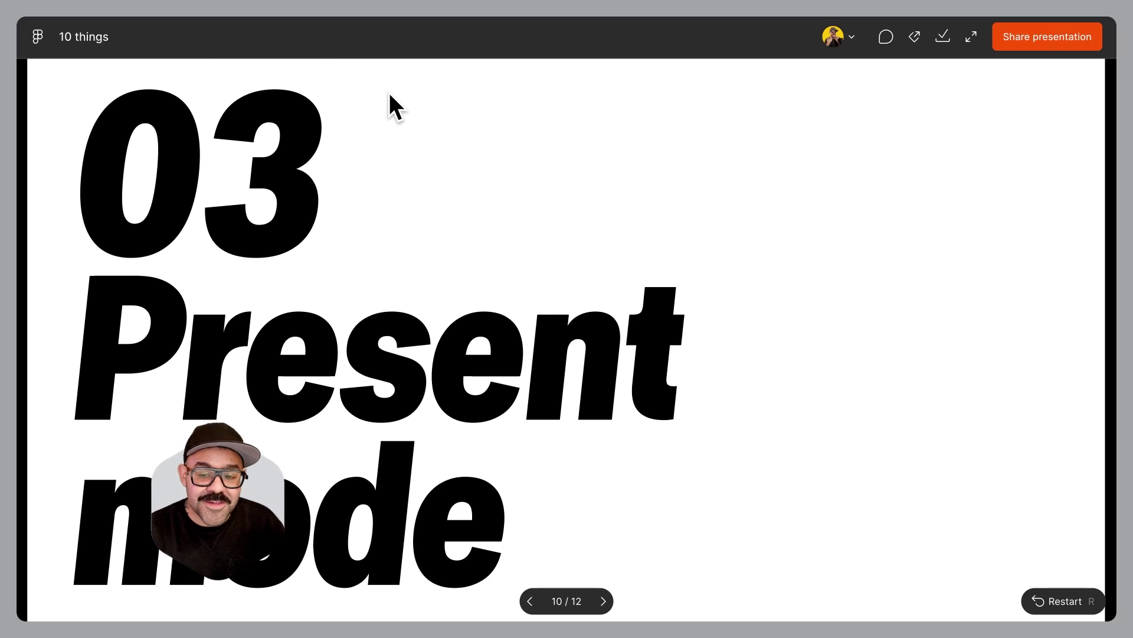
pyautogui.click(1036, 37)
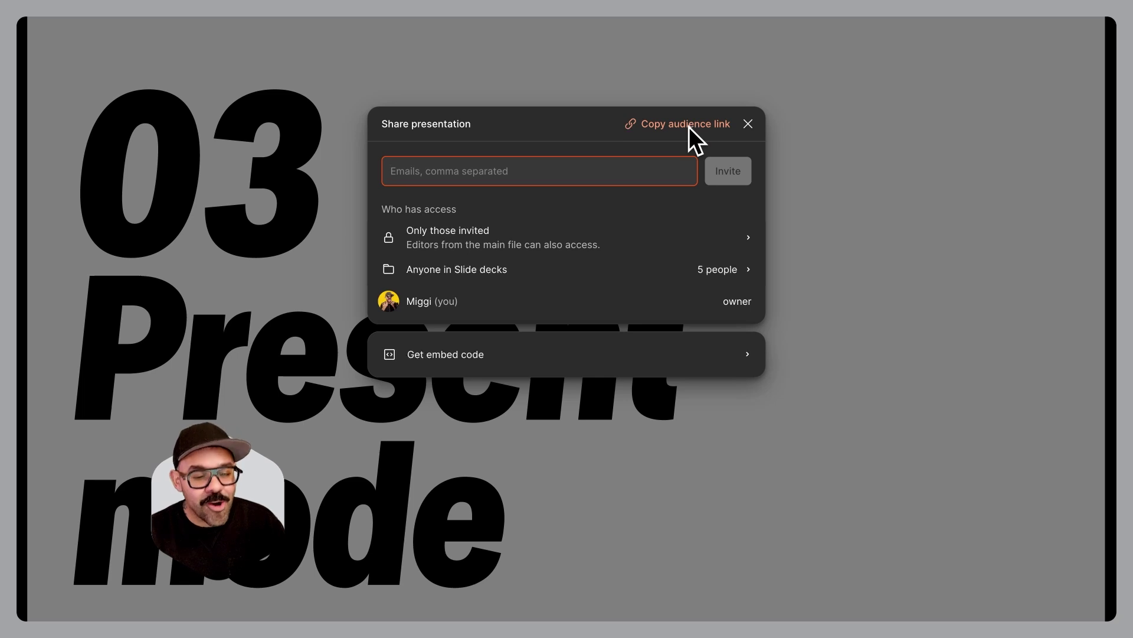
pyautogui.click(747, 125)
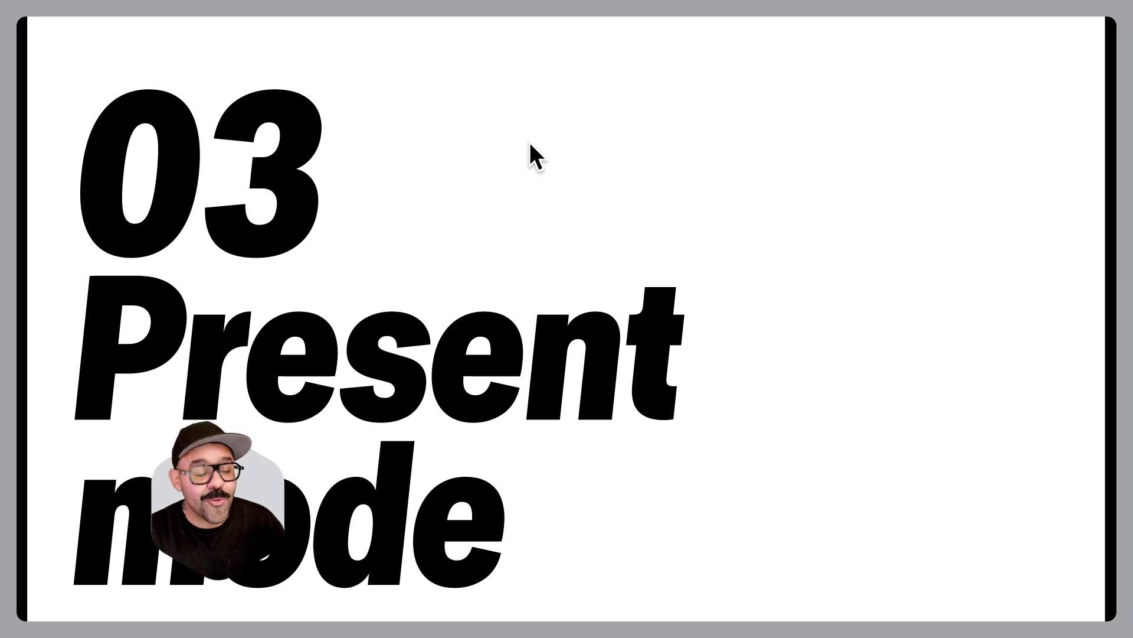
pyautogui.press('Escape')
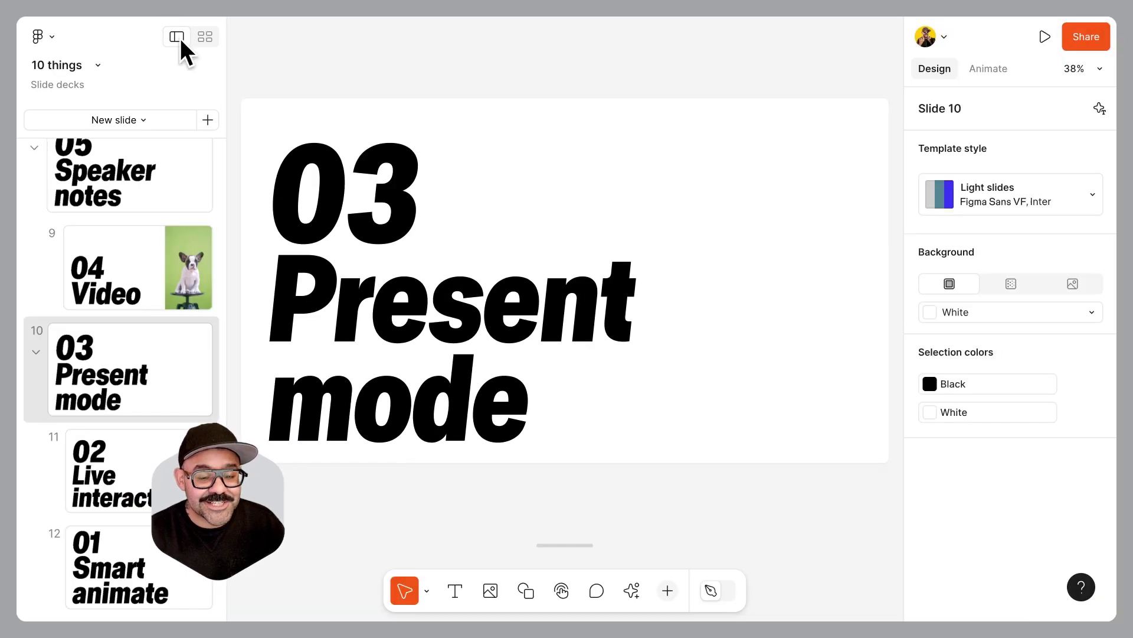
# Step: Add a Poll live interaction to slide 11, "02 Live interactions", and place it in the slide's upper area beside the "02"
pyautogui.click(584, 88)
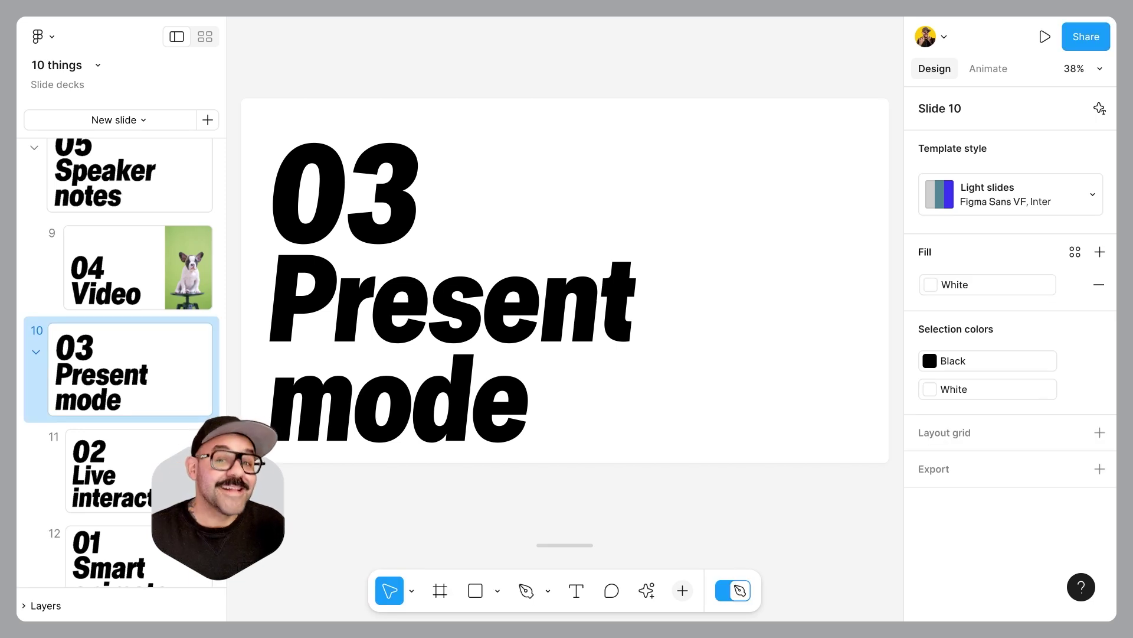
pyautogui.press('Down')
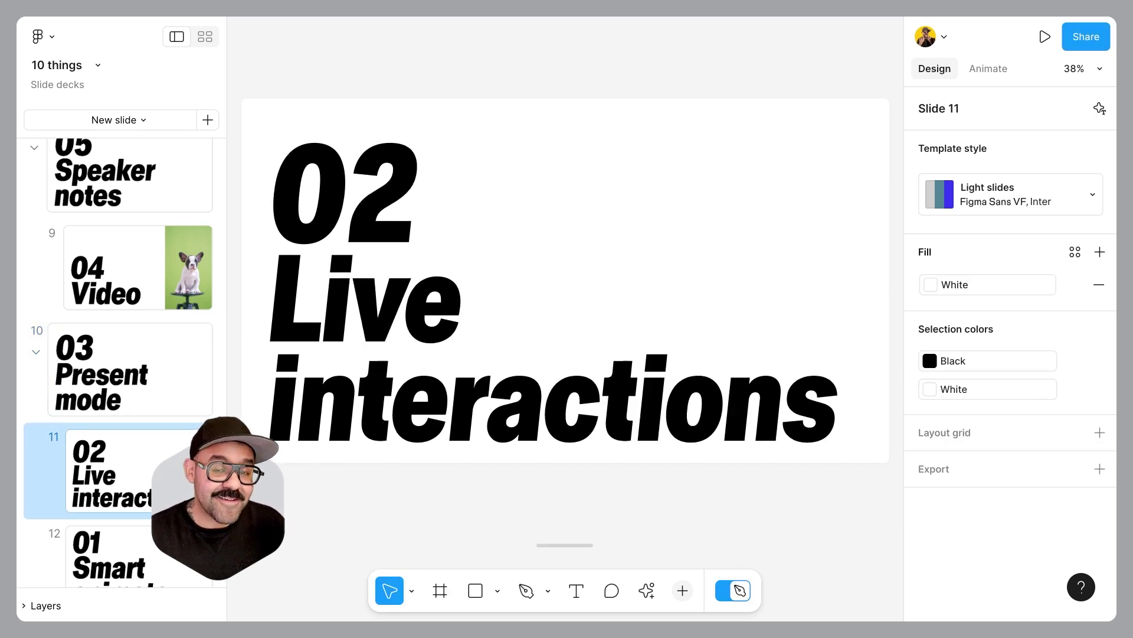
pyautogui.click(739, 590)
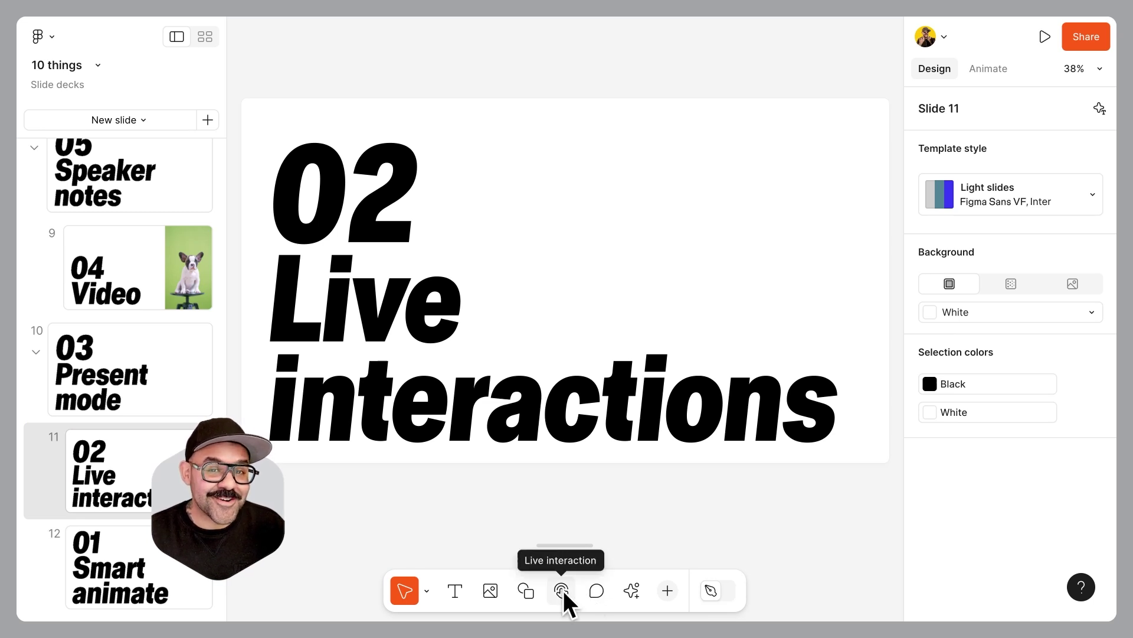
pyautogui.click(561, 590)
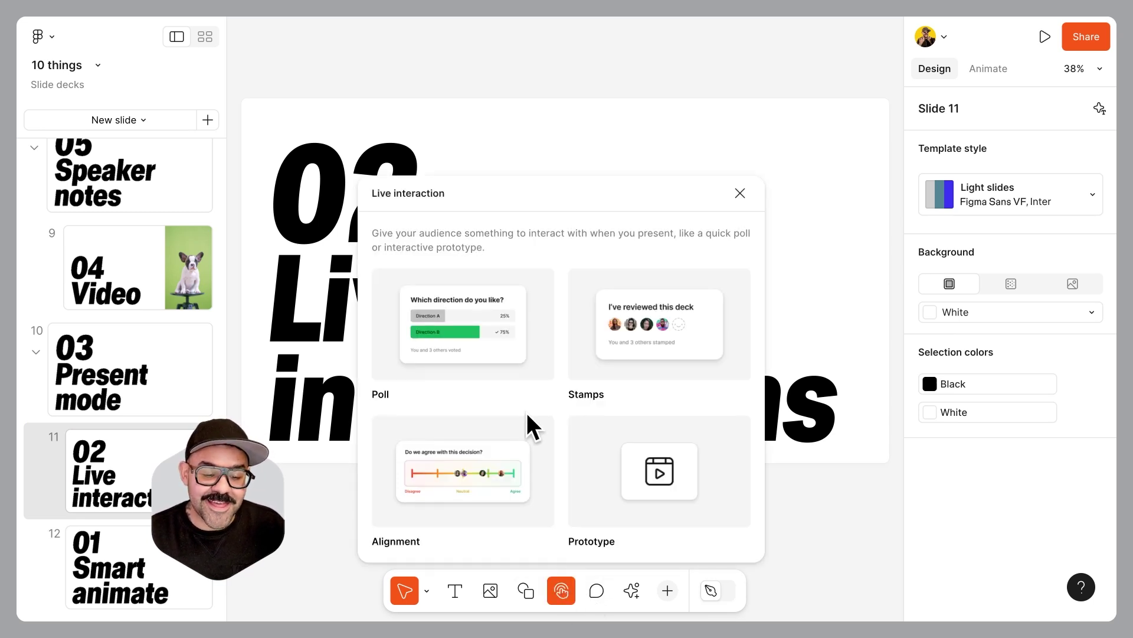
pyautogui.click(509, 351)
pyautogui.moveTo(577, 324); pyautogui.dragTo(587, 239)
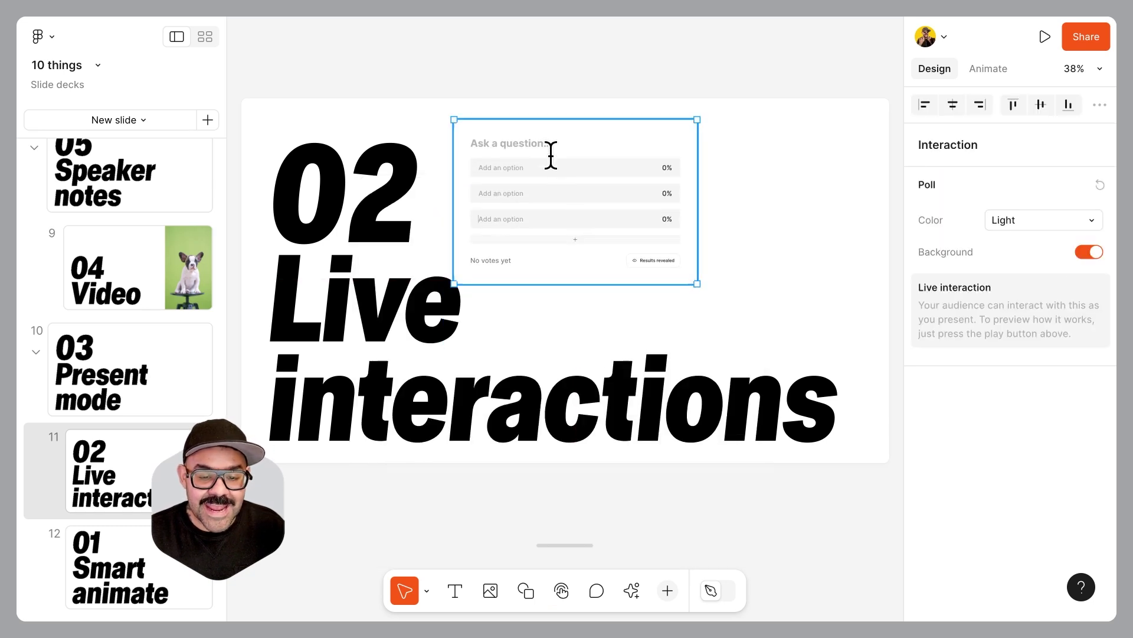
# Step: Enter "How are you liking this presentation?" as the poll's question
pyautogui.click(537, 144)
pyautogui.write('How a')
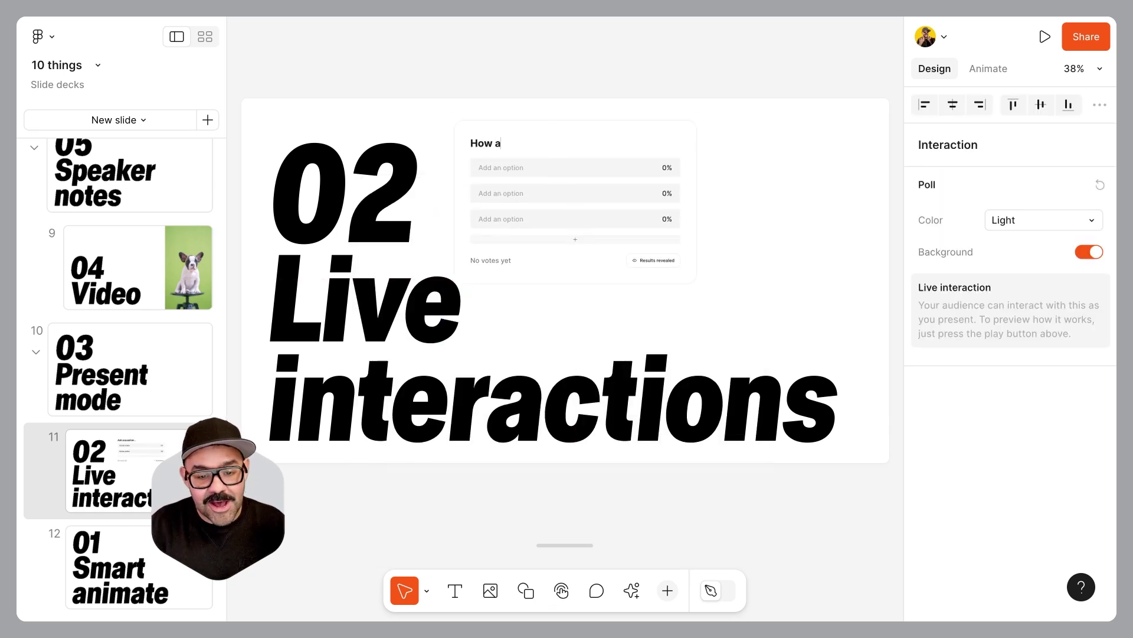
pyautogui.write('re you liking th')
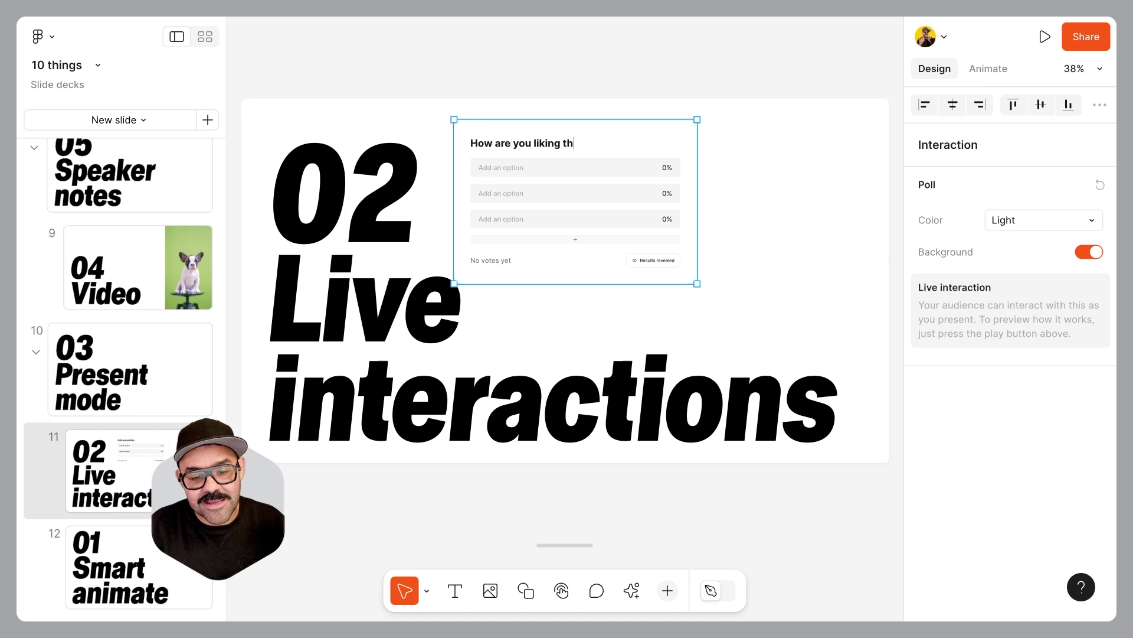
pyautogui.write('is pres')
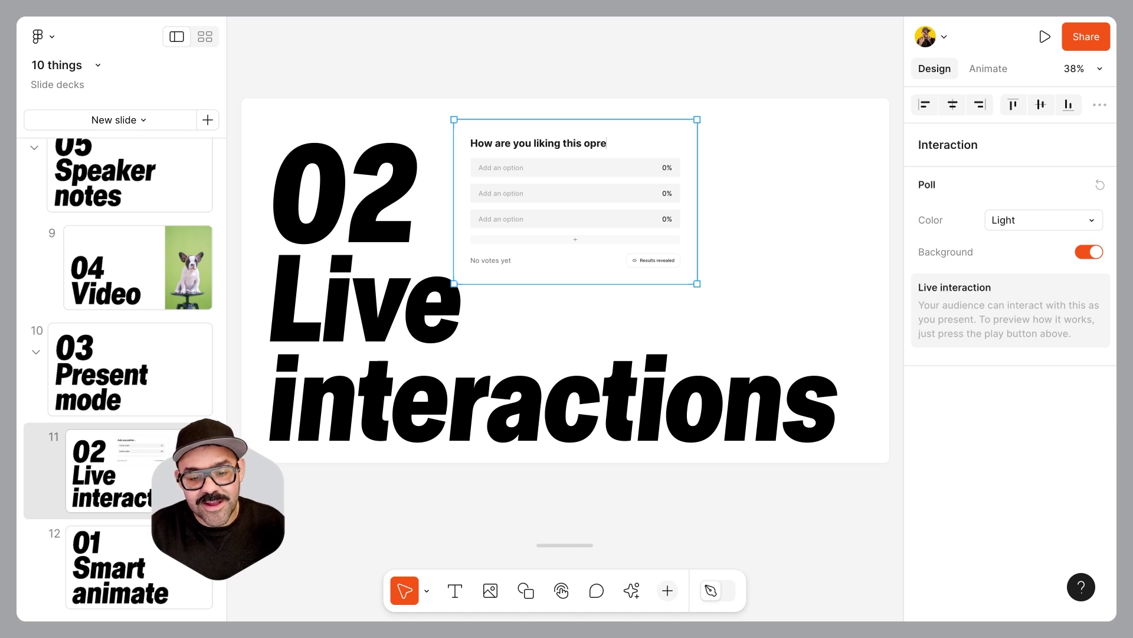
pyautogui.press('BackSpace')
pyautogui.press('BackSpace')
pyautogui.press('BackSpace')
pyautogui.press('BackSpace')
pyautogui.write('presentation?')
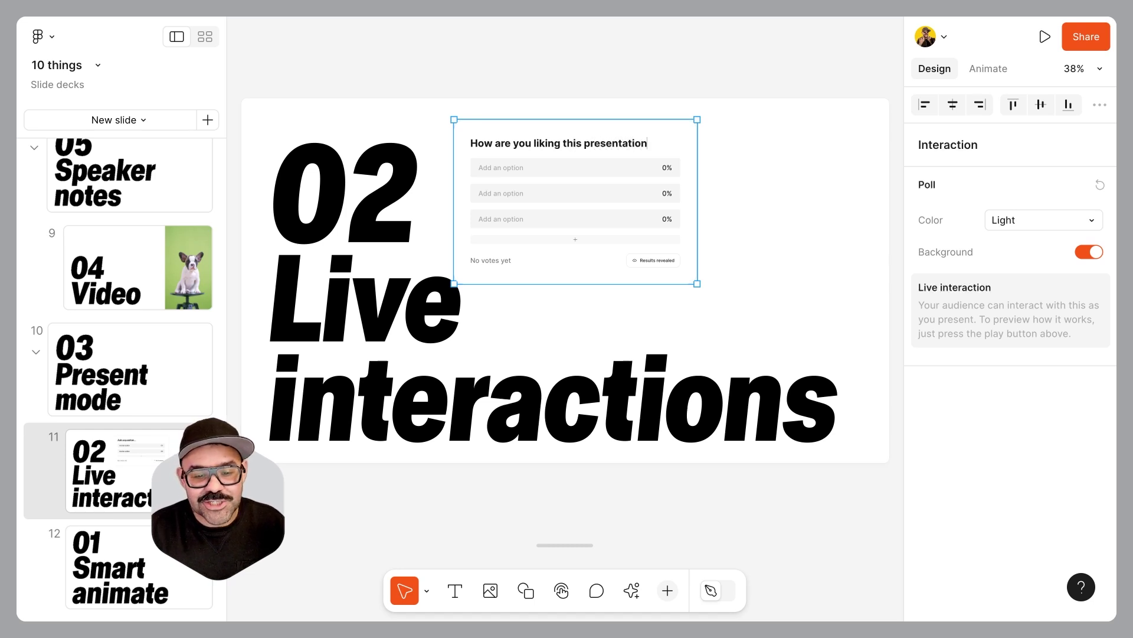
# Step: Fill in the three poll options as "Love it", "like it" and "Its okay!"
pyautogui.click(525, 168)
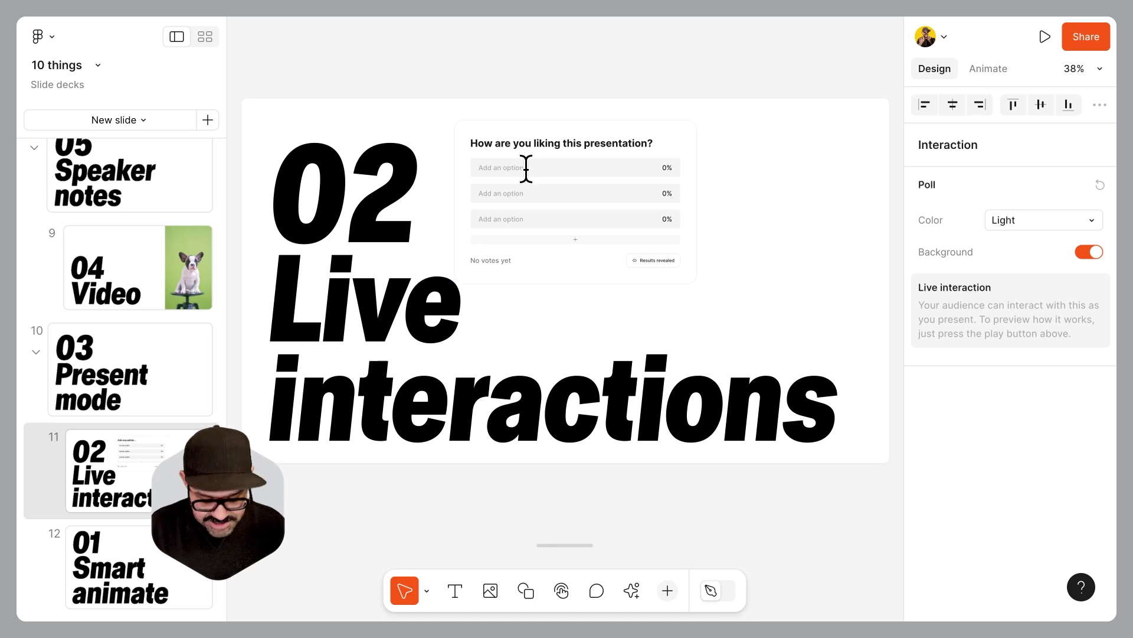
pyautogui.write('Love it')
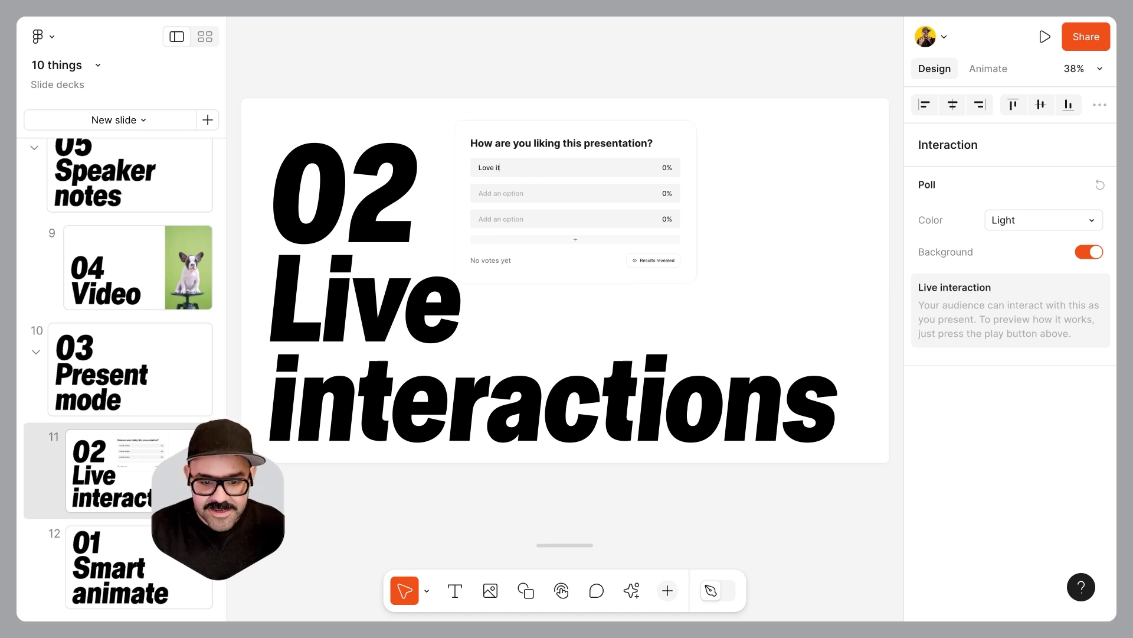
pyautogui.click(527, 193)
pyautogui.write('like it')
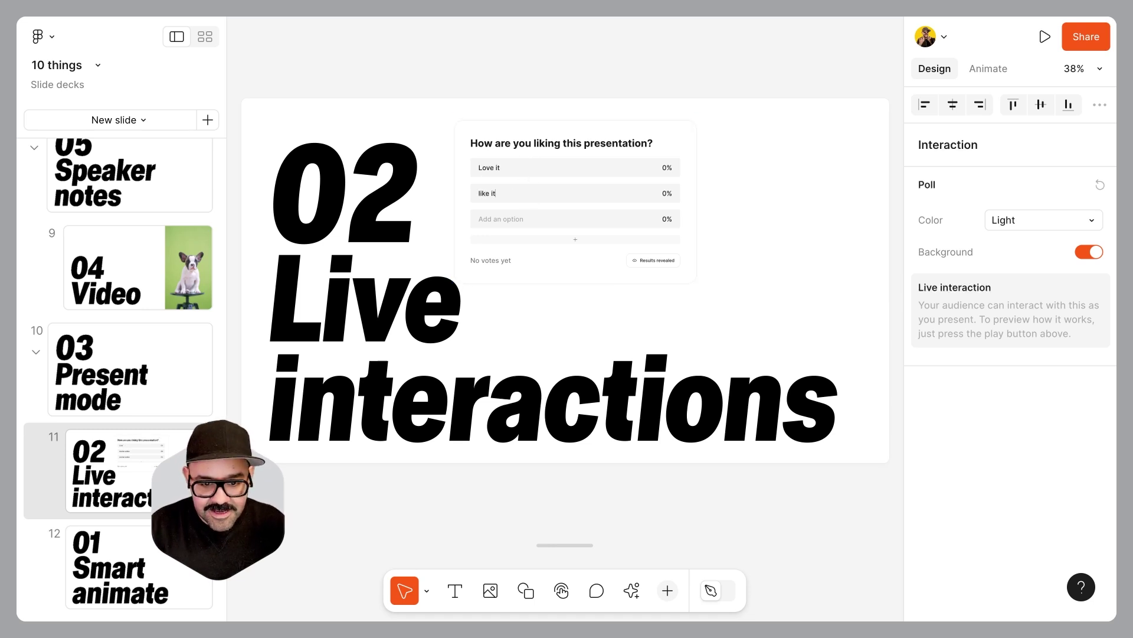
pyautogui.click(529, 219)
pyautogui.write('Its okay!')
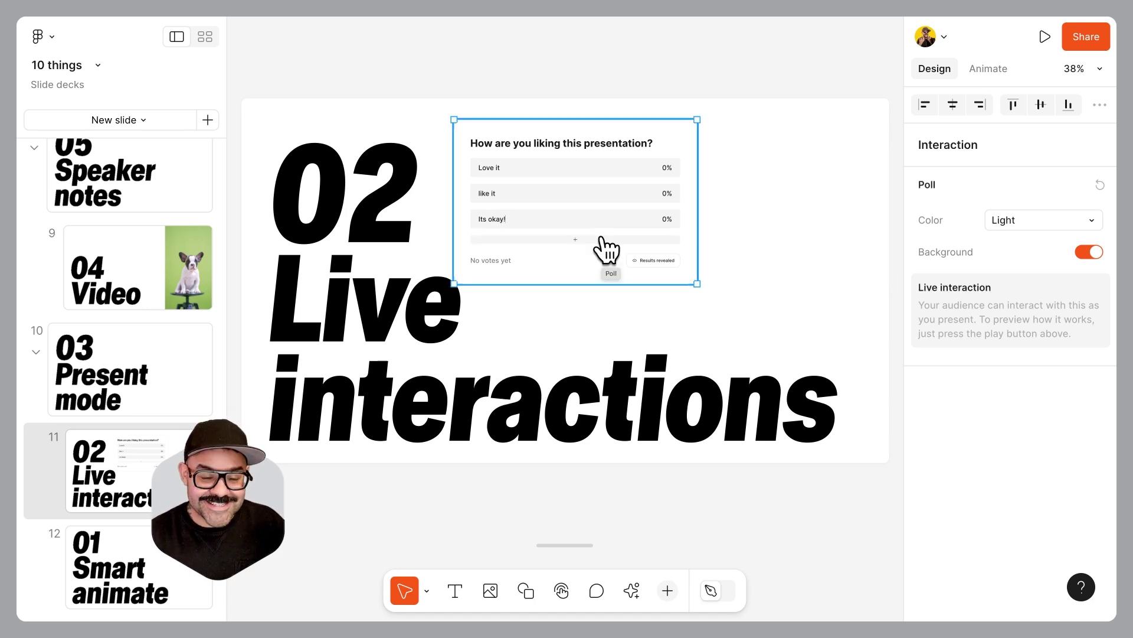
# Step: Set slide 11's background to Black and reposition the poll clear of the "02" and "Live" text
pyautogui.moveTo(577, 264); pyautogui.dragTo(544, 296)
pyautogui.click(741, 210)
pyautogui.click(788, 137)
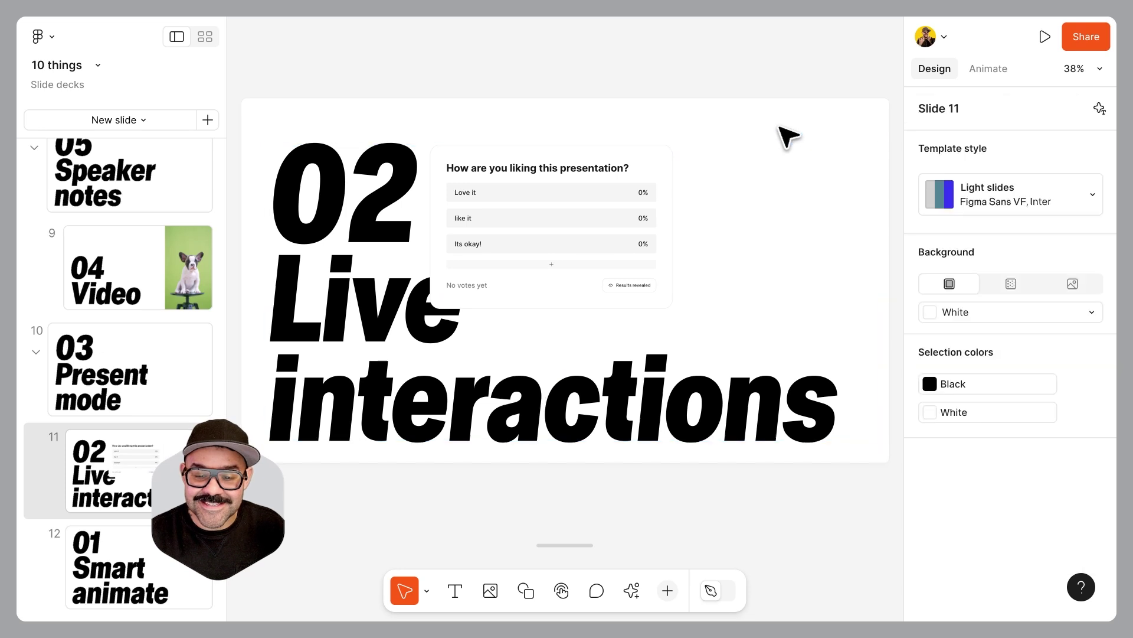
pyautogui.click(1092, 311)
pyautogui.click(711, 382)
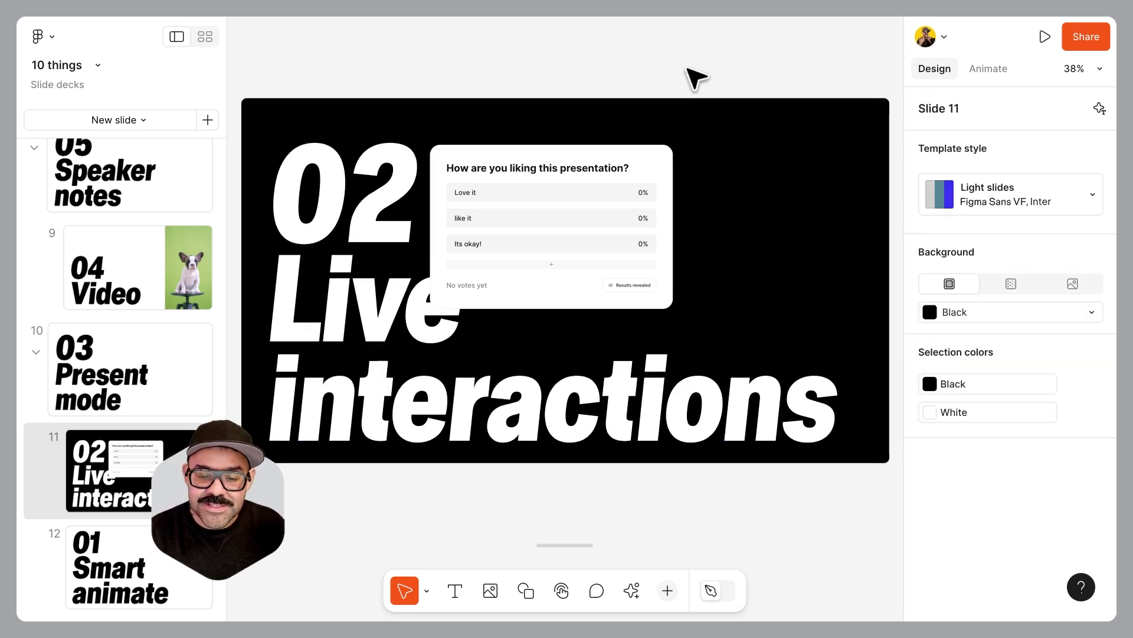
pyautogui.moveTo(668, 168); pyautogui.dragTo(724, 151)
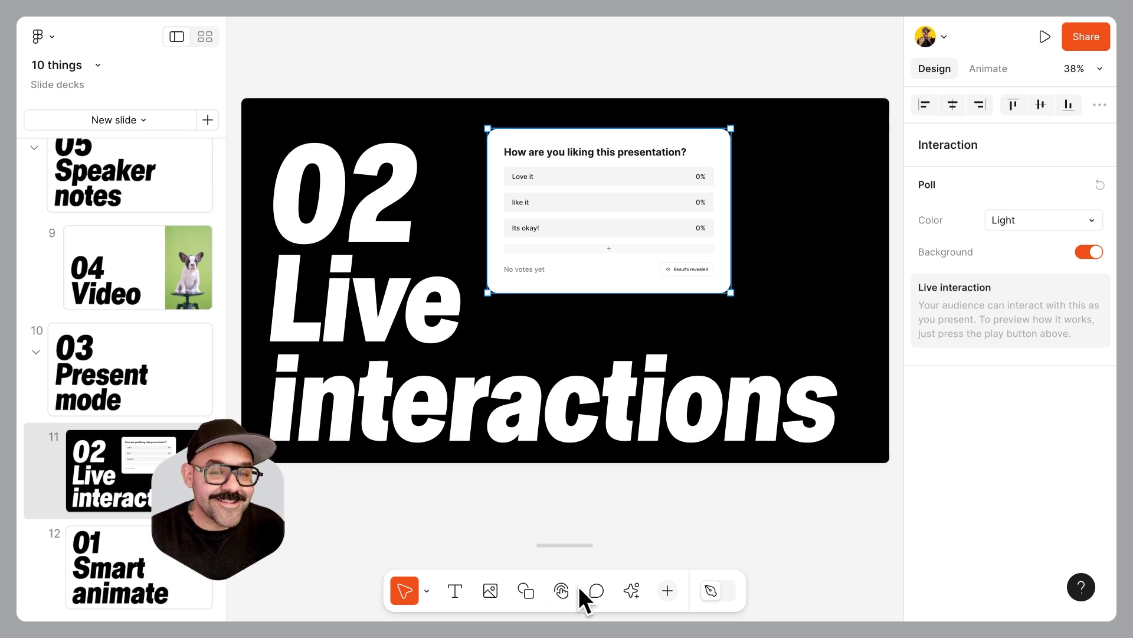
# Step: Examine the prototype connections in the App design file and insert its Page 1 prototype as a live interaction on slide 11
pyautogui.click(565, 592)
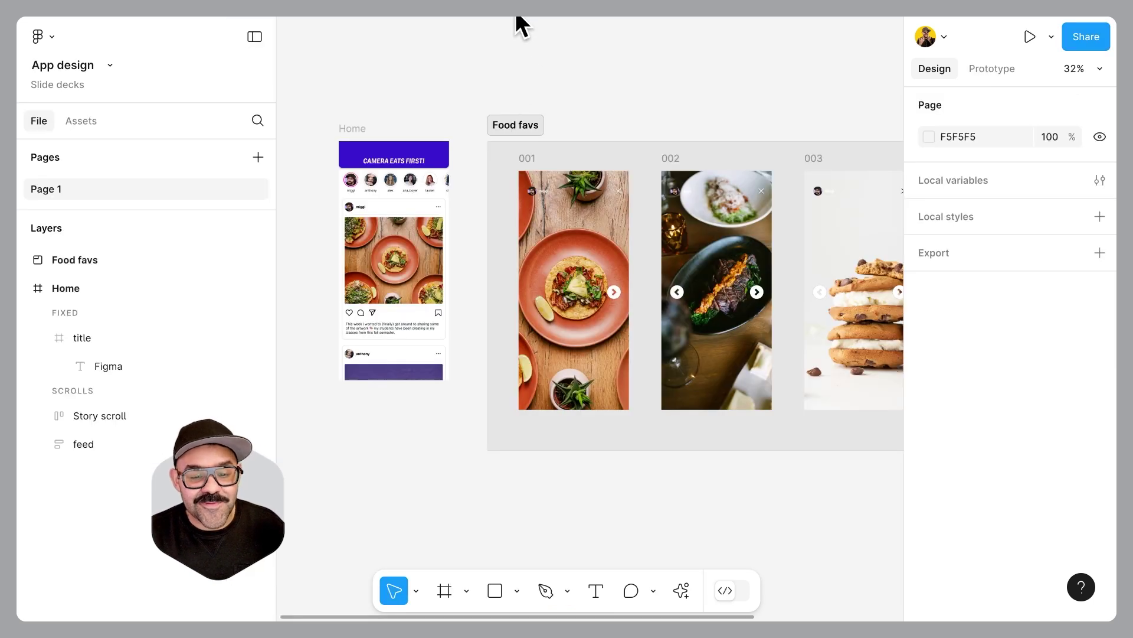
pyautogui.click(981, 70)
pyautogui.scroll(-2, 685, 105)
pyautogui.moveTo(695, 101); pyautogui.dragTo(621, 119)
pyautogui.press('space')
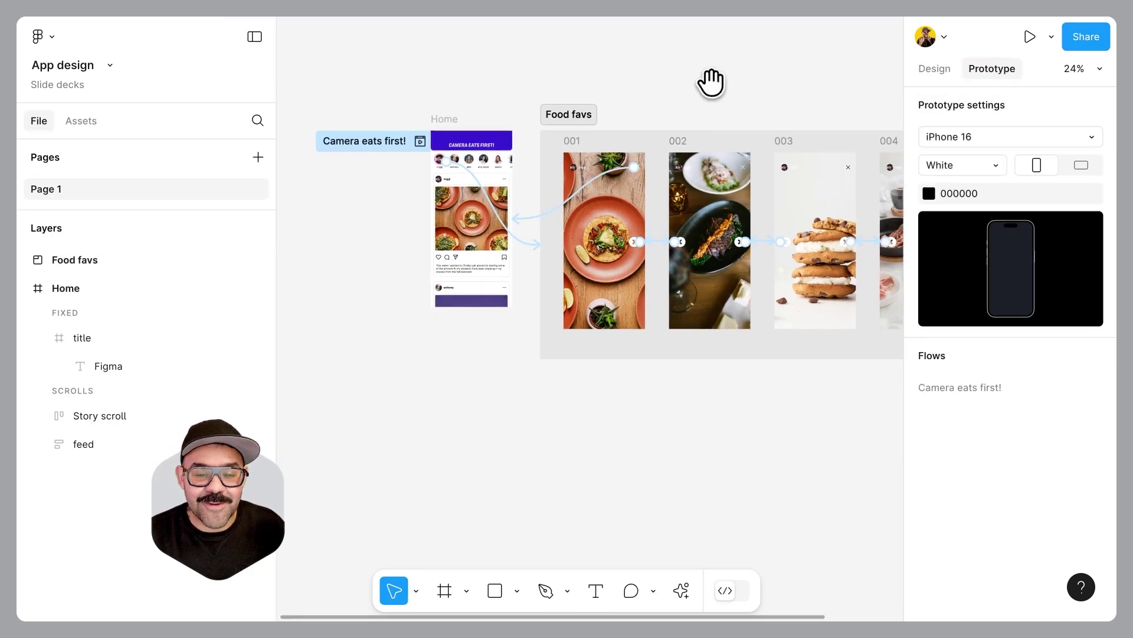
pyautogui.moveTo(748, 85); pyautogui.dragTo(684, 93)
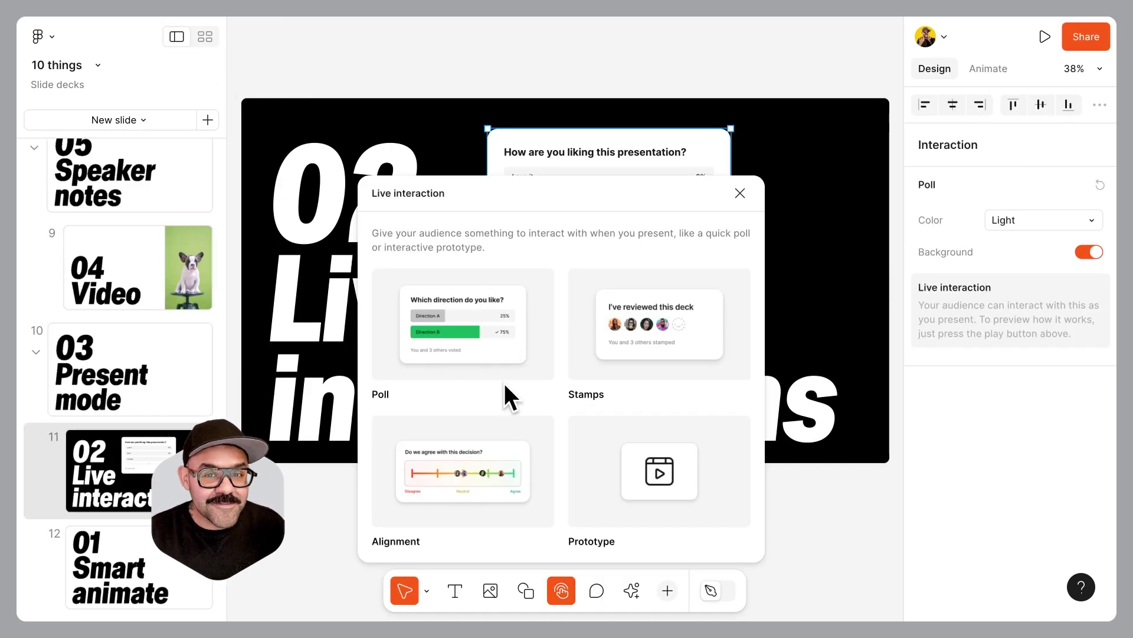
pyautogui.click(669, 477)
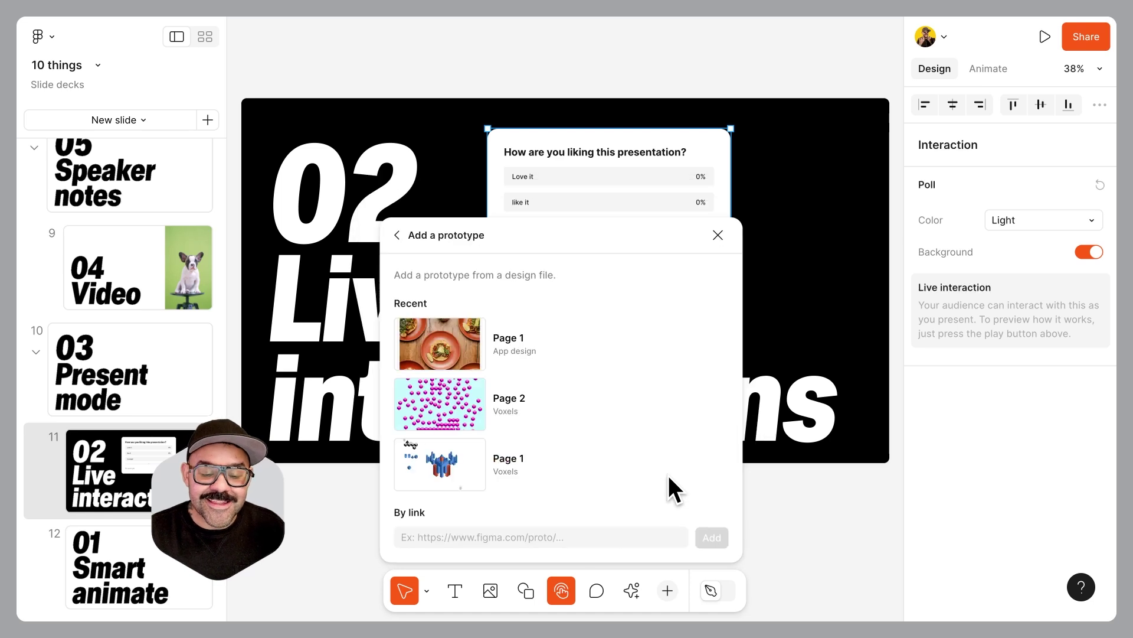
pyautogui.click(449, 334)
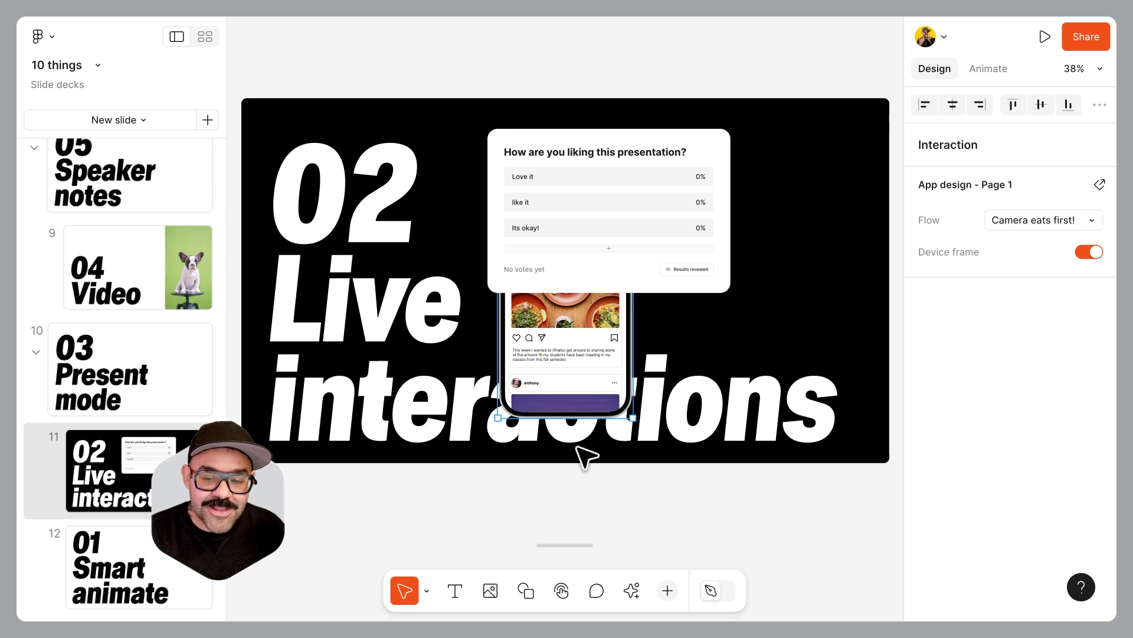
# Step: In design mode, move the phone prototype to the right of the poll at Y 104 and enlarge it to about 469 × 954
pyautogui.click(714, 591)
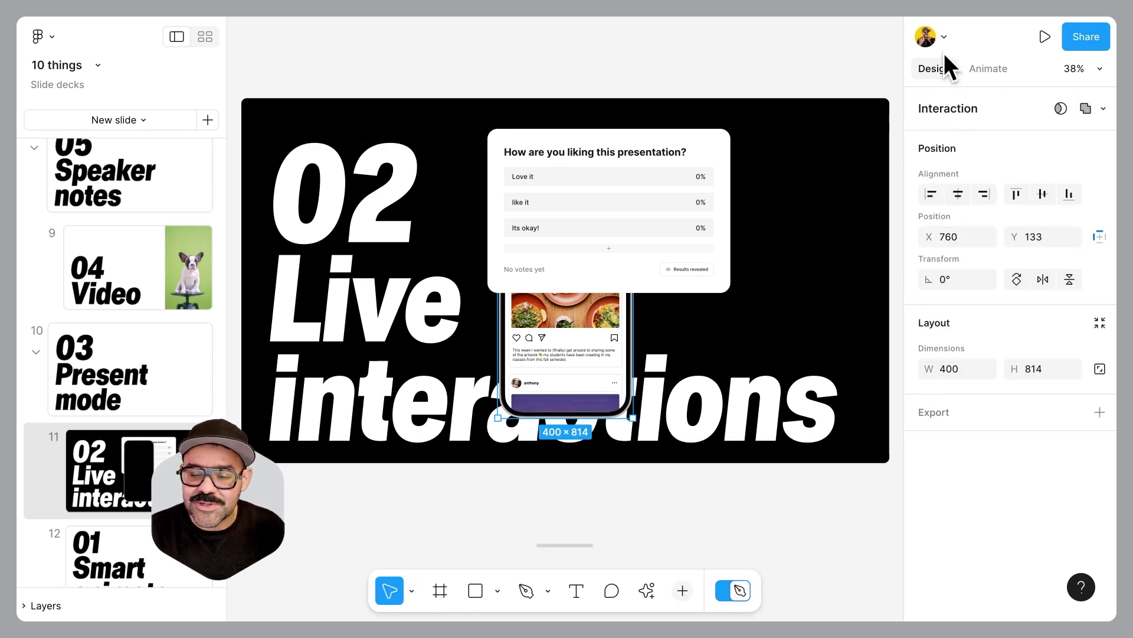
pyautogui.moveTo(940, 239); pyautogui.dragTo(1099, 194)
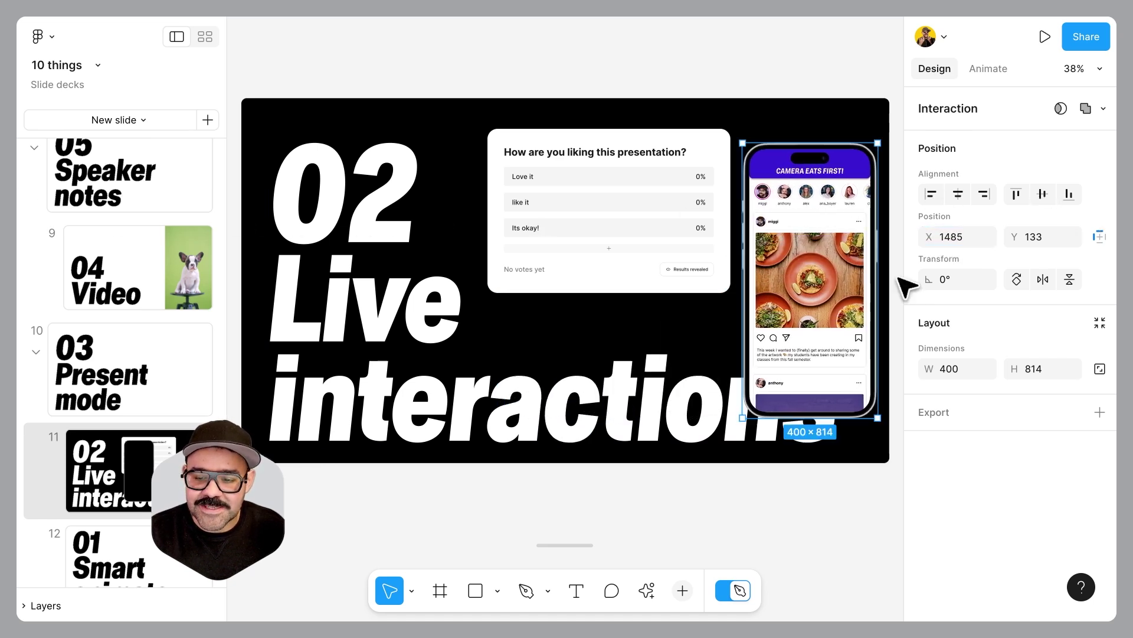
pyautogui.moveTo(1015, 237); pyautogui.dragTo(966, 212)
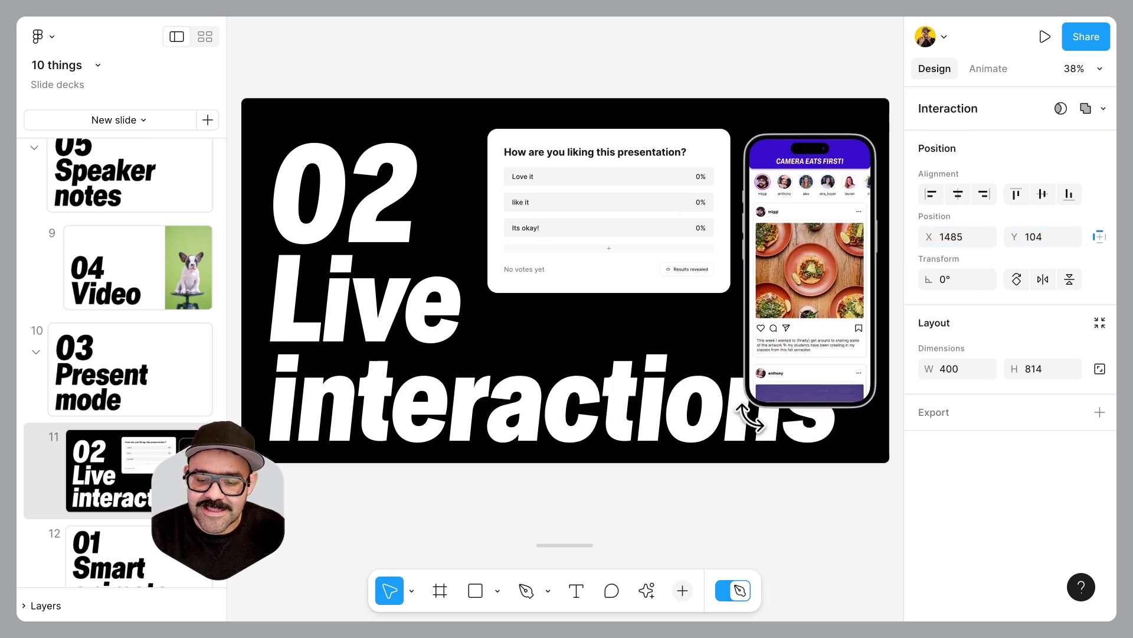
pyautogui.moveTo(744, 407); pyautogui.dragTo(719, 456)
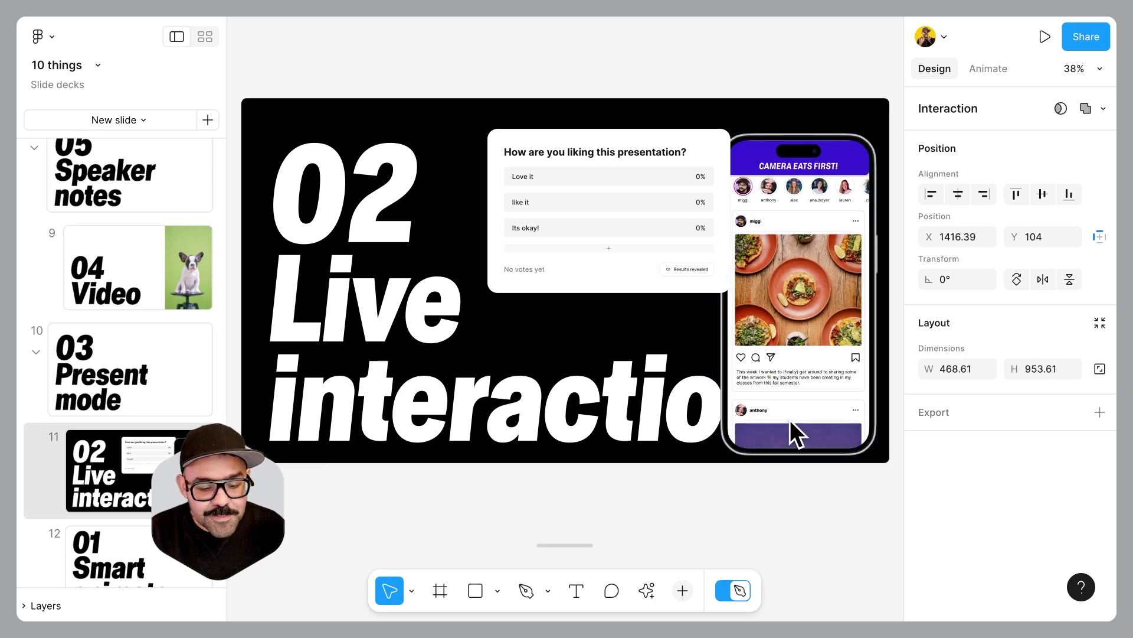
# Step: Show the slide's layers, move the poll away from the phone prototype, and reposition the prototype to X 1380, Y 87
pyautogui.click(32, 607)
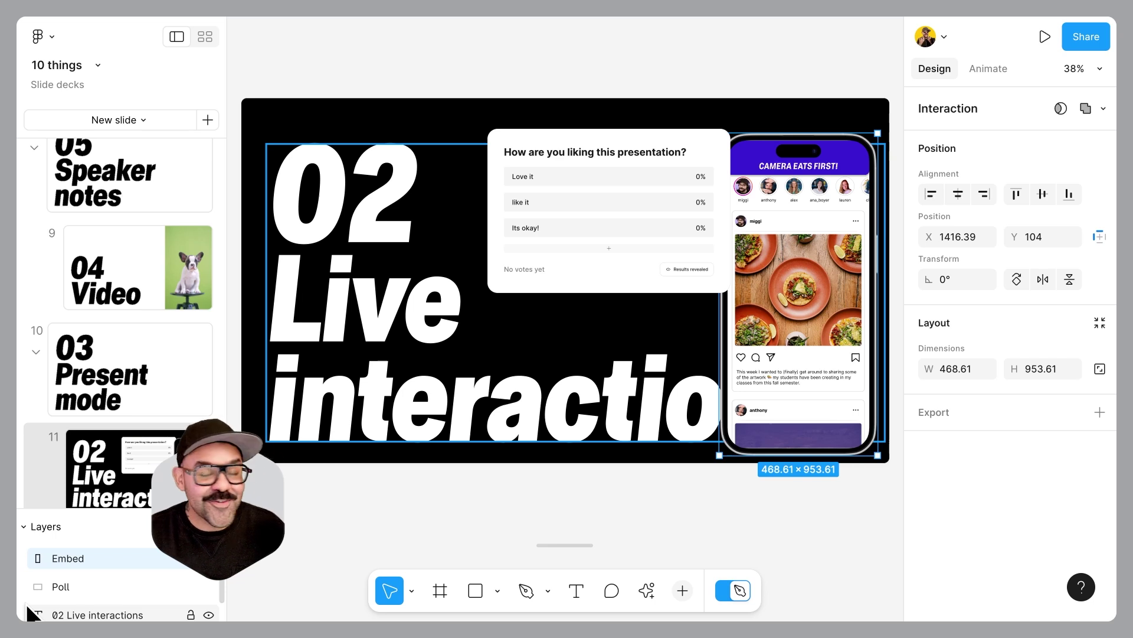
pyautogui.click(113, 560)
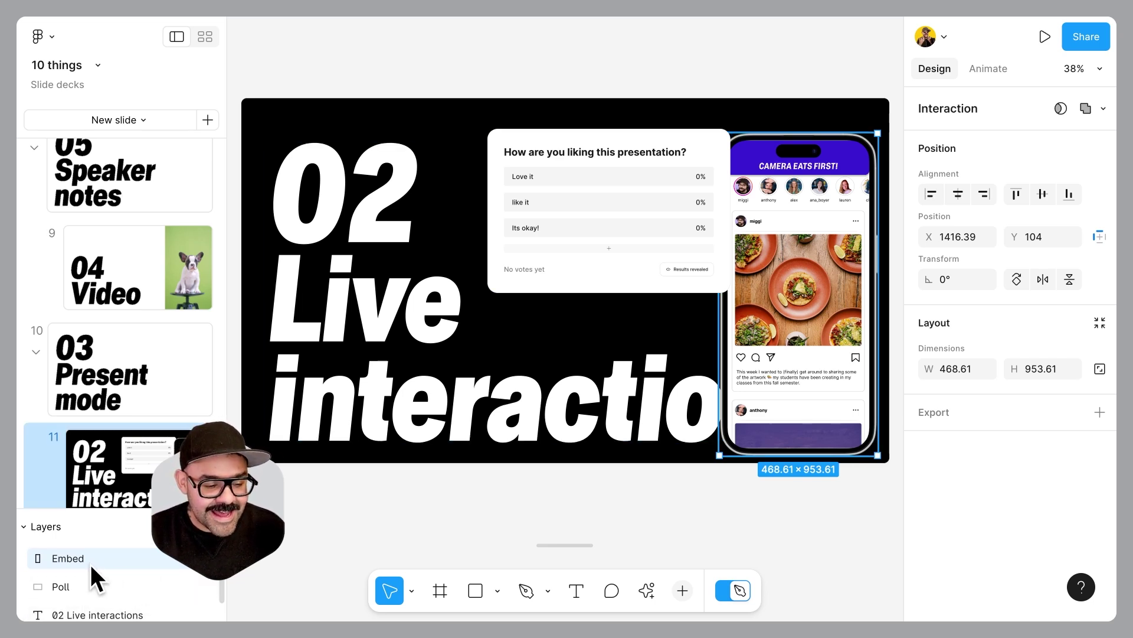
pyautogui.click(596, 277)
pyautogui.moveTo(604, 274); pyautogui.dragTo(561, 278)
pyautogui.click(763, 420)
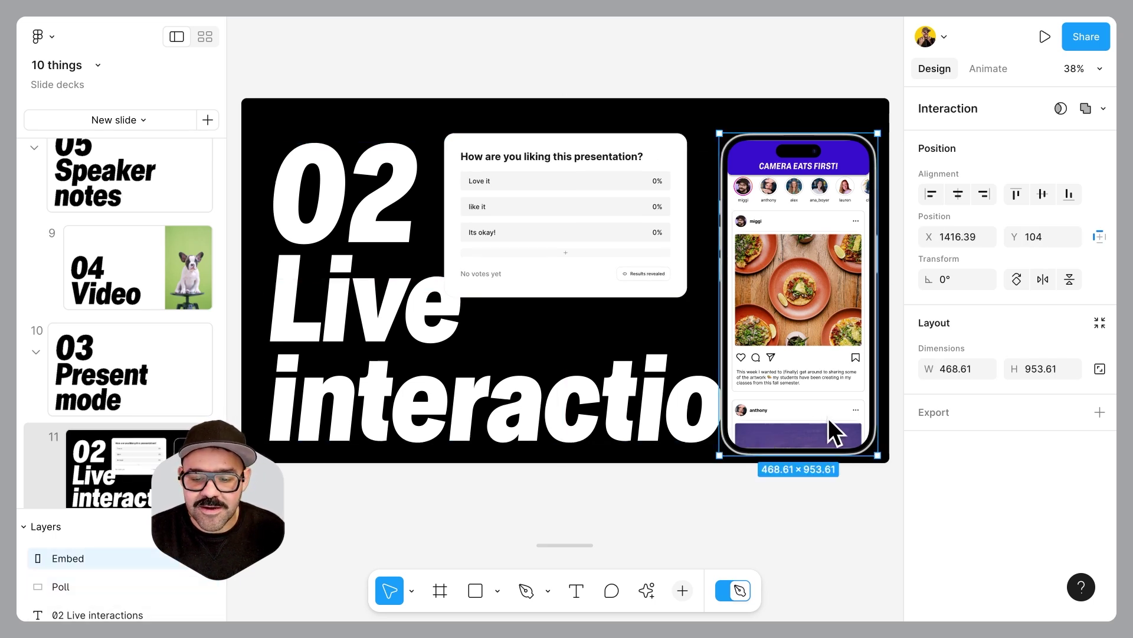
pyautogui.moveTo(1014, 236); pyautogui.dragTo(864, 237)
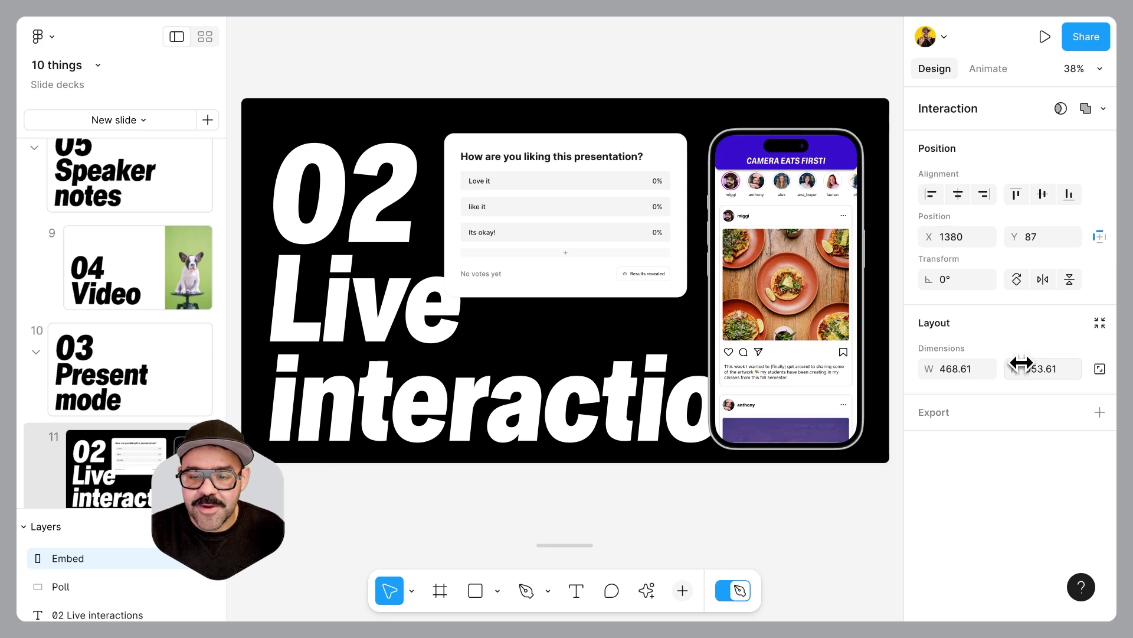
# Step: Present slide 11, vote "Love it" in the live poll, and hide and reveal the poll results
pyautogui.click(1045, 37)
pyautogui.click(895, 143)
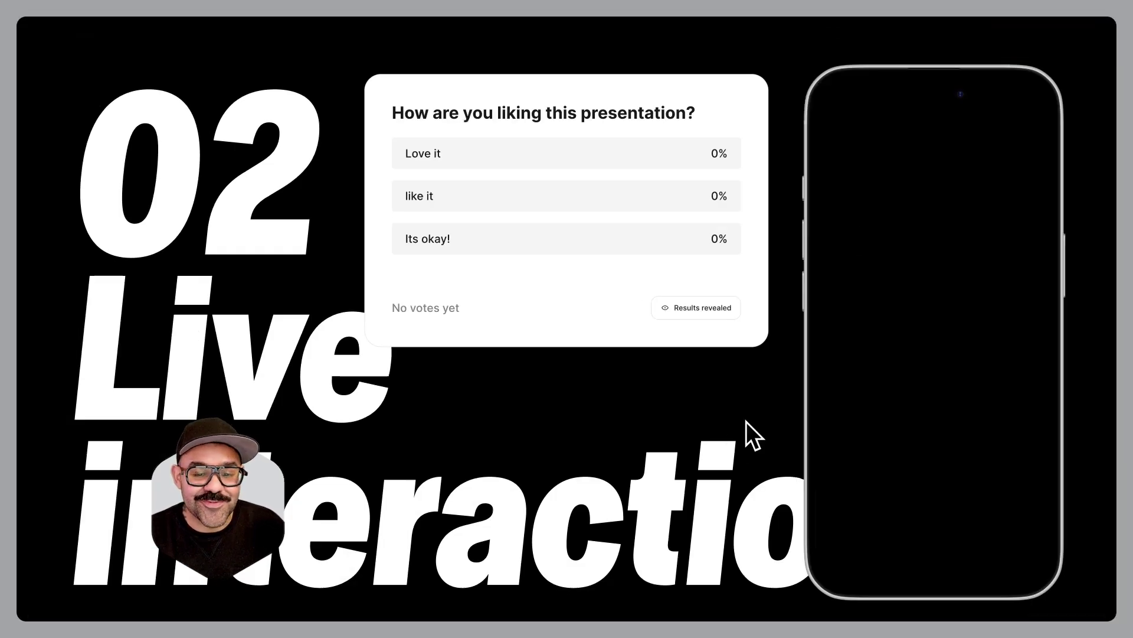
pyautogui.click(588, 154)
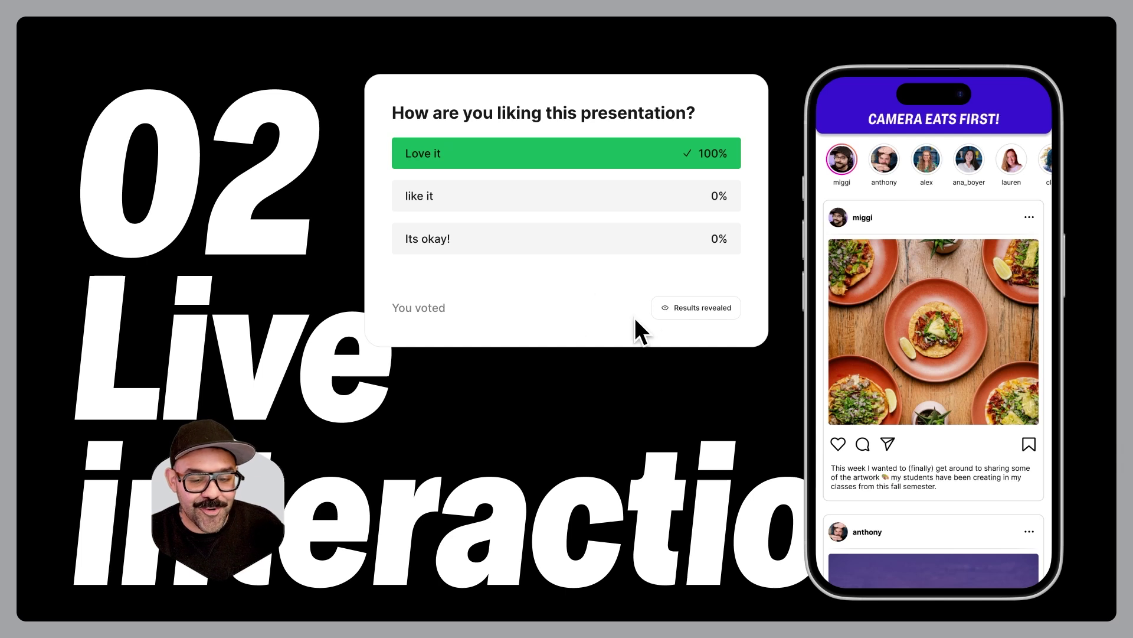
pyautogui.click(699, 309)
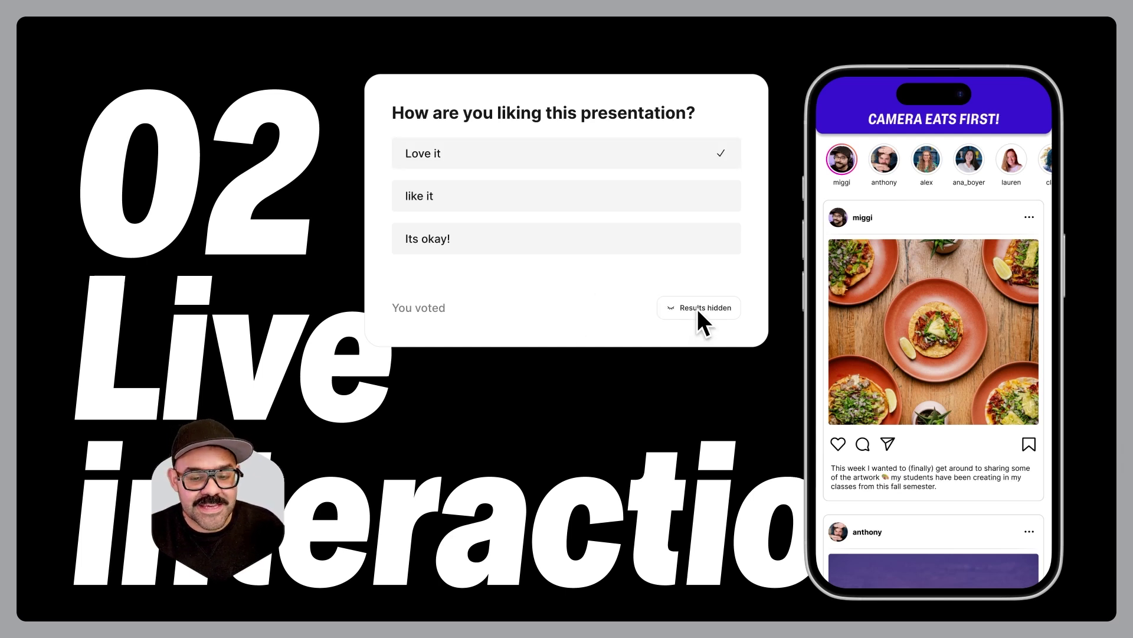
pyautogui.click(696, 307)
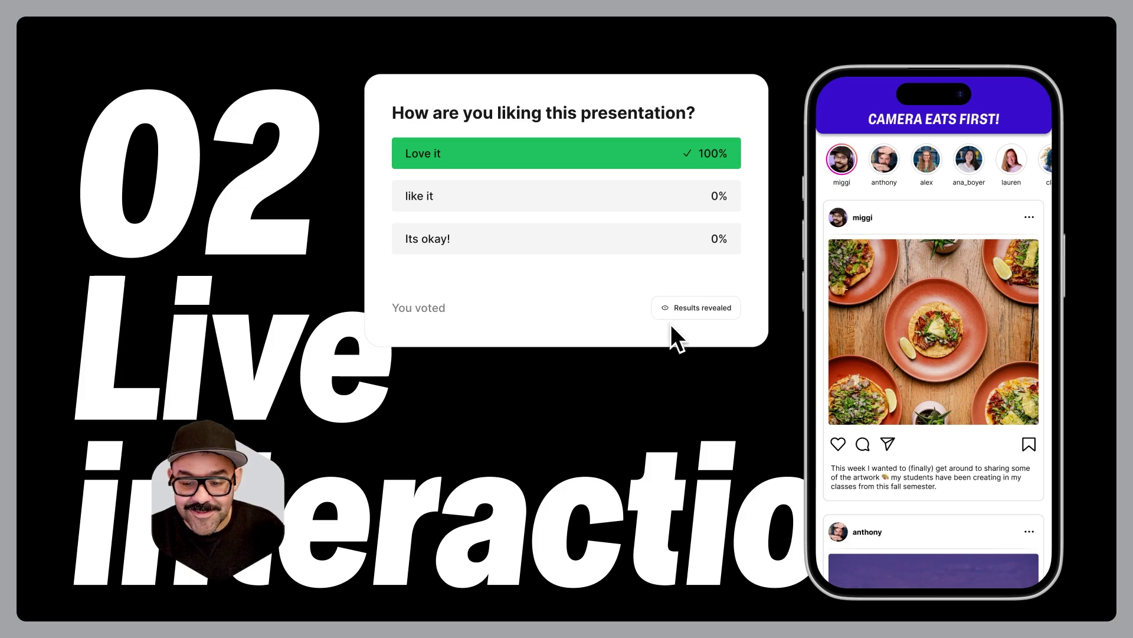
# Step: Try the embedded phone prototype by scrolling its feed, opening a story, advancing through its photos and closing it, and exit the presentation
pyautogui.moveTo(915, 428); pyautogui.dragTo(956, 308)
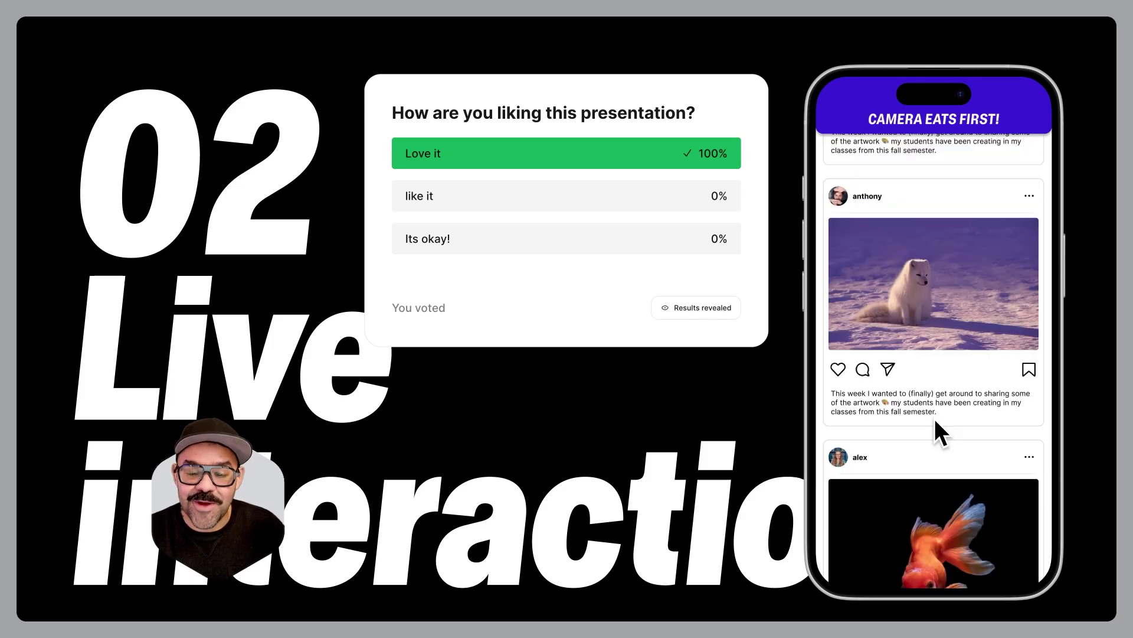
pyautogui.scroll(10, 934, 418)
pyautogui.click(891, 253)
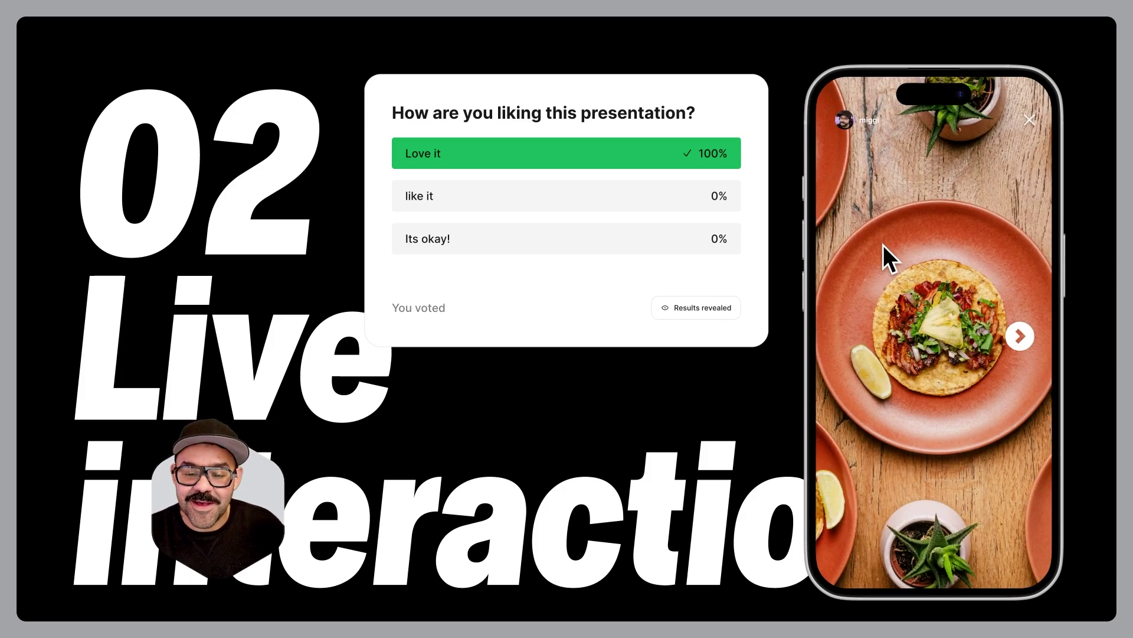
pyautogui.click(1018, 338)
pyautogui.click(1016, 337)
pyautogui.click(1016, 339)
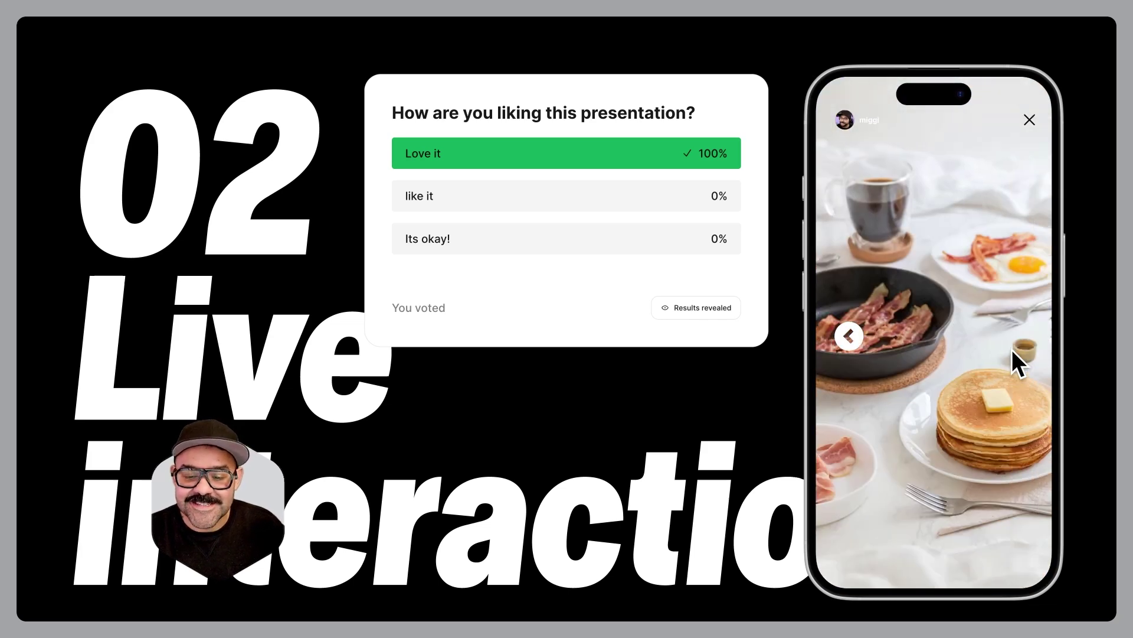
pyautogui.click(1030, 118)
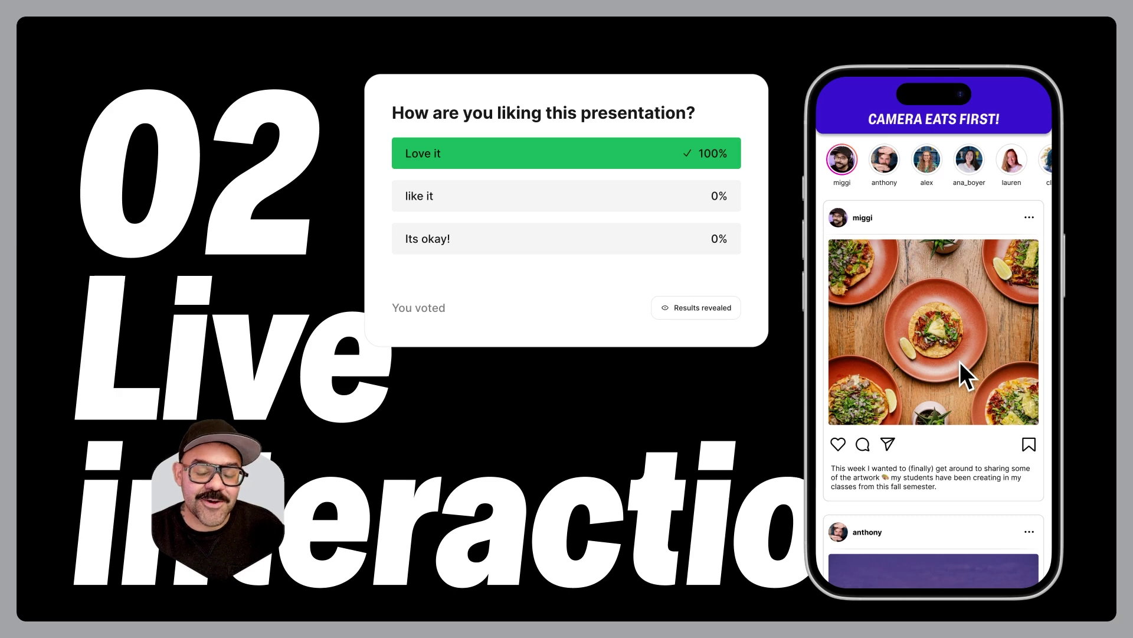
pyautogui.scroll(-5, 980, 331)
pyautogui.scroll(5, 956, 372)
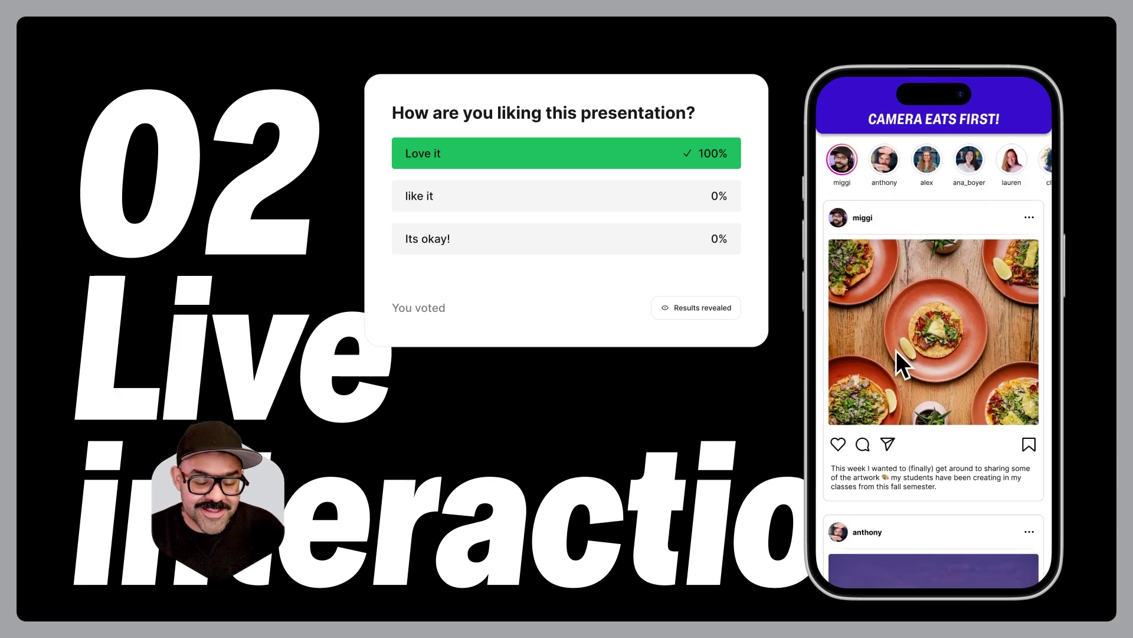
pyautogui.press('Escape')
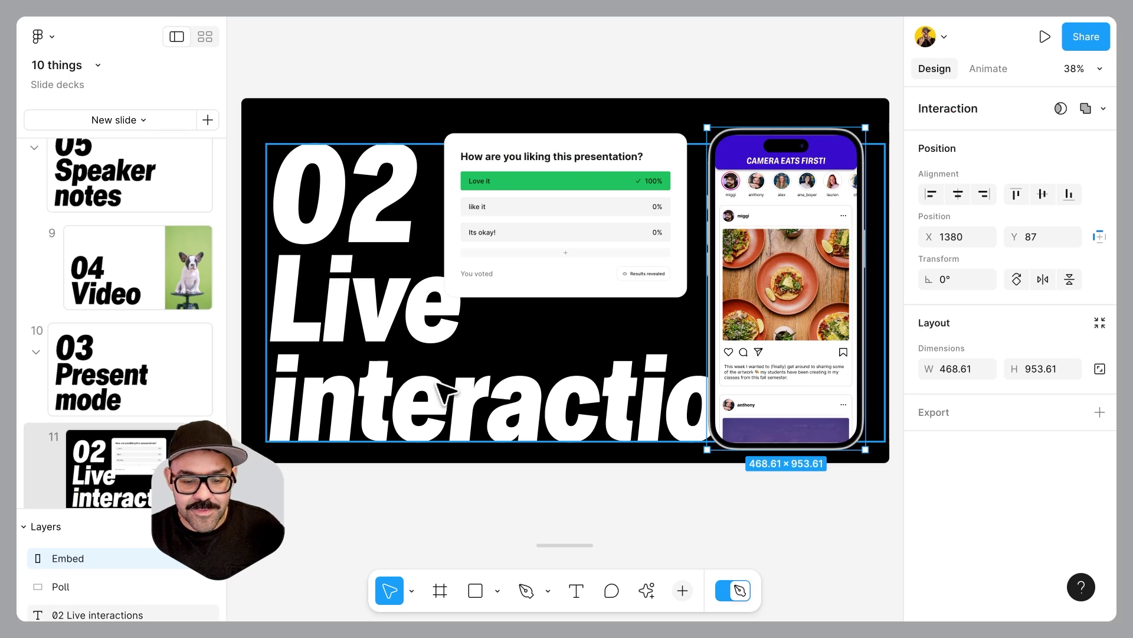
# Step: Switch to grid view and duplicate the "01 Smart animate" slide three times
pyautogui.scroll(-2, 140, 437)
pyautogui.click(152, 450)
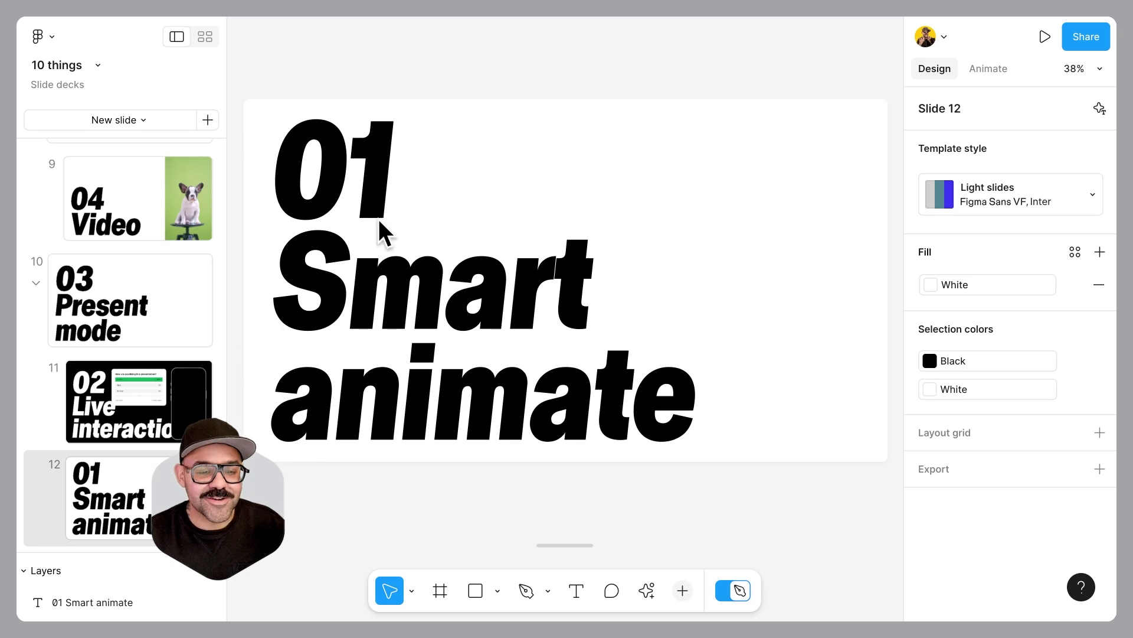
pyautogui.click(204, 37)
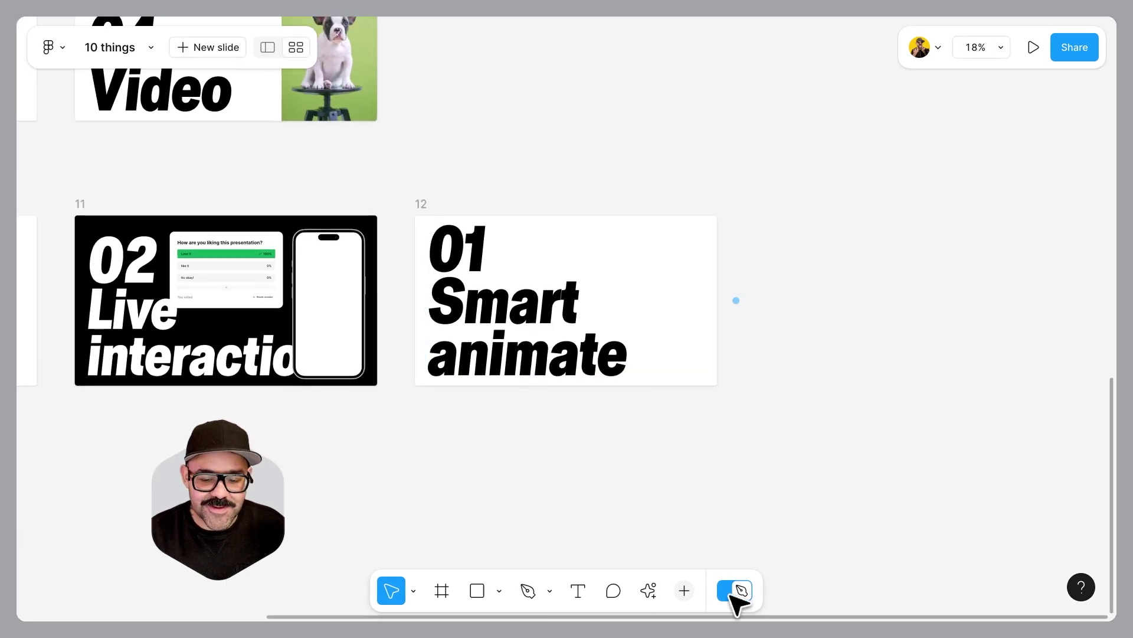
pyautogui.moveTo(767, 480); pyautogui.dragTo(555, 478)
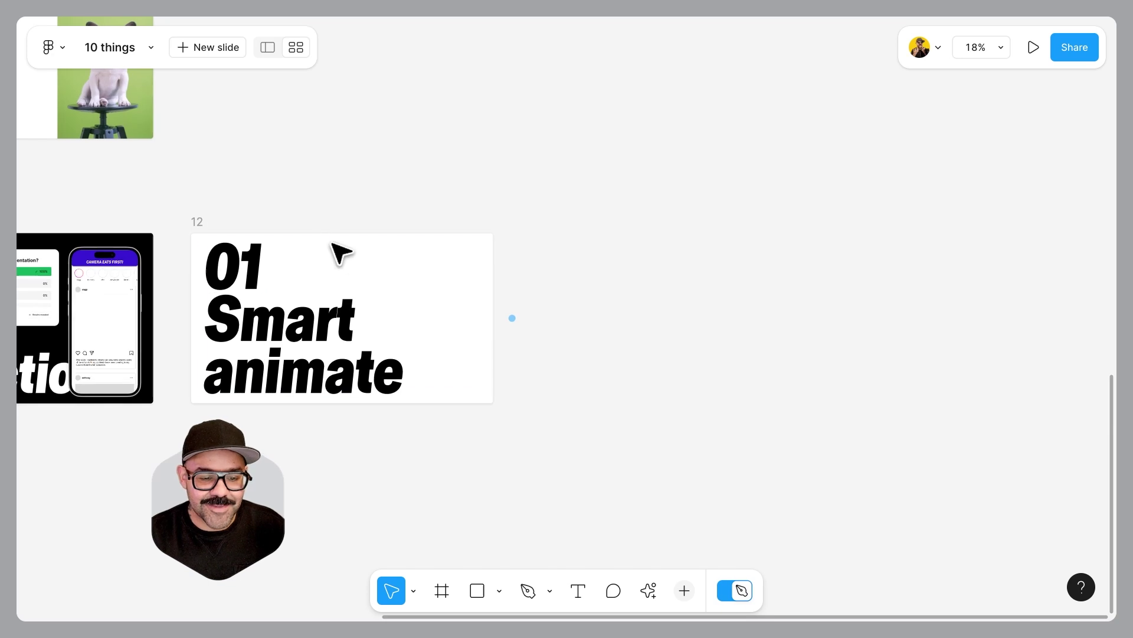
pyautogui.click(235, 231)
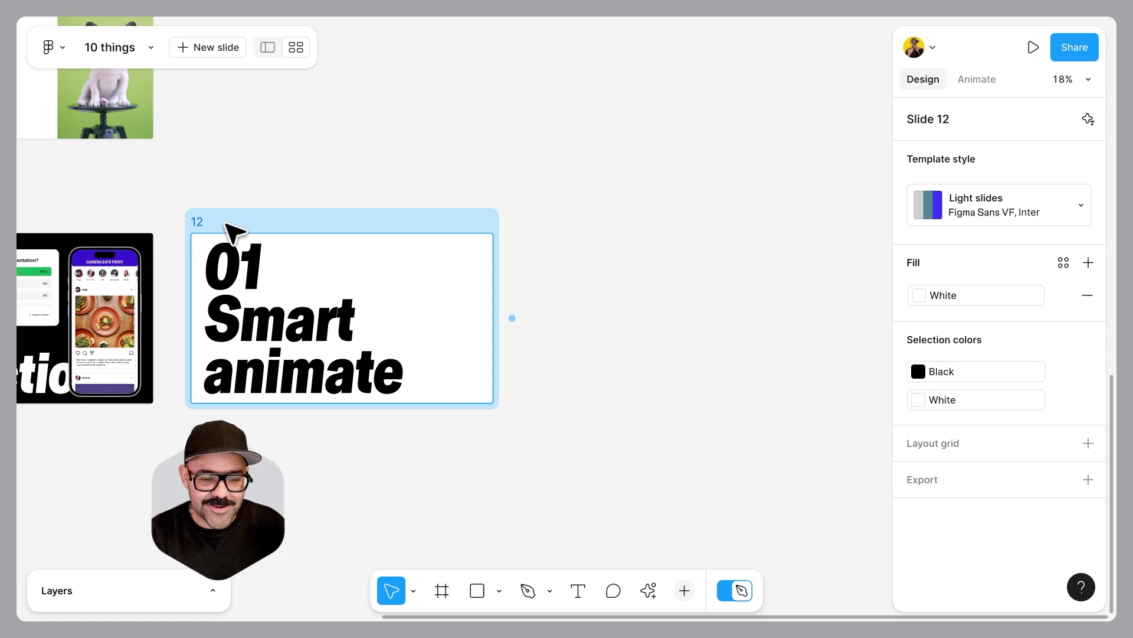
pyautogui.scroll(-2, 230, 229)
pyautogui.hotkey('ctrl', 'd')
pyautogui.hotkey('ctrl', 'd')
pyautogui.hotkey('ctrl', 'd')
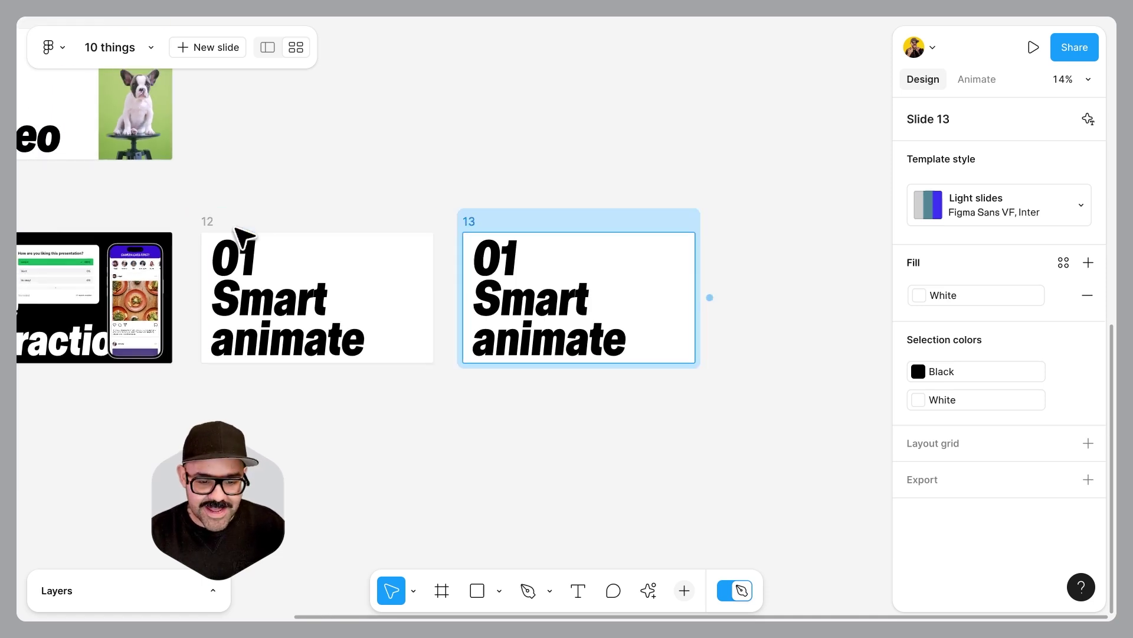
# Step: Select slides 12 to 15 together and move them to a new row beneath the "03 Present mode" slide
pyautogui.hscroll(3, 322, 230)
pyautogui.scroll(-4, 416, 224)
pyautogui.keyDown('shift'); pyautogui.click(303, 227); pyautogui.keyUp('shift')
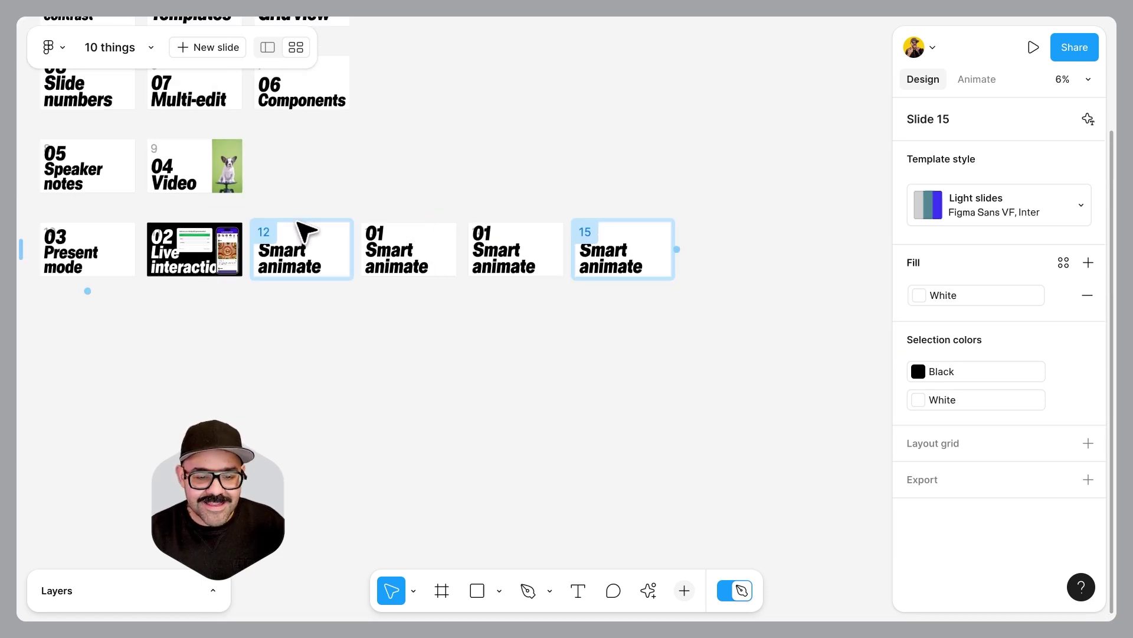
pyautogui.keyDown('shift'); pyautogui.click(396, 233); pyautogui.keyUp('shift')
pyautogui.keyDown('shift'); pyautogui.click(509, 248); pyautogui.keyUp('shift')
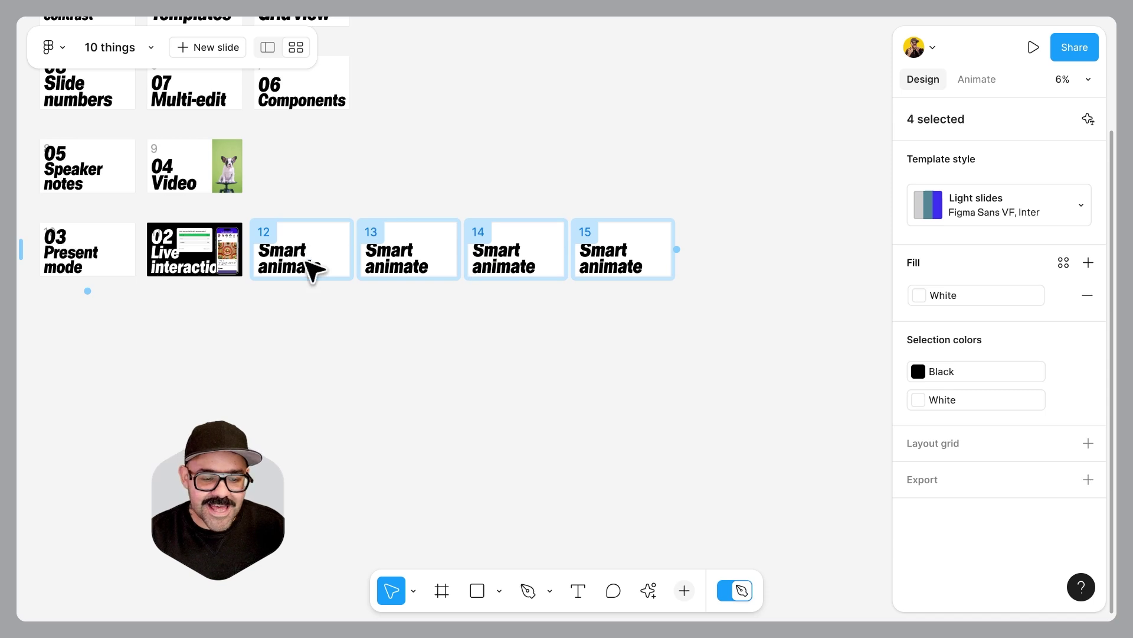
pyautogui.moveTo(312, 268); pyautogui.dragTo(142, 322)
pyautogui.hscroll(-3, 383, 239)
pyautogui.scroll(3, 301, 336)
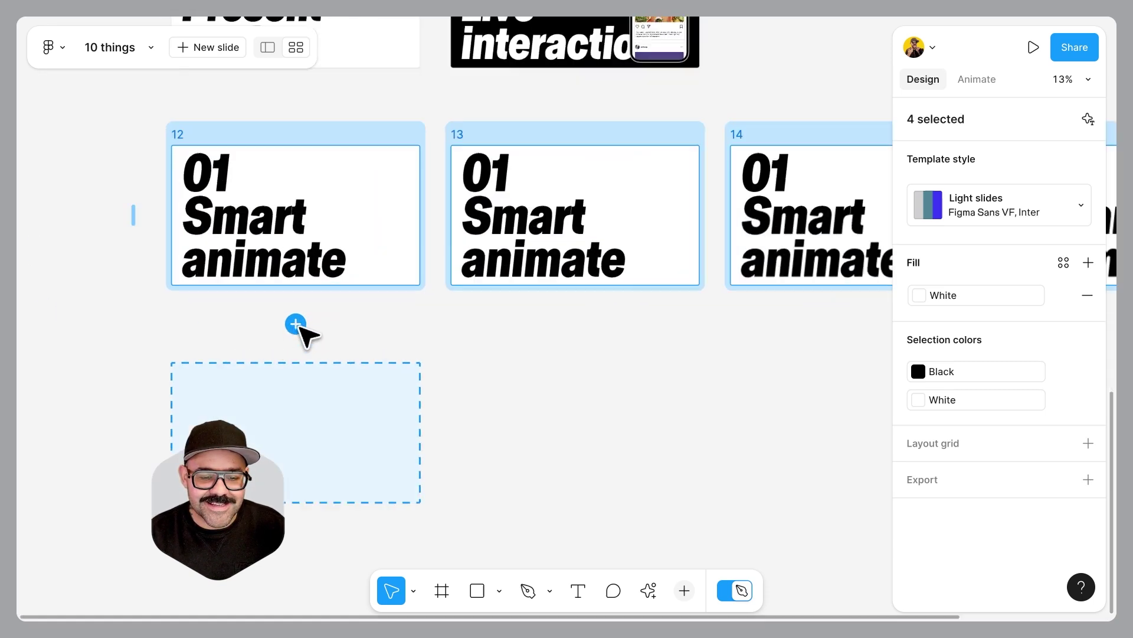
# Step: Move slide 12's title straight down past the slide's lower edge to leave the slide blank
pyautogui.scroll(3, 304, 334)
pyautogui.click(504, 336)
pyautogui.scroll(3, 407, 370)
pyautogui.click(307, 269)
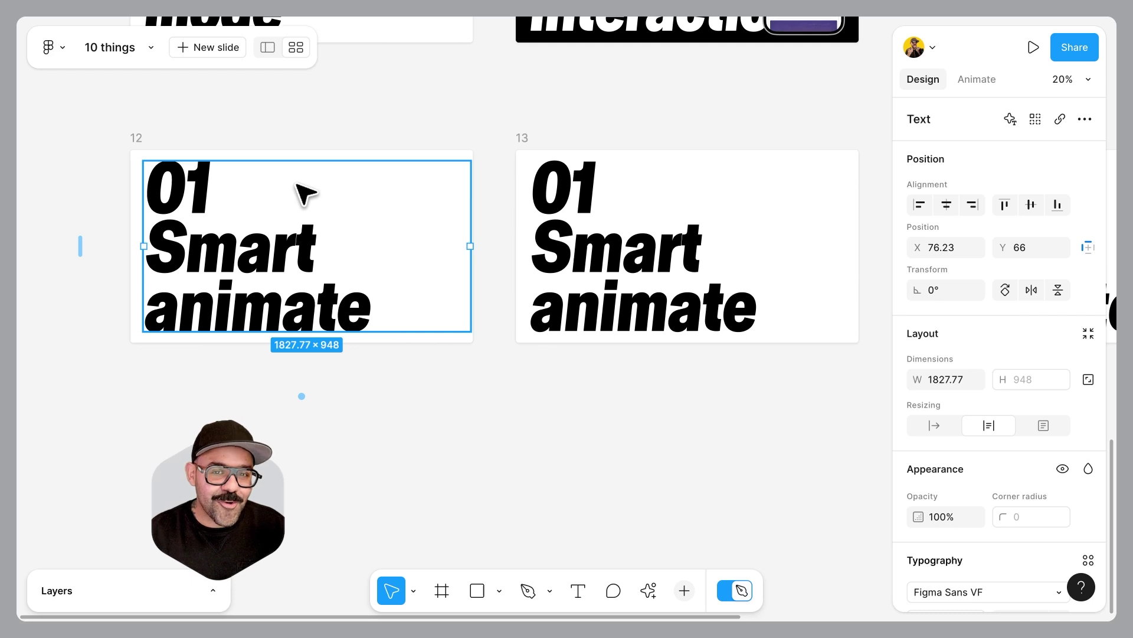
pyautogui.moveTo(296, 183); pyautogui.dragTo(281, 374)
# Step: Lower slide 13's title to Y 792 so only "01" shows, and slide 14's title so only "01 Smart" shows
pyautogui.moveTo(577, 450); pyautogui.dragTo(430, 447)
pyautogui.click(419, 227)
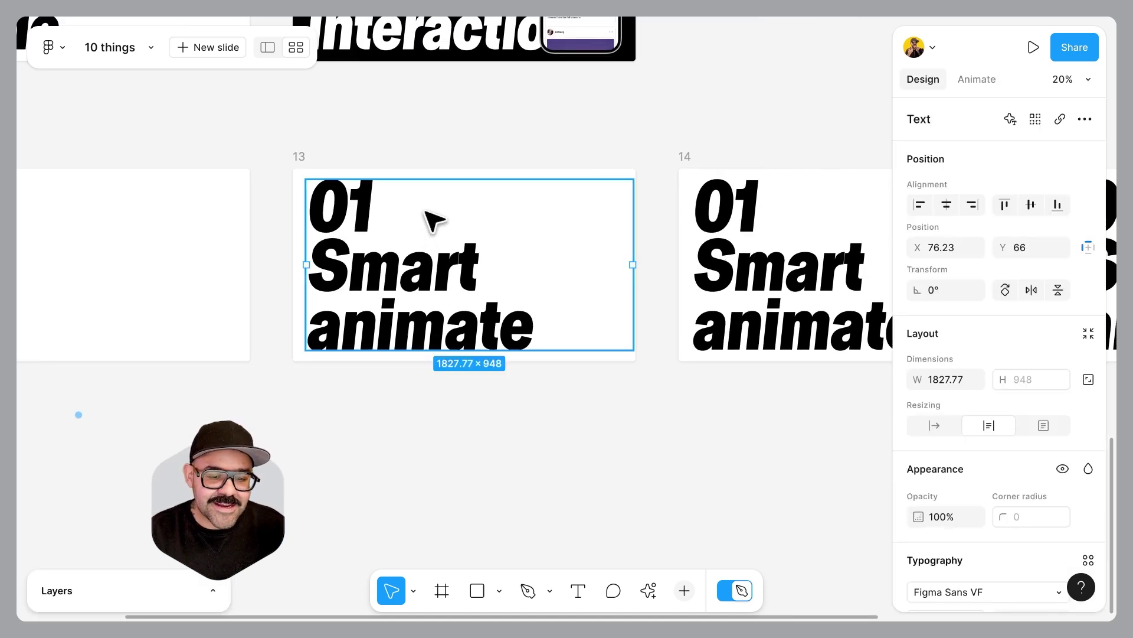
pyautogui.moveTo(426, 208); pyautogui.dragTo(427, 341)
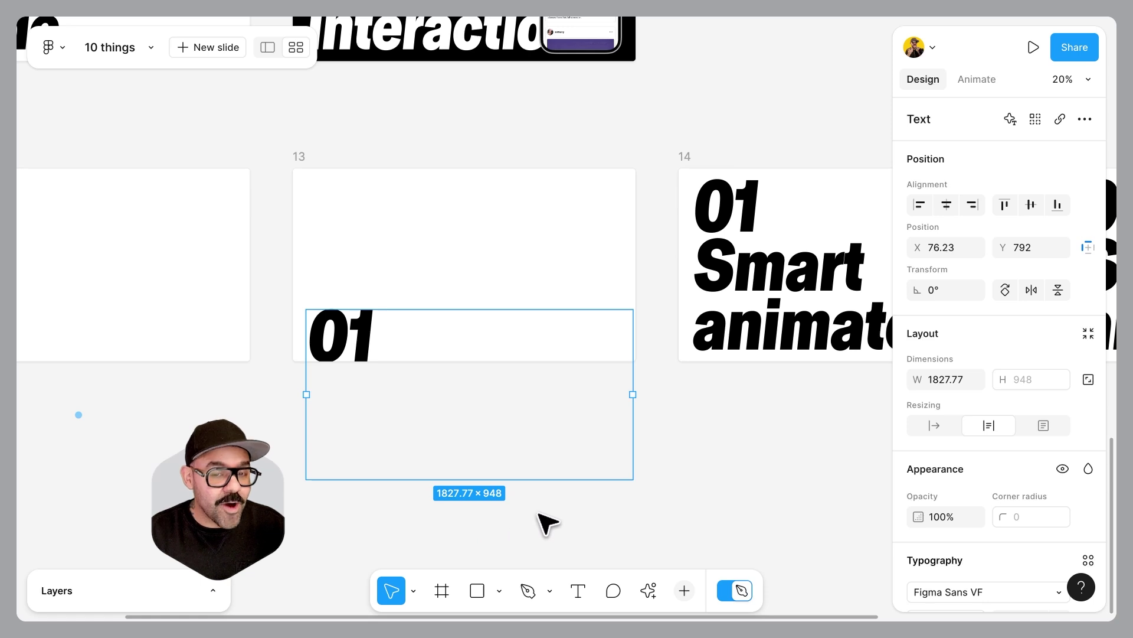
pyautogui.click(804, 486)
pyautogui.moveTo(805, 485); pyautogui.dragTo(539, 489)
pyautogui.click(531, 254)
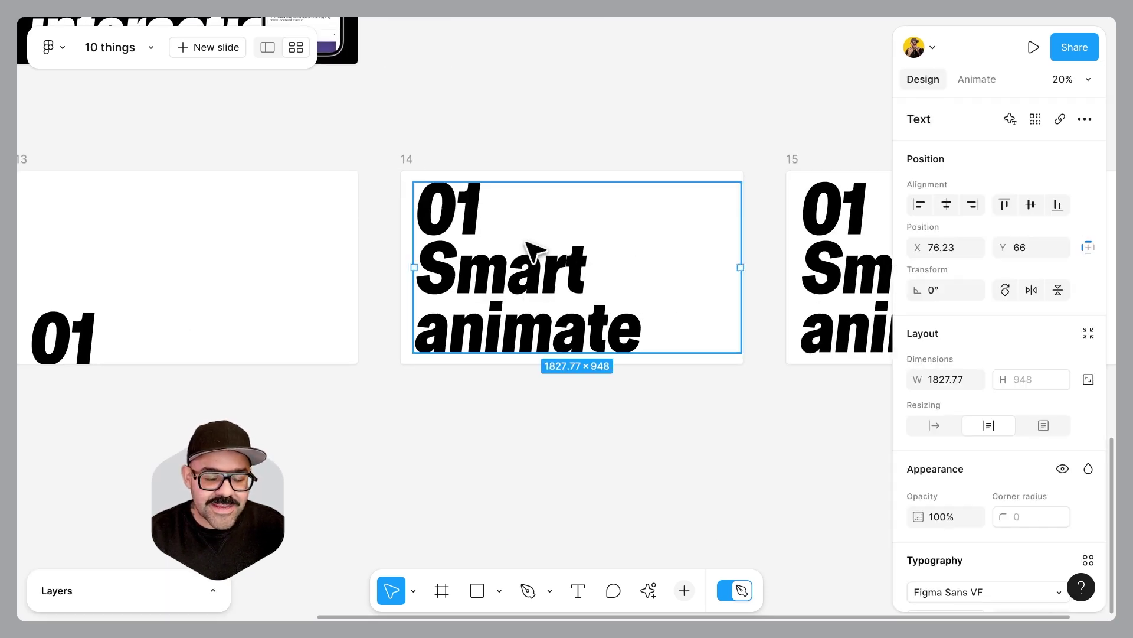
pyautogui.moveTo(526, 242); pyautogui.dragTo(527, 318)
pyautogui.click(665, 496)
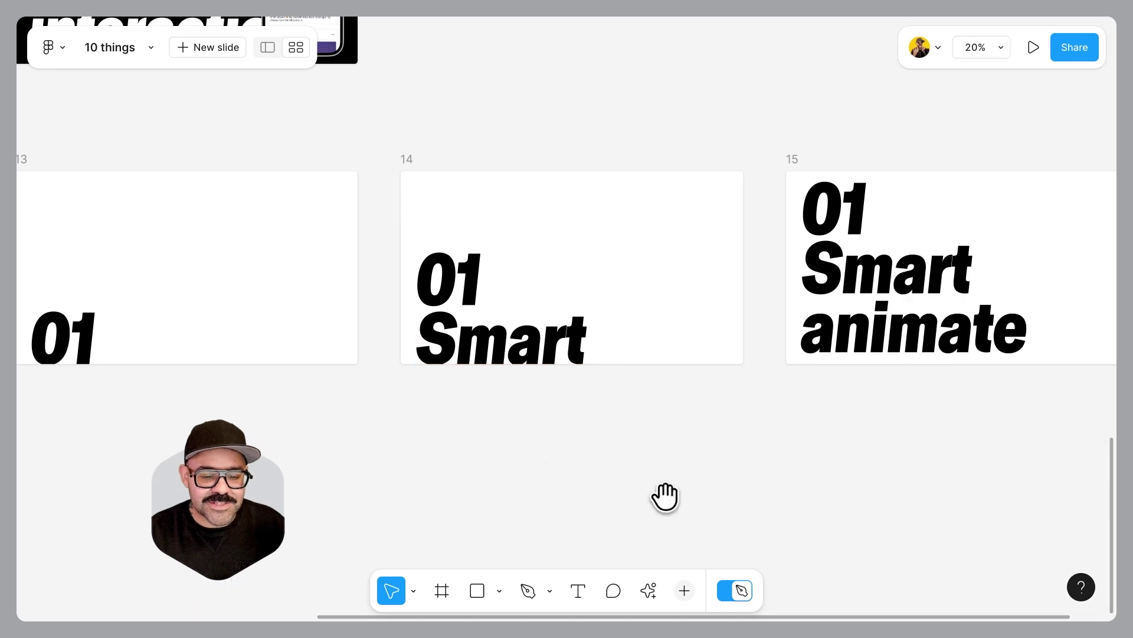
pyautogui.moveTo(665, 496); pyautogui.dragTo(506, 455)
pyautogui.click(621, 277)
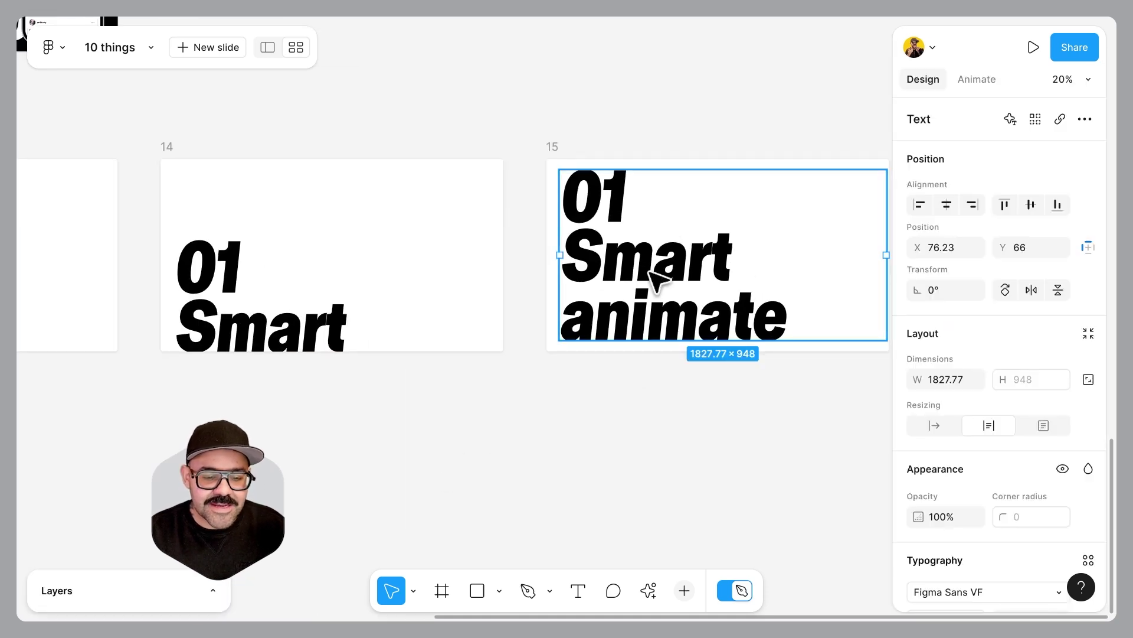
pyautogui.click(587, 445)
# Step: Select slides 12 to 15 and set their slide transition style to Smart animate
pyautogui.scroll(-5, 587, 446)
pyautogui.moveTo(559, 463); pyautogui.dragTo(701, 374)
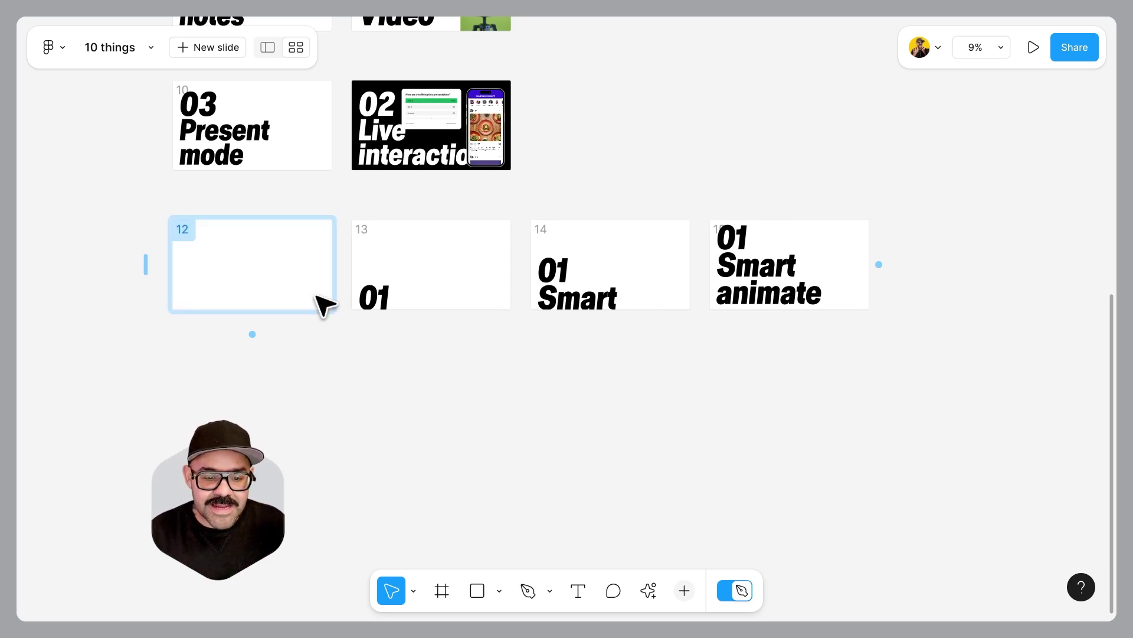
pyautogui.click(322, 265)
pyautogui.keyDown('shift'); pyautogui.click(431, 263); pyautogui.keyUp('shift')
pyautogui.keyDown('shift'); pyautogui.click(599, 264); pyautogui.keyUp('shift')
pyautogui.keyDown('shift'); pyautogui.click(803, 242); pyautogui.keyUp('shift')
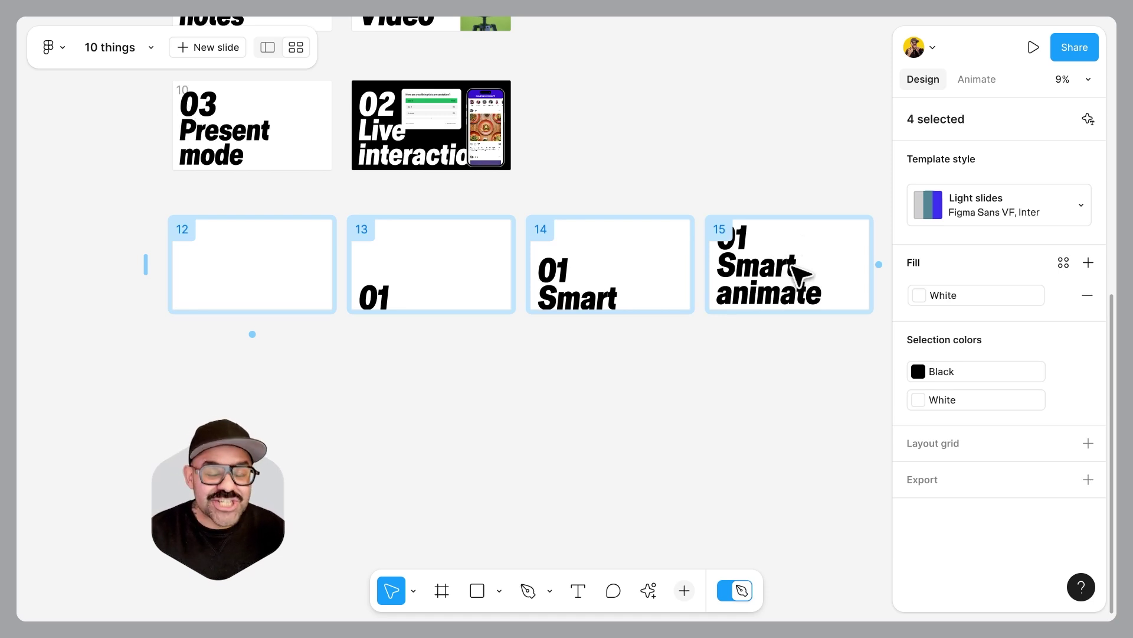
pyautogui.hotkey('alt', '9')
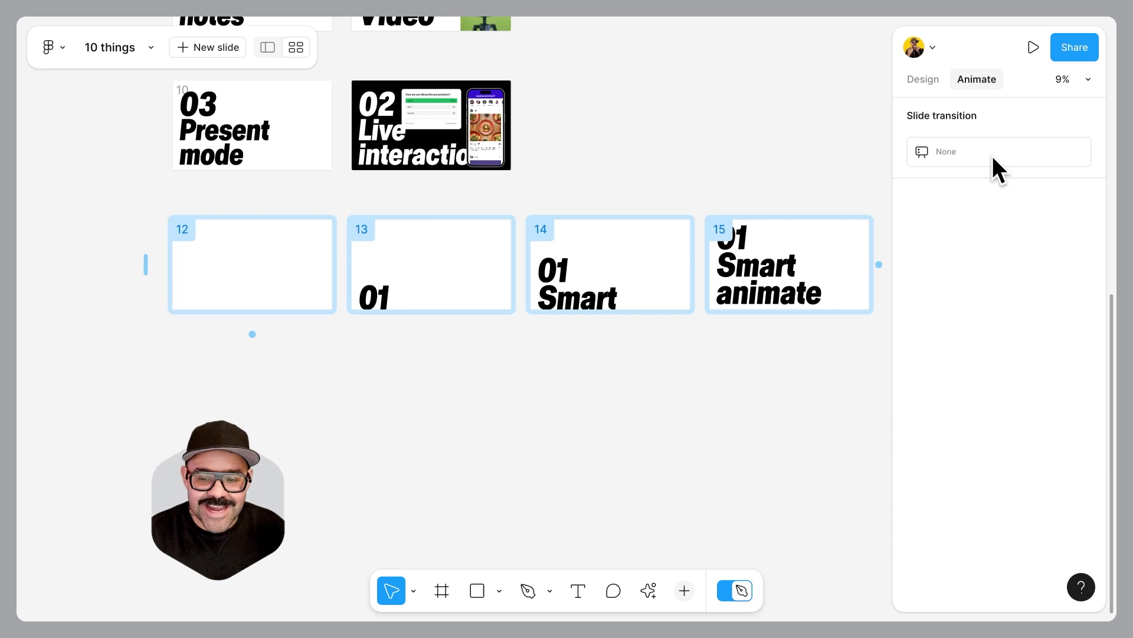
pyautogui.click(1007, 153)
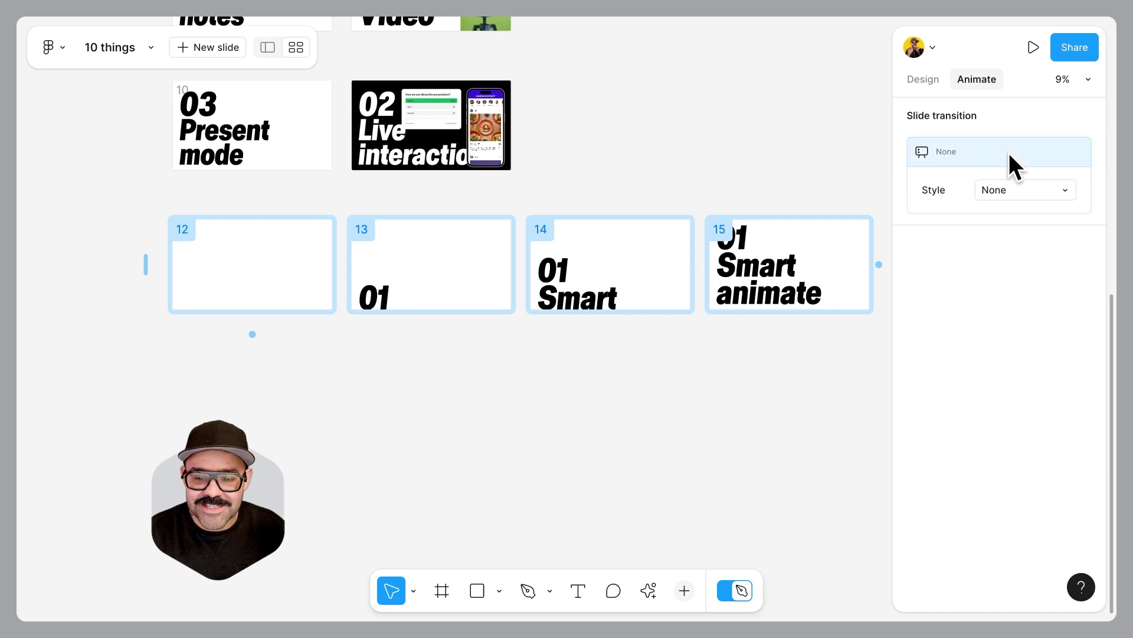
pyautogui.click(1010, 190)
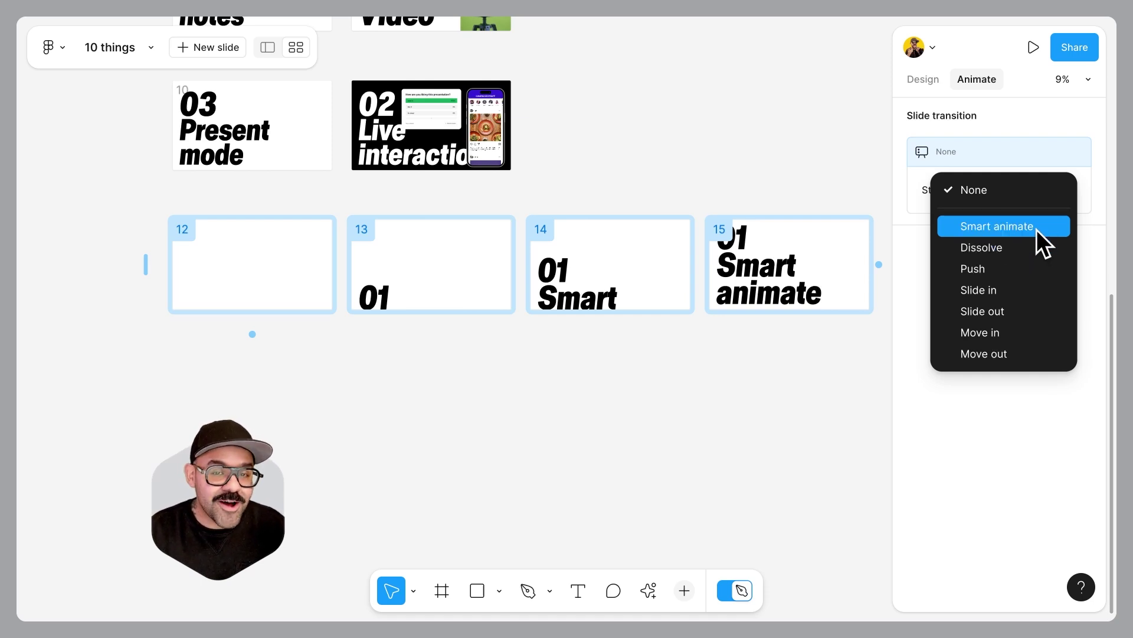
pyautogui.click(1040, 241)
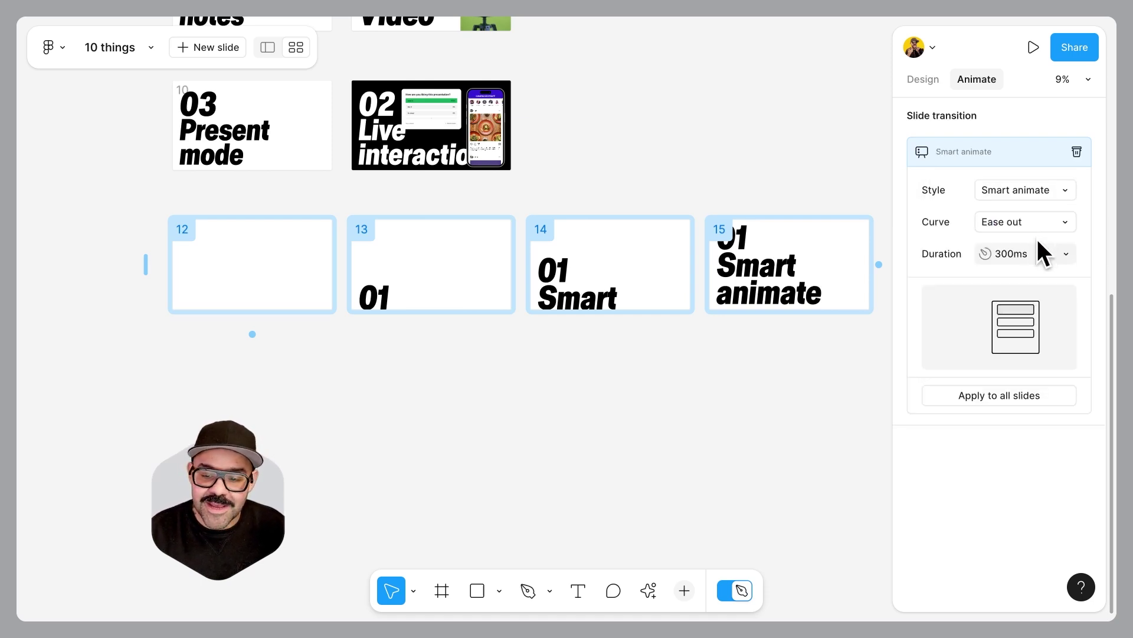
# Step: Set the transition's curve to Ease in and out and its duration to 350 ms, and deselect the slides
pyautogui.click(1053, 218)
pyautogui.click(1049, 241)
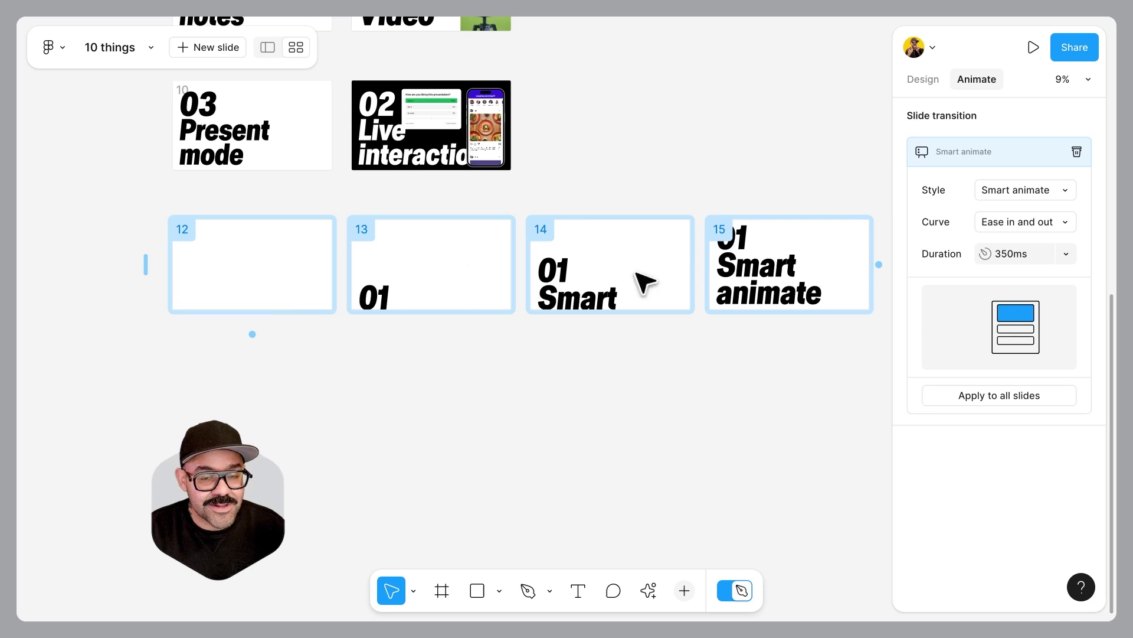
pyautogui.click(599, 422)
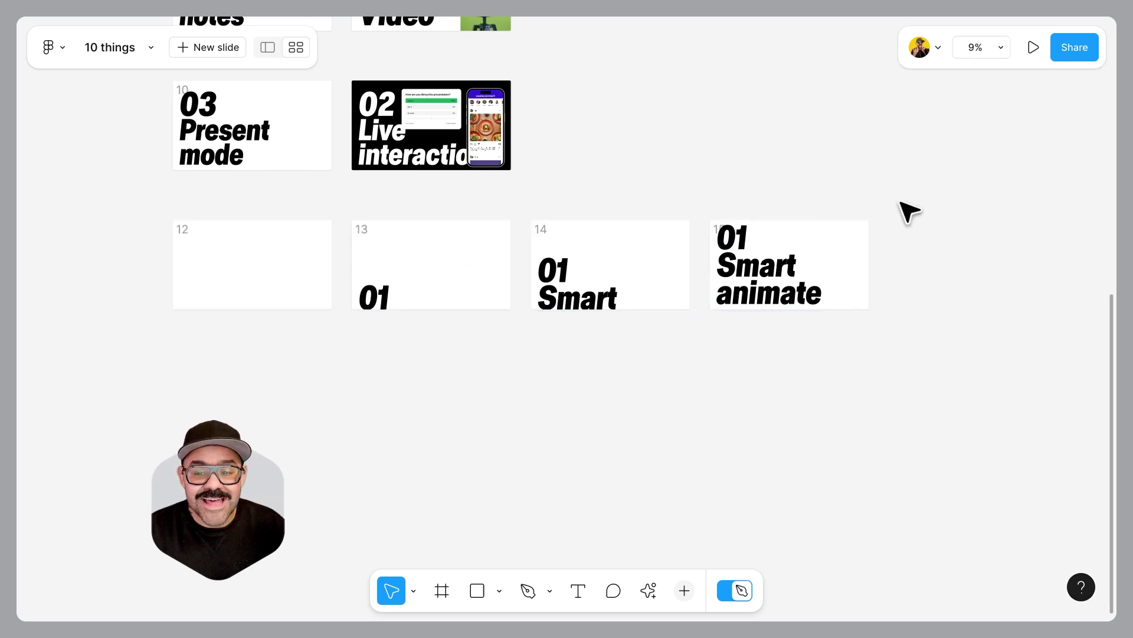
# Step: Present the deck from slide 12 and advance to slide 15 to preview the Smart animate transitions
pyautogui.click(262, 253)
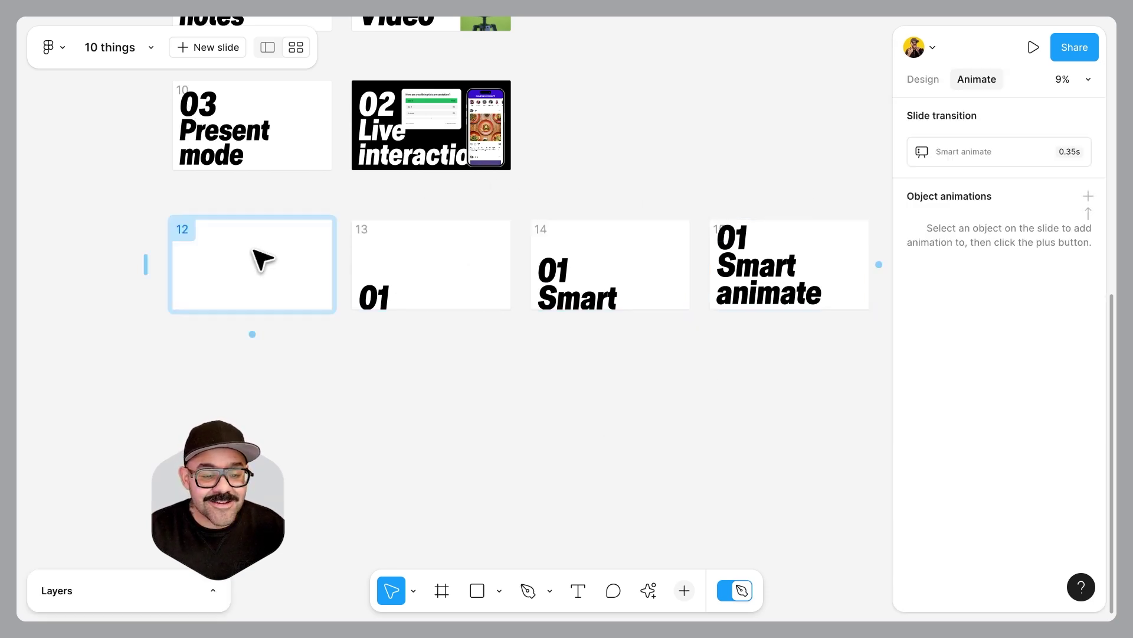
pyautogui.click(1030, 52)
pyautogui.click(894, 148)
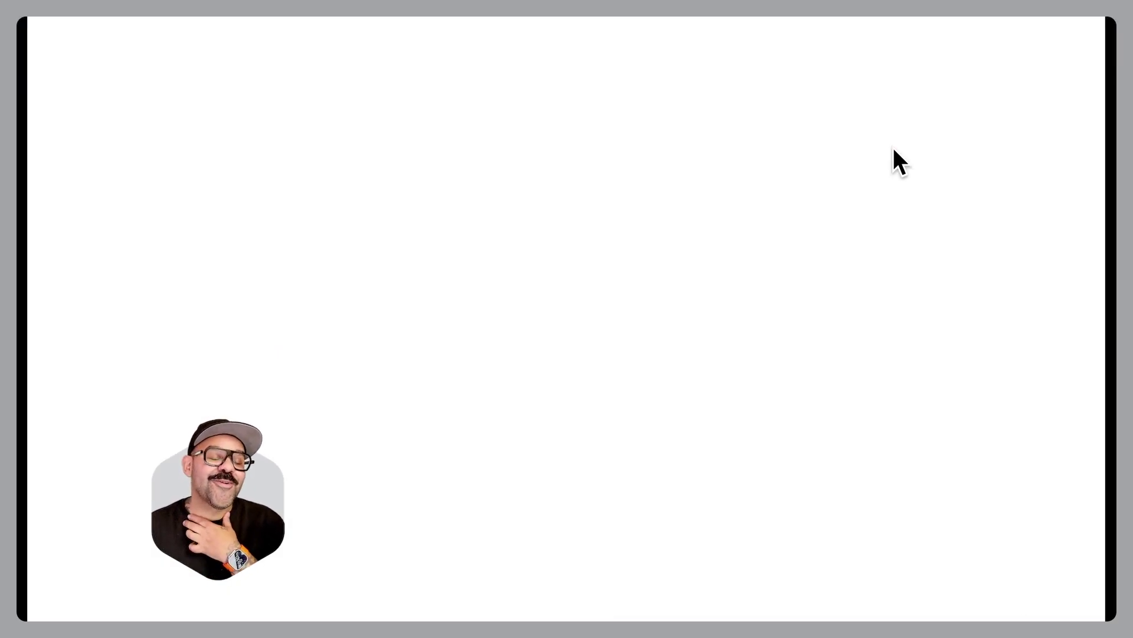
pyautogui.press('Right')
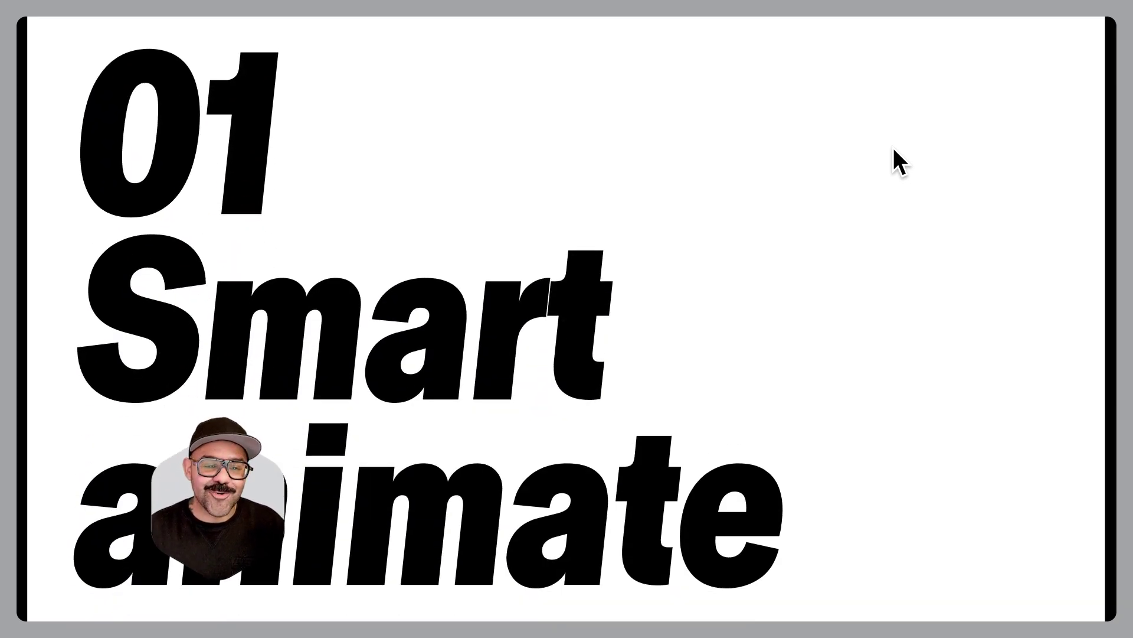
# Step: End the presentation and multi-edit the titles on slides 12 to 15 together to read "01 Happy Designing!"
pyautogui.press('Escape')
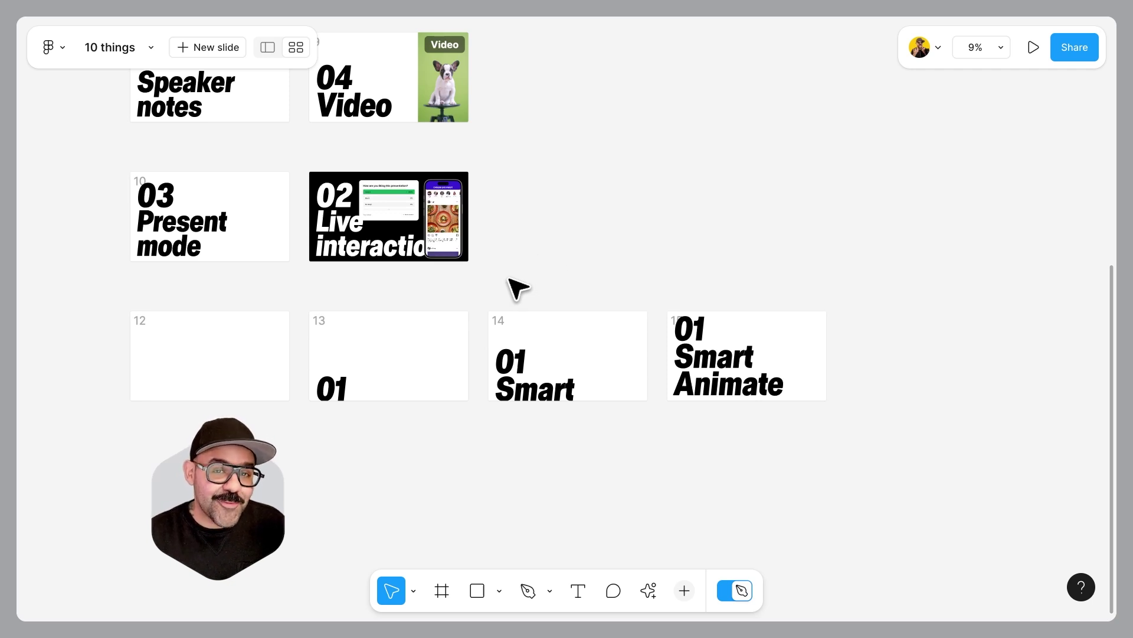
pyautogui.click(266, 358)
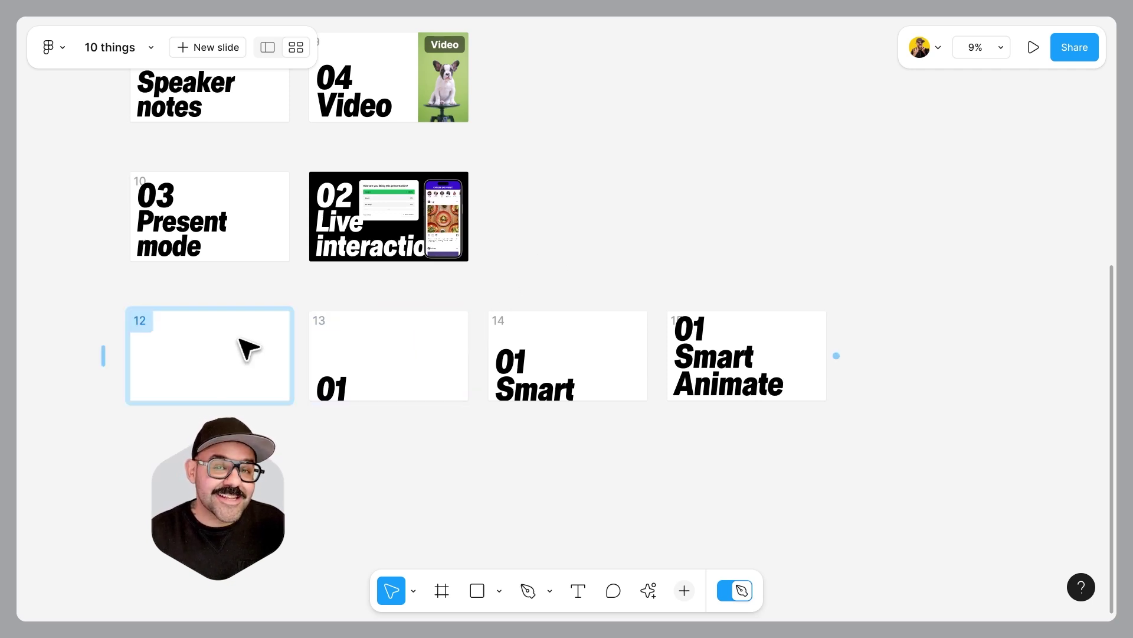
pyautogui.keyDown('shift'); pyautogui.click(354, 361); pyautogui.keyUp('shift')
pyautogui.keyDown('shift'); pyautogui.click(602, 353); pyautogui.keyUp('shift')
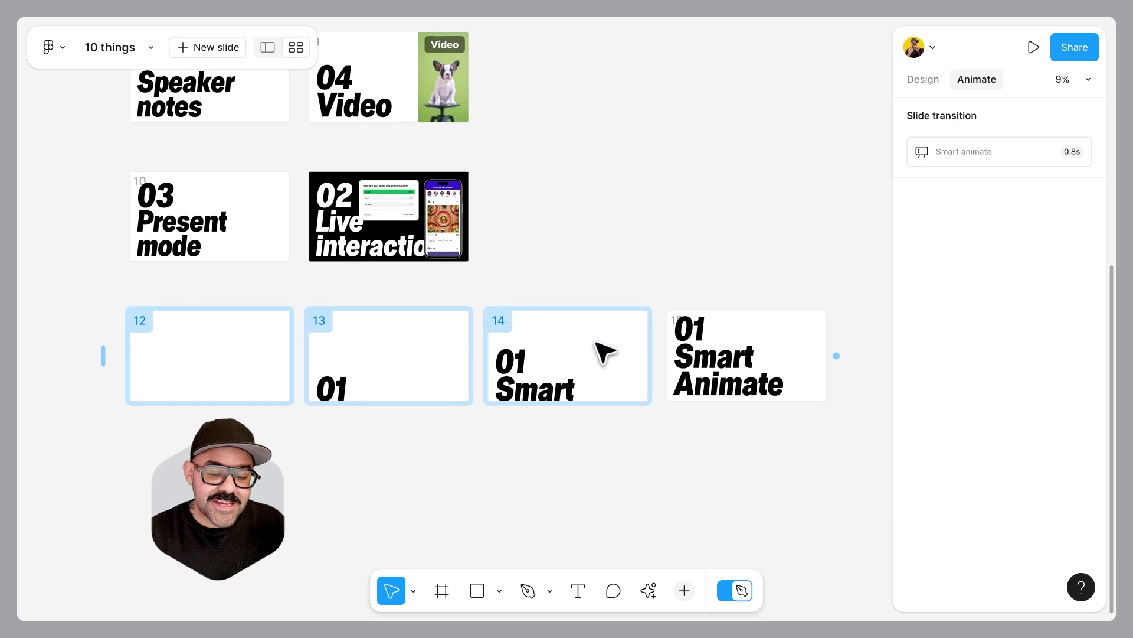
pyautogui.keyDown('shift'); pyautogui.click(742, 337); pyautogui.keyUp('shift')
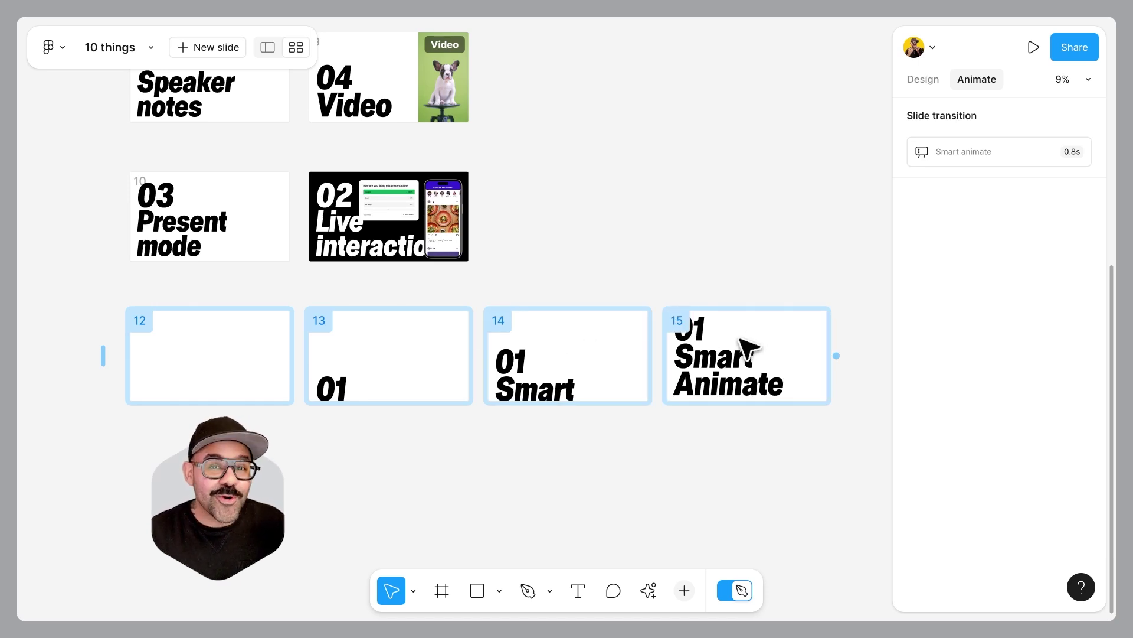
pyautogui.press('Return')
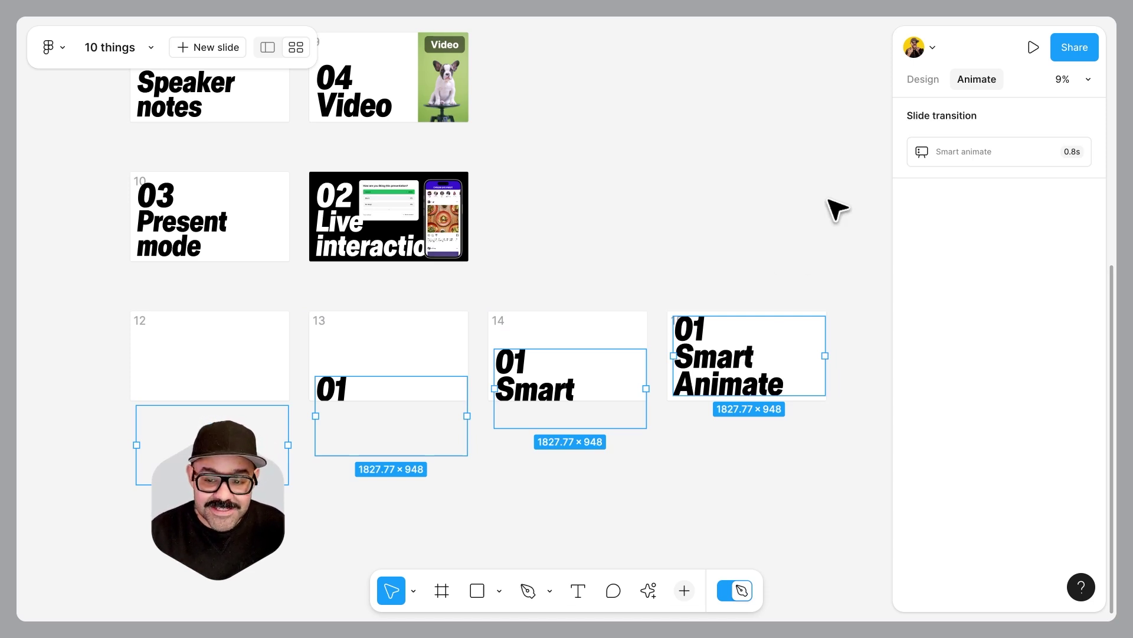
pyautogui.click(915, 80)
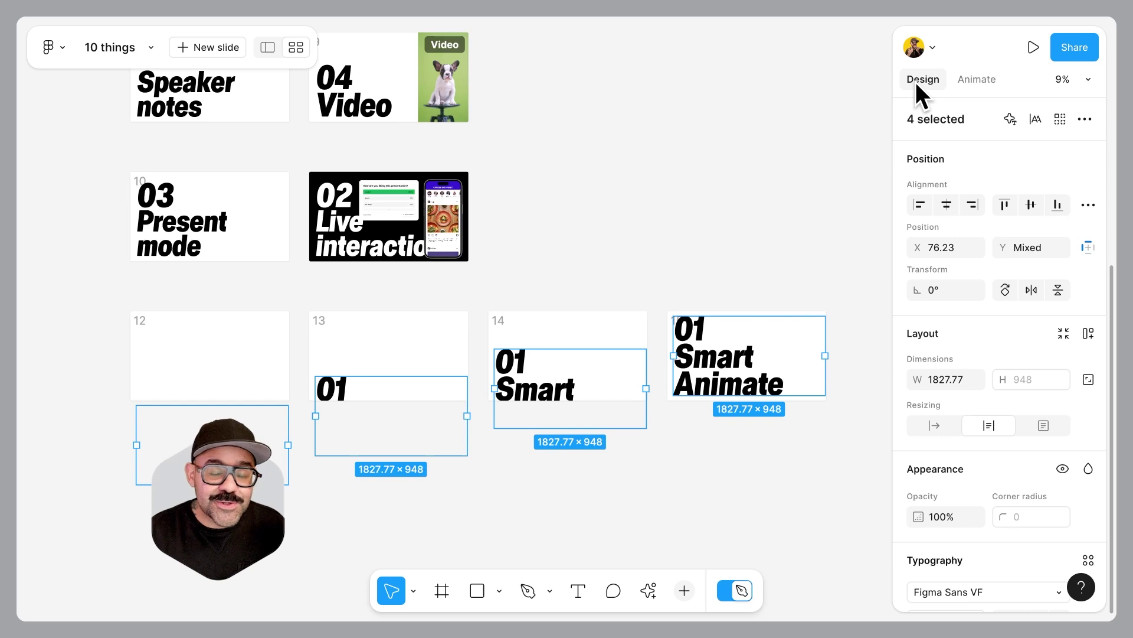
pyautogui.click(1037, 118)
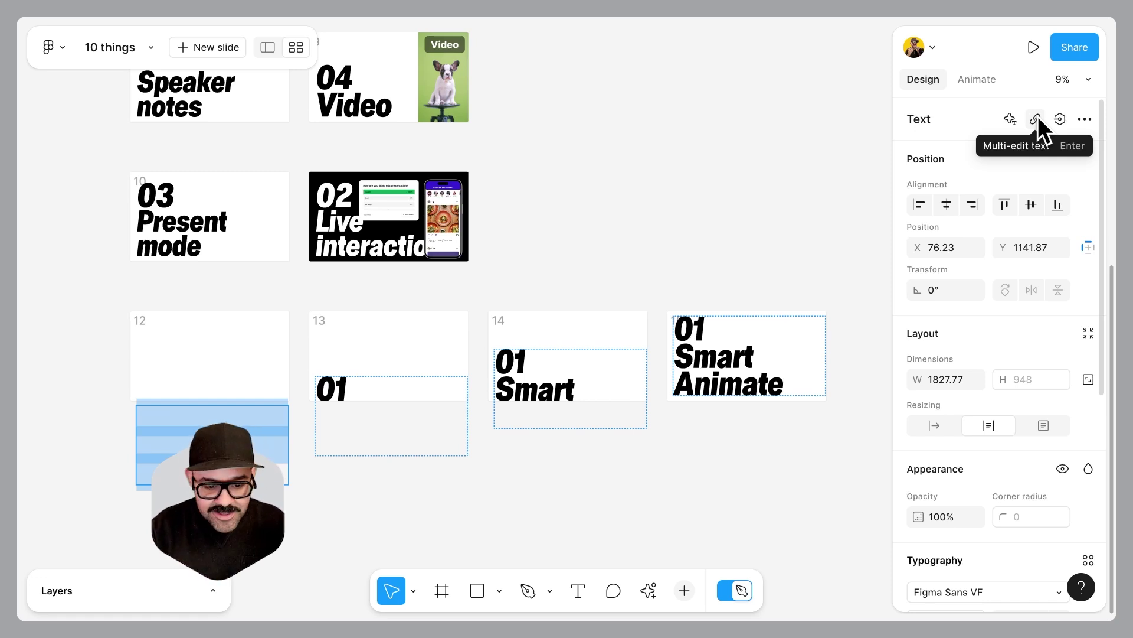
pyautogui.write('01')
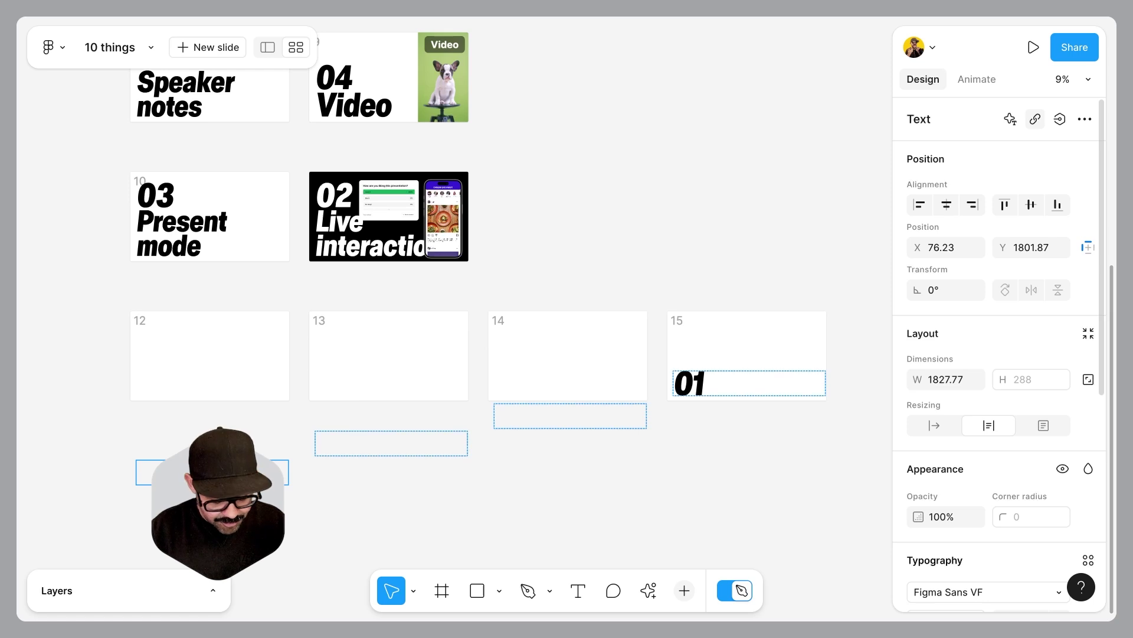
pyautogui.press('Return')
pyautogui.write('Happy ')
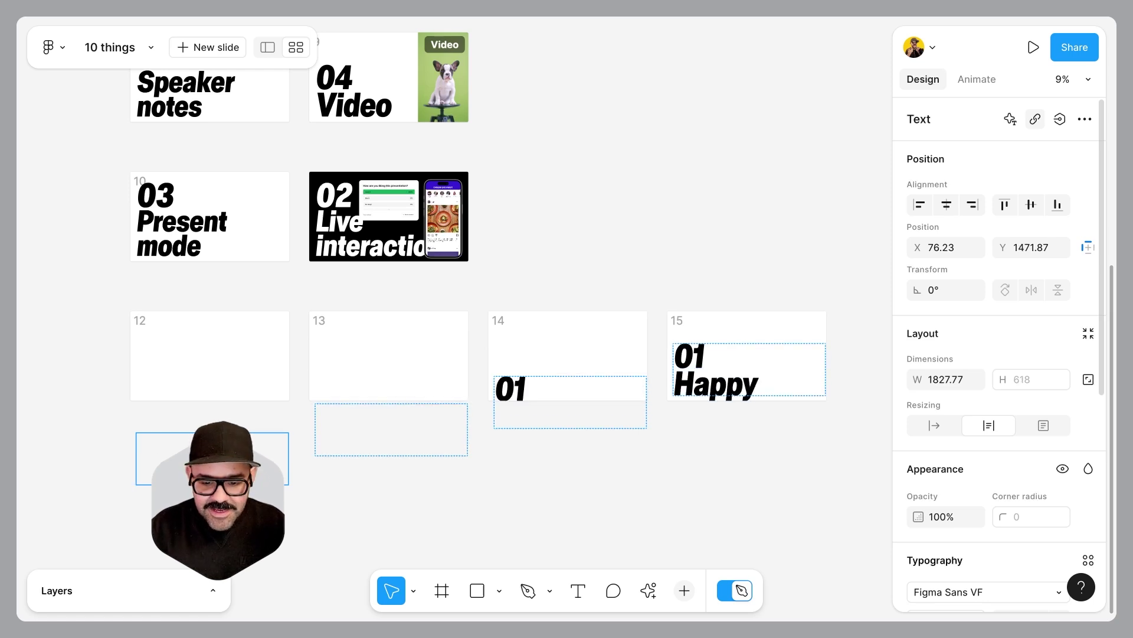
pyautogui.write('Designing!')
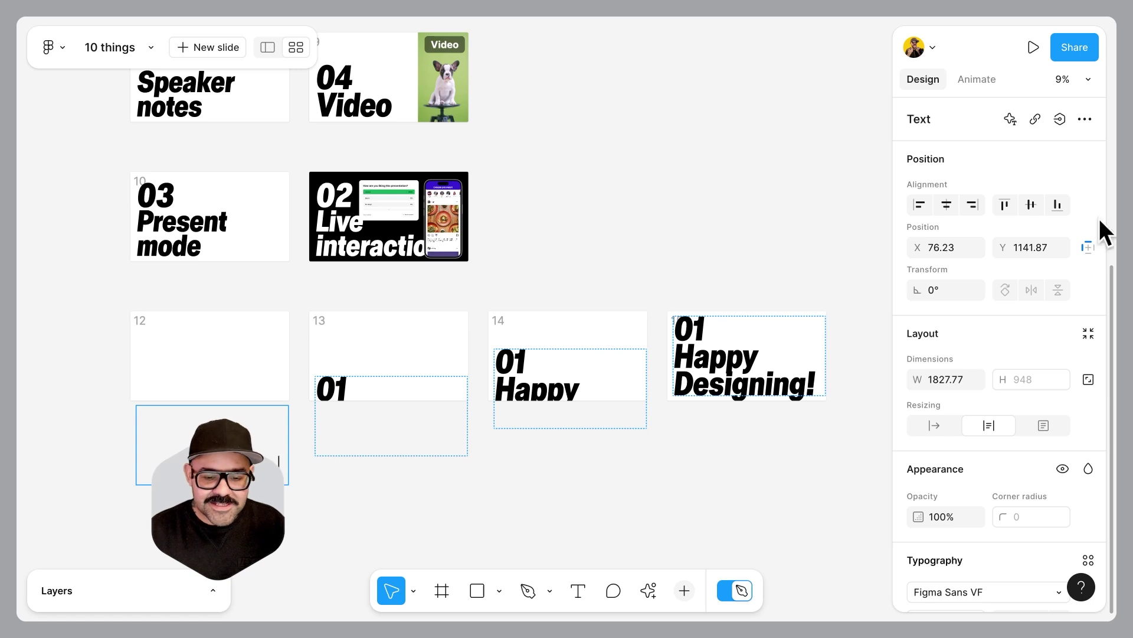
pyautogui.press('Escape')
pyautogui.click(754, 461)
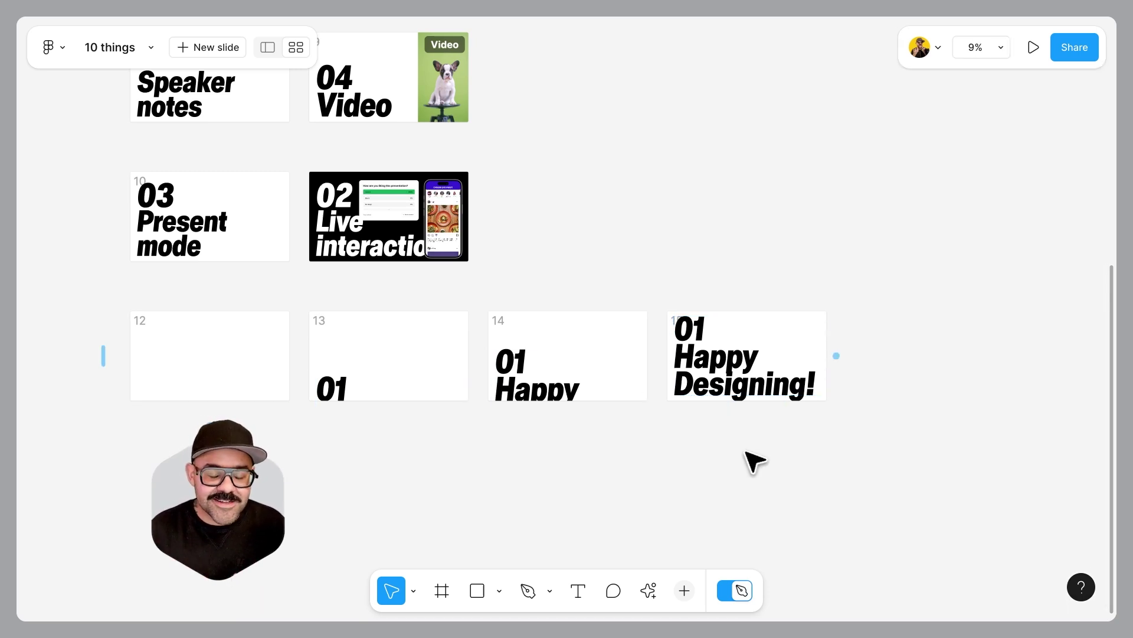
# Step: Set the Smart animate transition curve of slides 12 to 15 to Quick
pyautogui.click(285, 397)
pyautogui.keyDown('shift'); pyautogui.click(390, 360); pyautogui.keyUp('shift')
pyautogui.keyDown('shift'); pyautogui.click(581, 347); pyautogui.keyUp('shift')
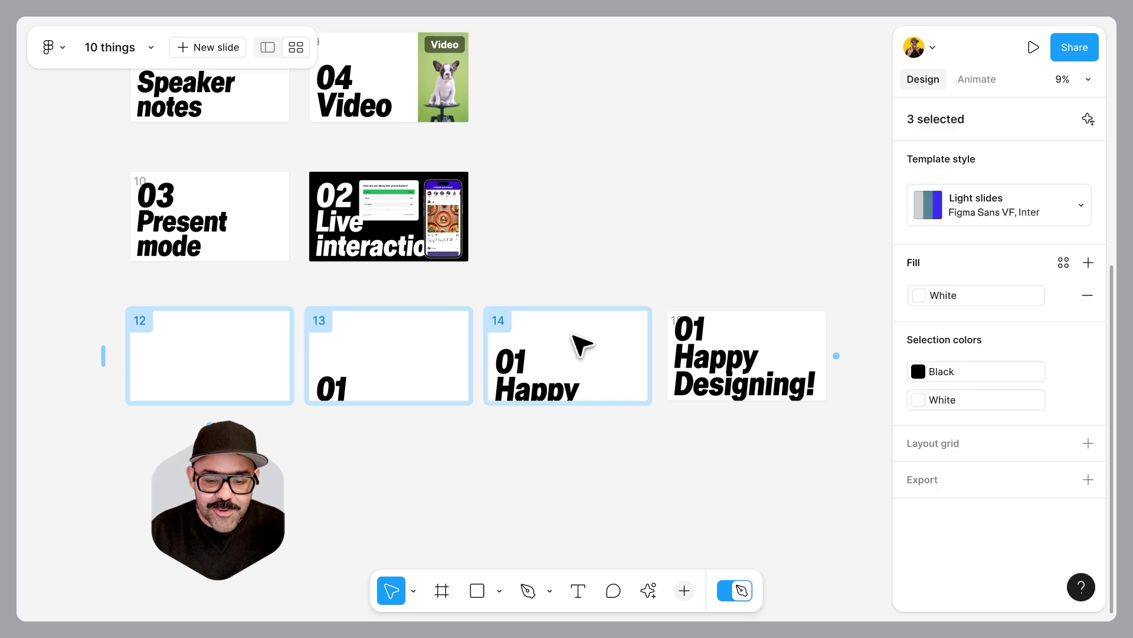
pyautogui.keyDown('shift'); pyautogui.click(752, 339); pyautogui.keyUp('shift')
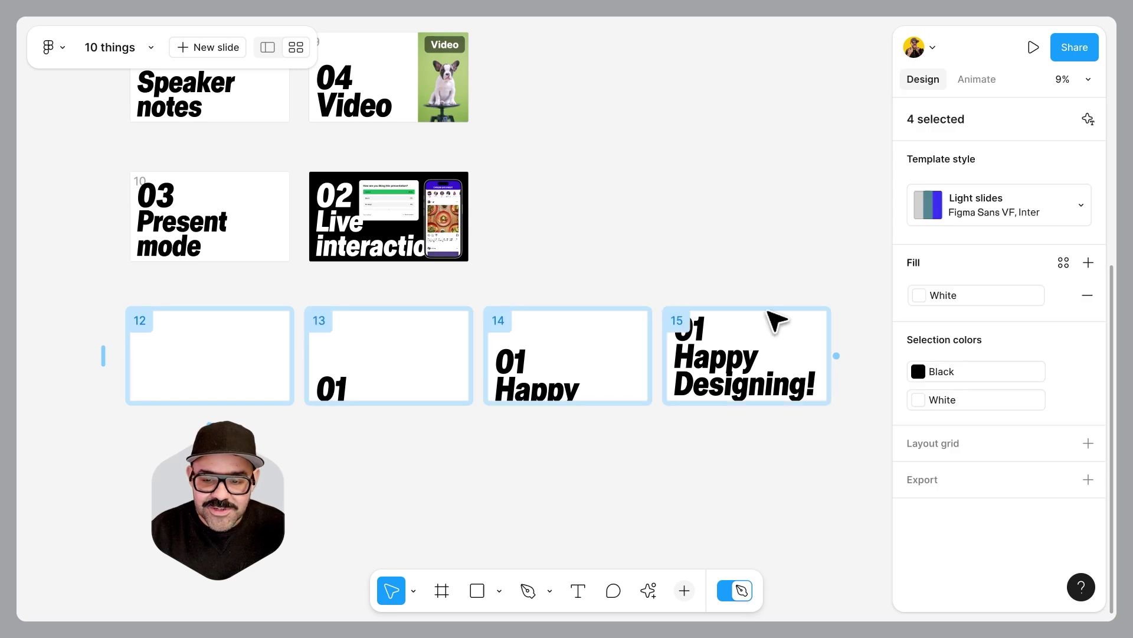
pyautogui.click(987, 80)
pyautogui.click(1004, 154)
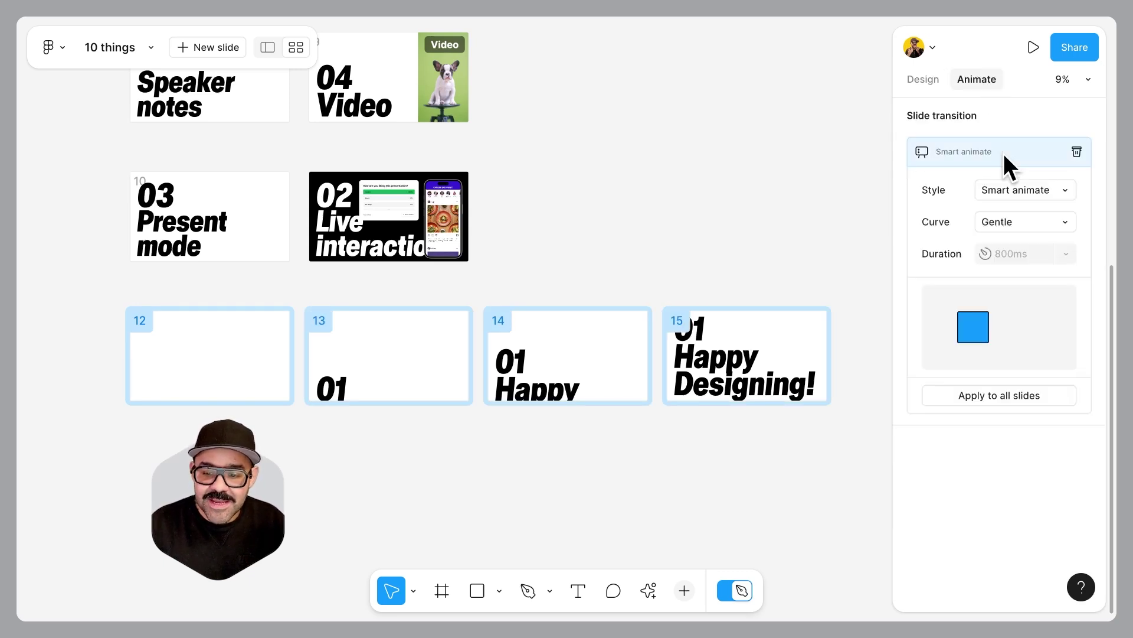
pyautogui.click(1036, 222)
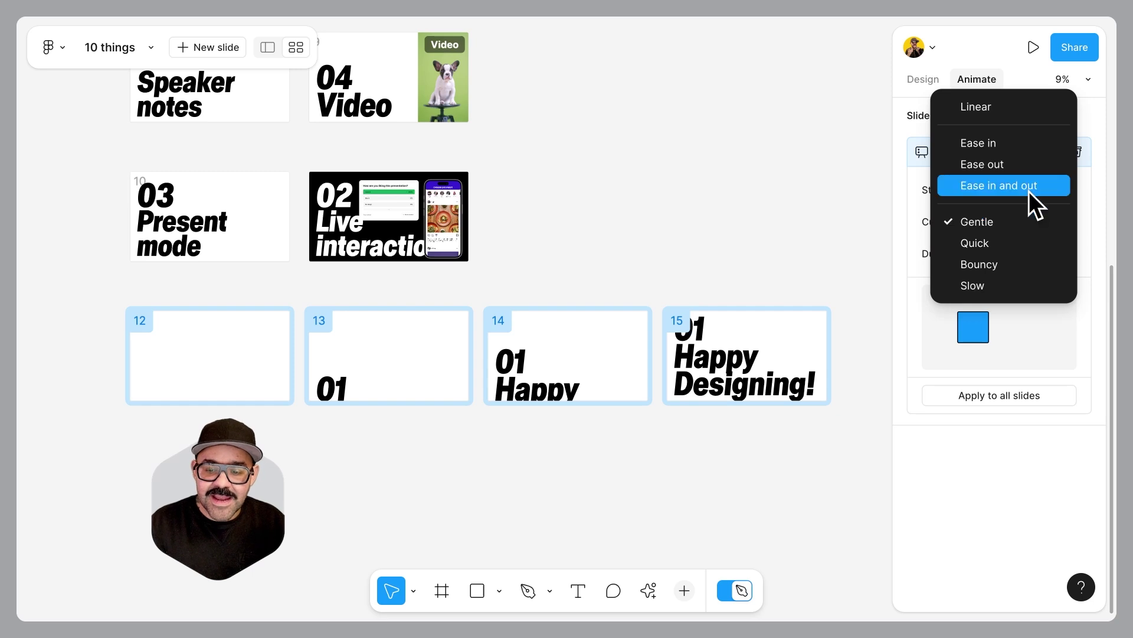
pyautogui.click(1025, 238)
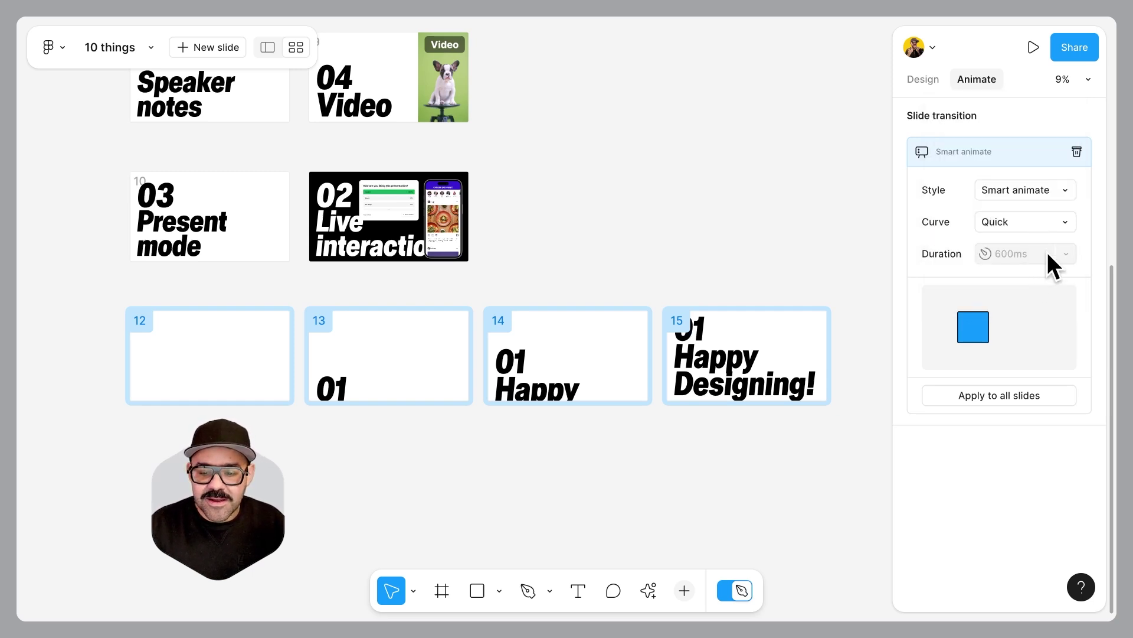
pyautogui.press('Escape')
# Step: Duplicate slide 15 into the row above, after the "02 Live interactions" slide, and retitle the copy "01 Smart Animate!"
pyautogui.click(775, 313)
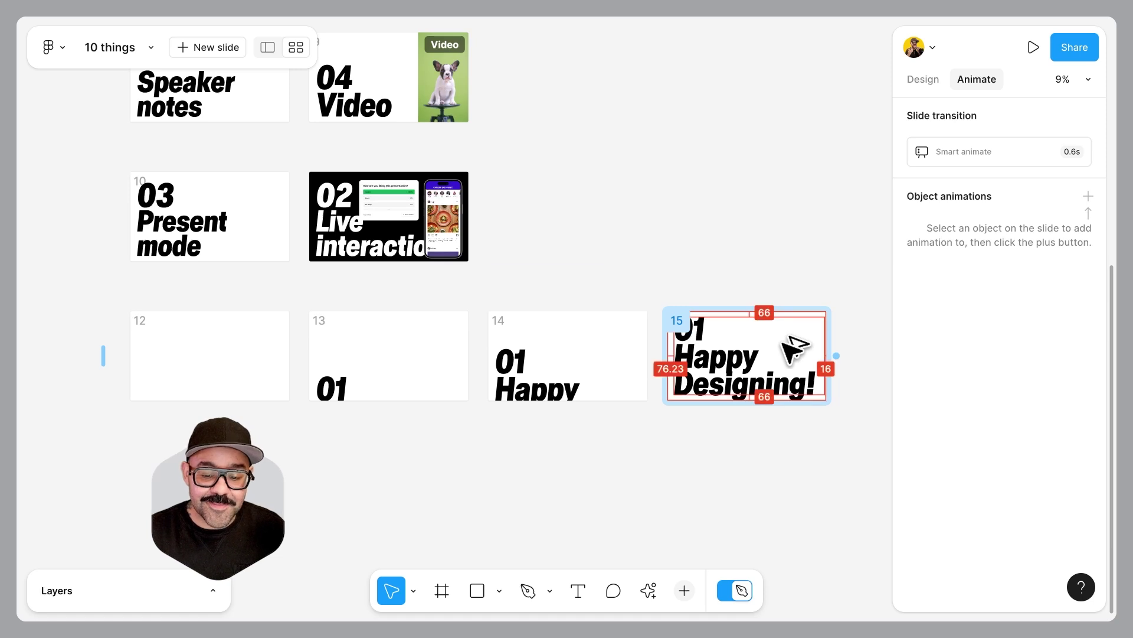
pyautogui.moveTo(786, 336); pyautogui.dragTo(622, 254)
pyautogui.write('Smart Anima')
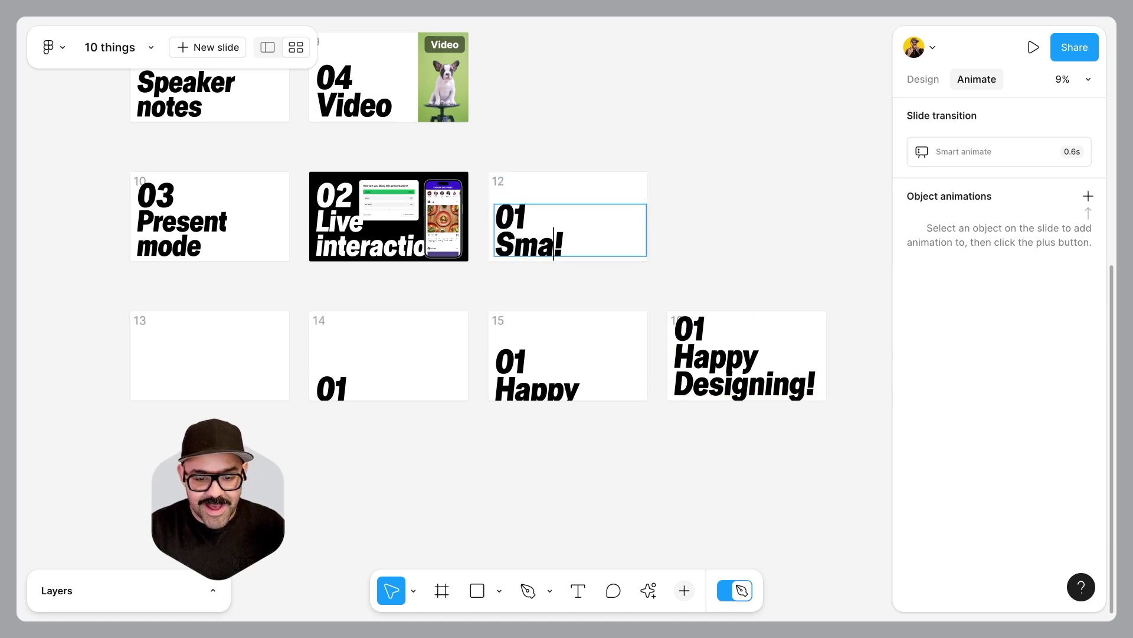
pyautogui.write('te')
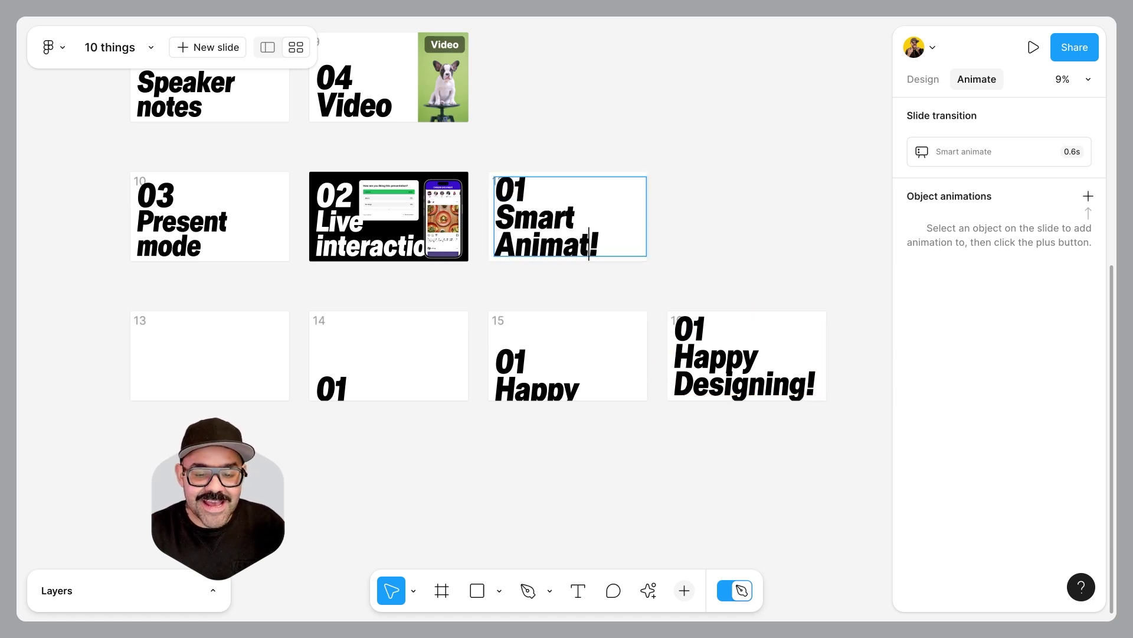
pyautogui.click(698, 184)
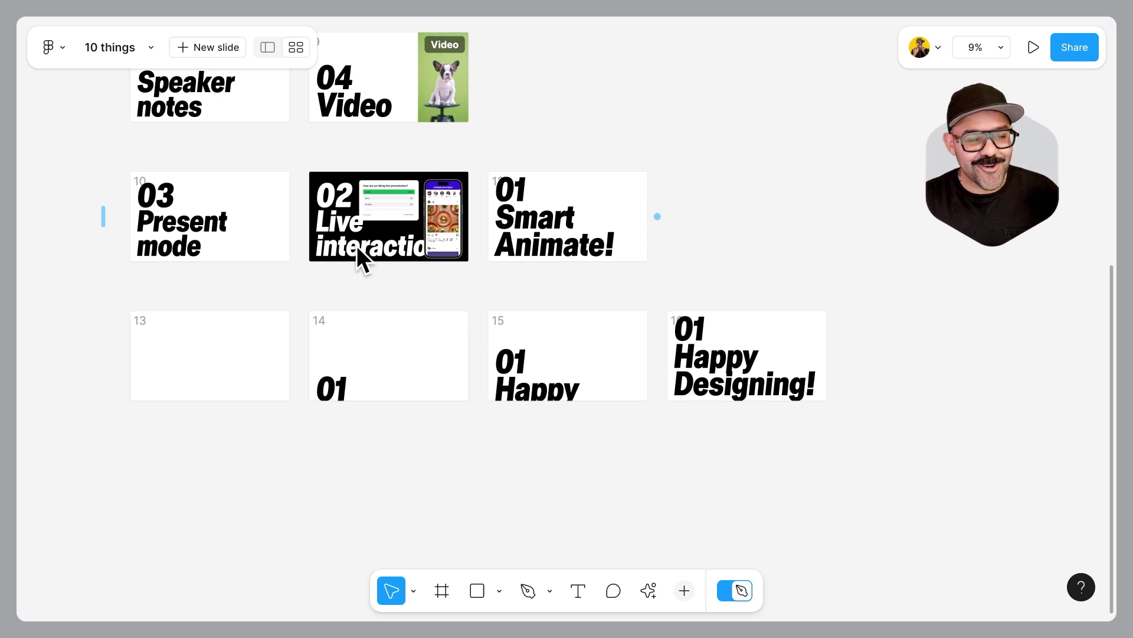
# Step: Present the deck from the "11 things" title slide
pyautogui.scroll(10, 678, 197)
pyautogui.scroll(-2, 218, 423)
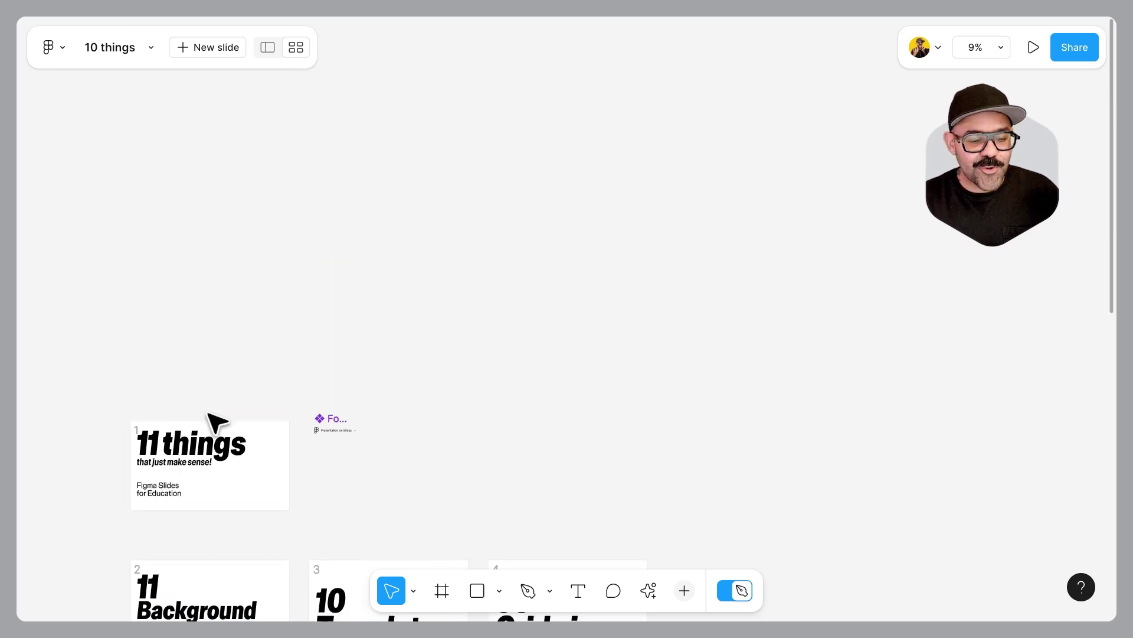
pyautogui.click(273, 438)
pyautogui.click(1022, 49)
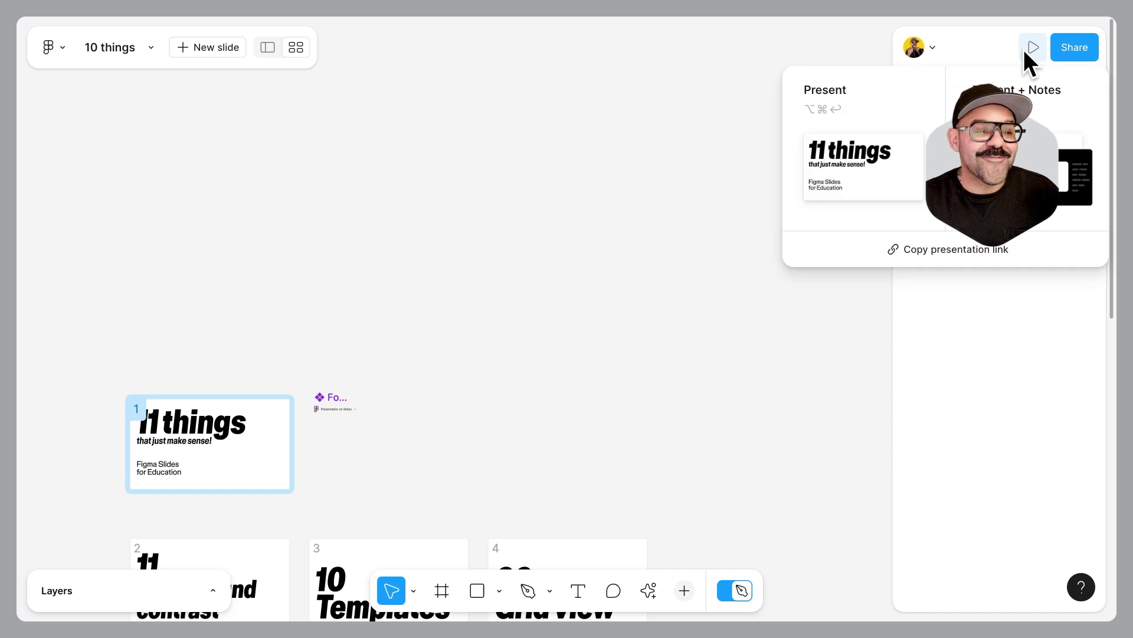
pyautogui.click(909, 126)
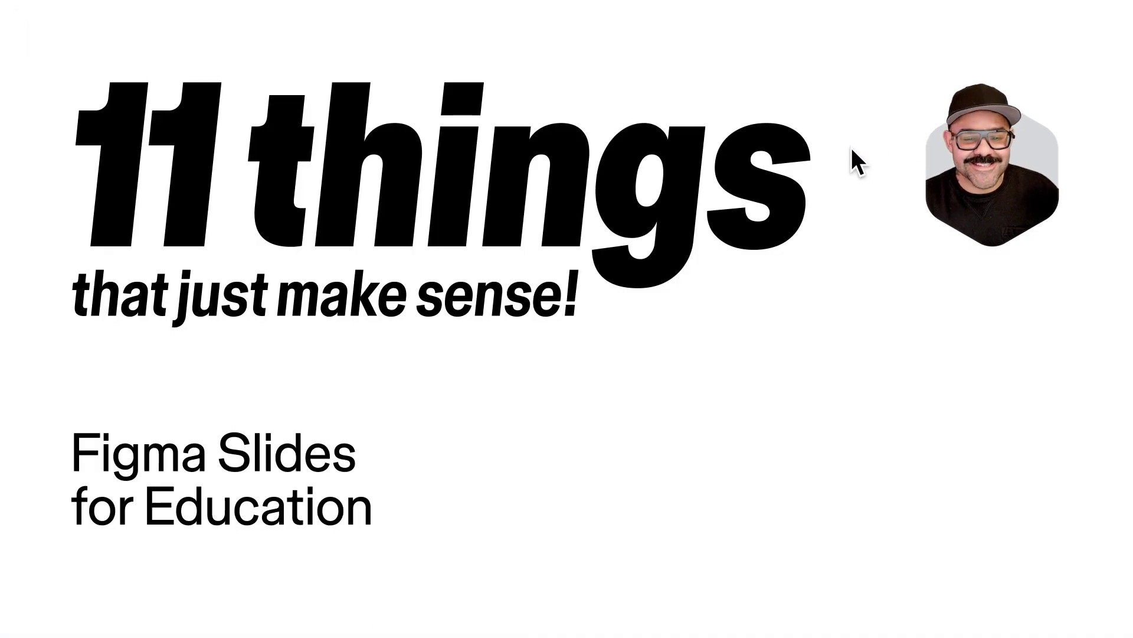